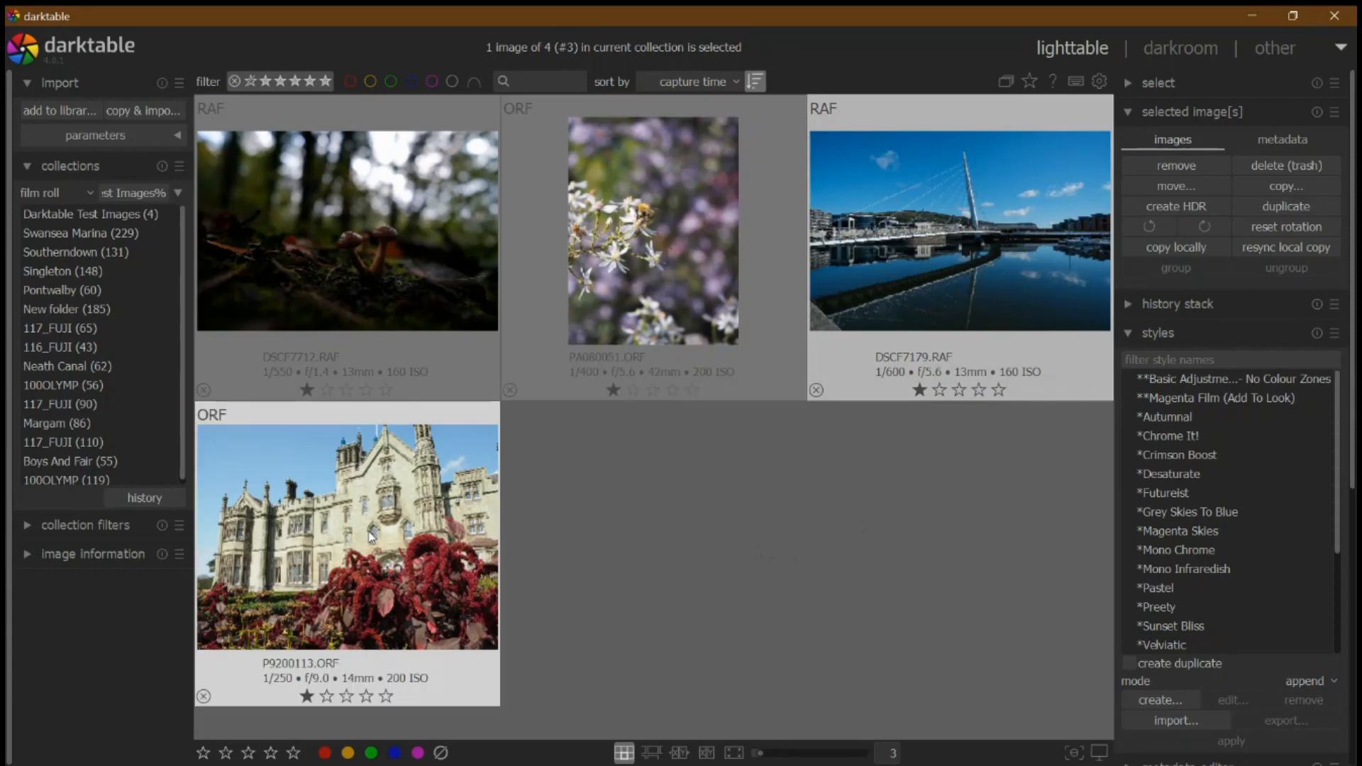
Open DSCF7179.RAF in the darkroom and look through the module groups and the available workflow presets.
double_click(969, 268)
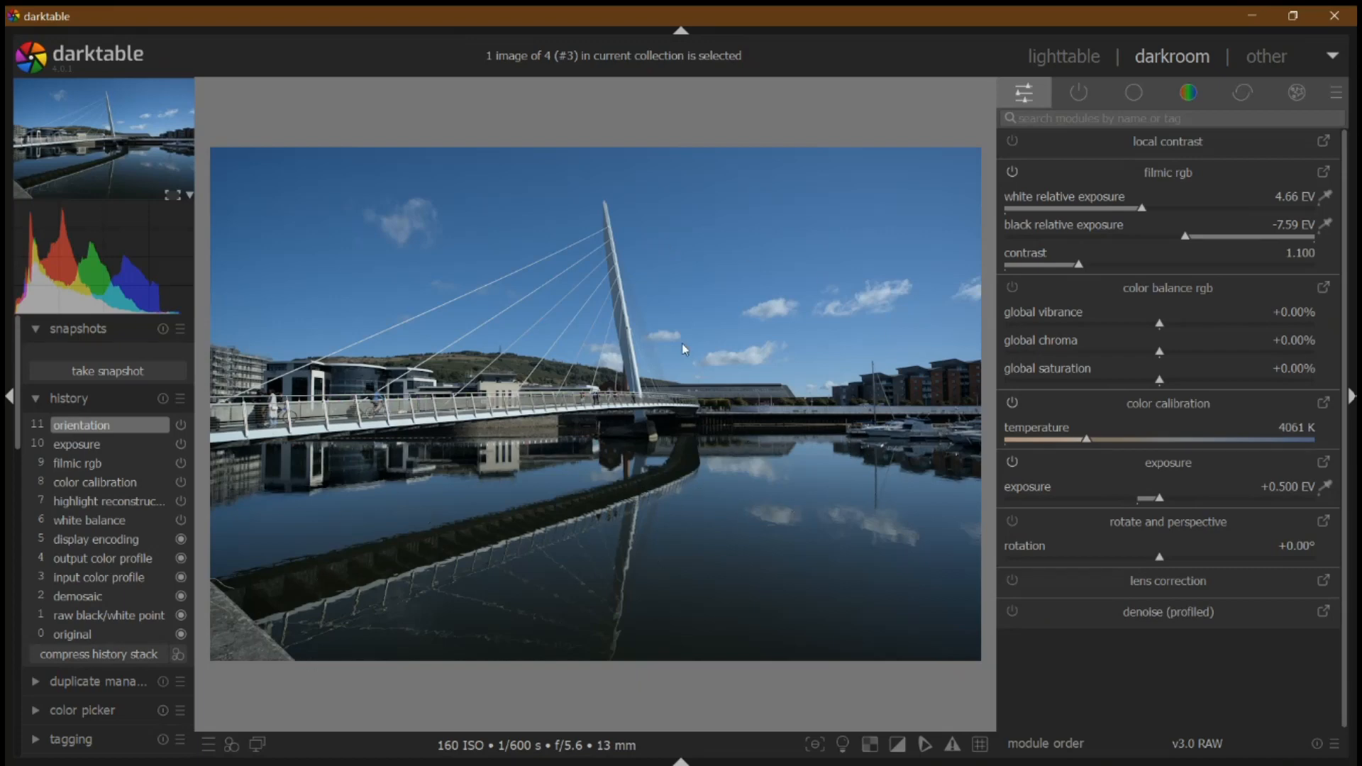
click(1336, 104)
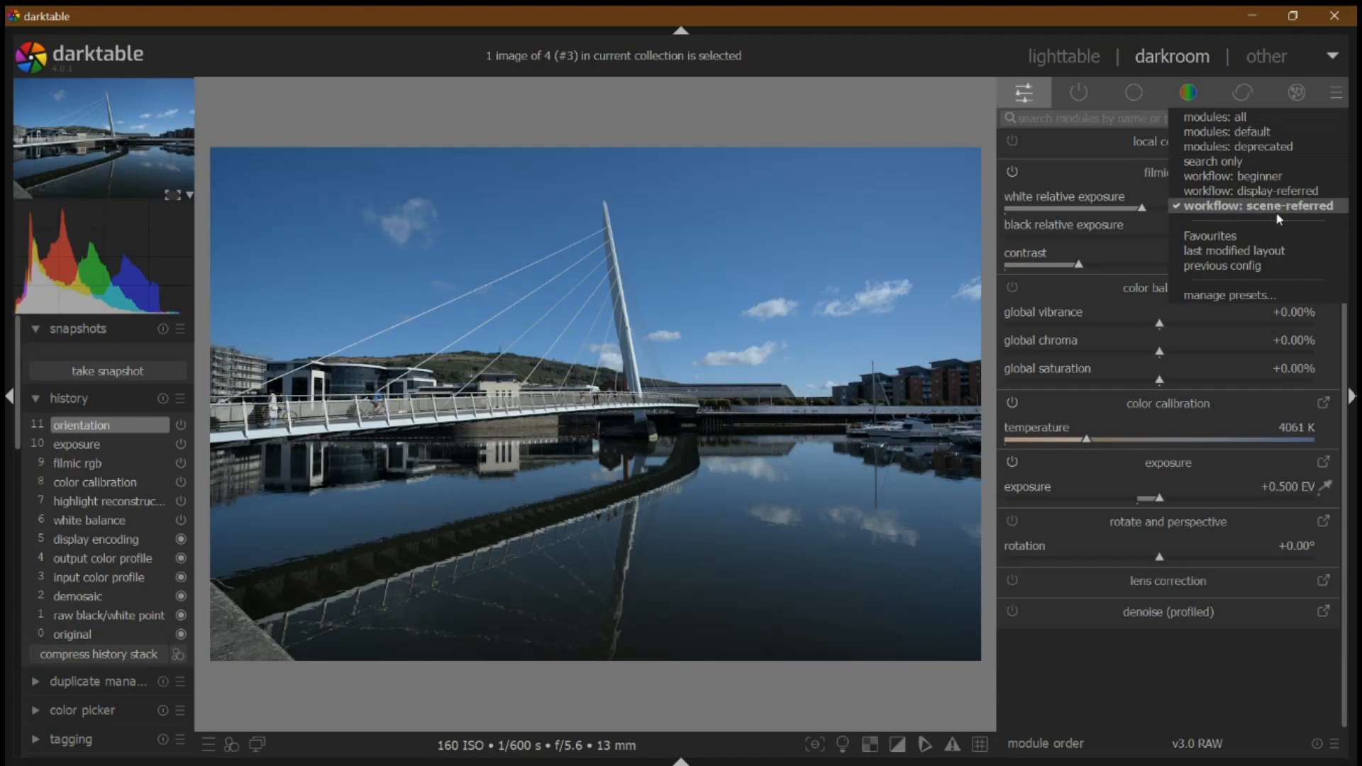
click(1079, 95)
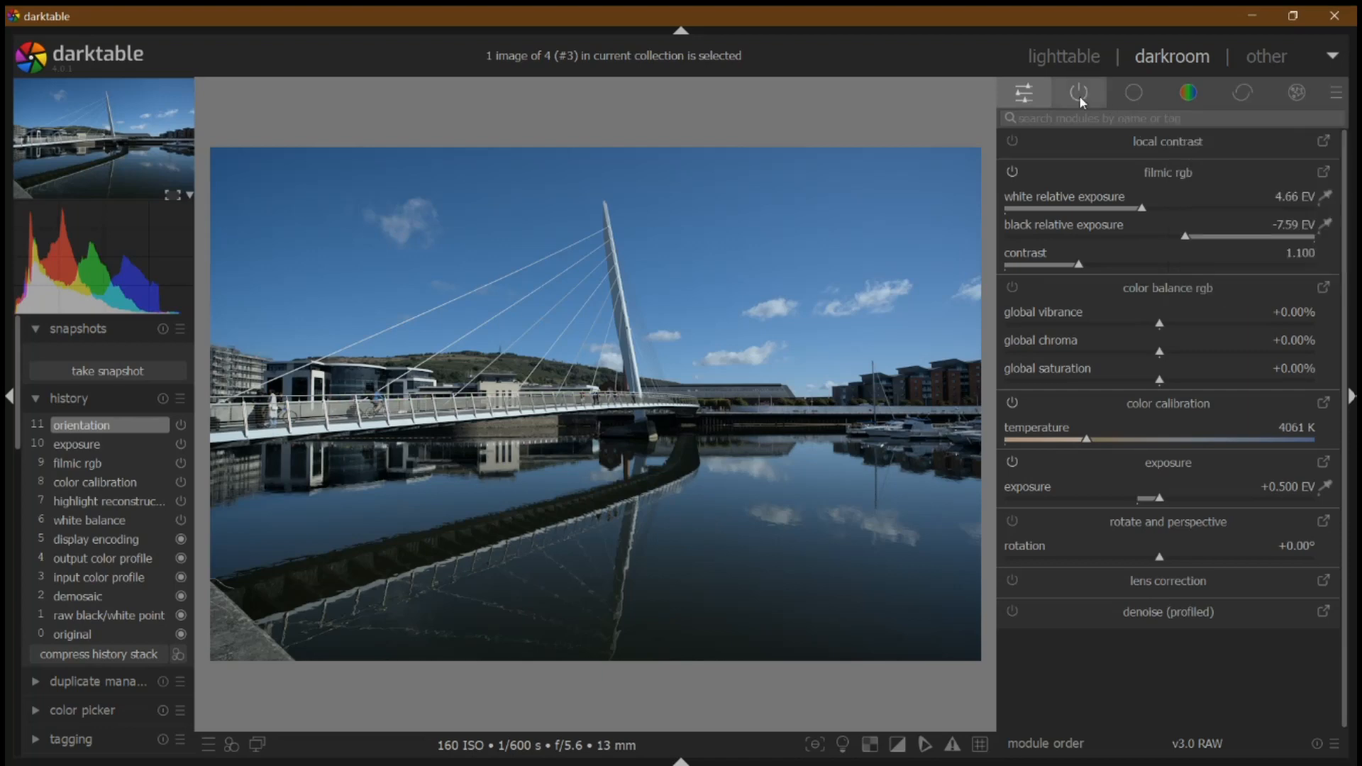
click(1079, 95)
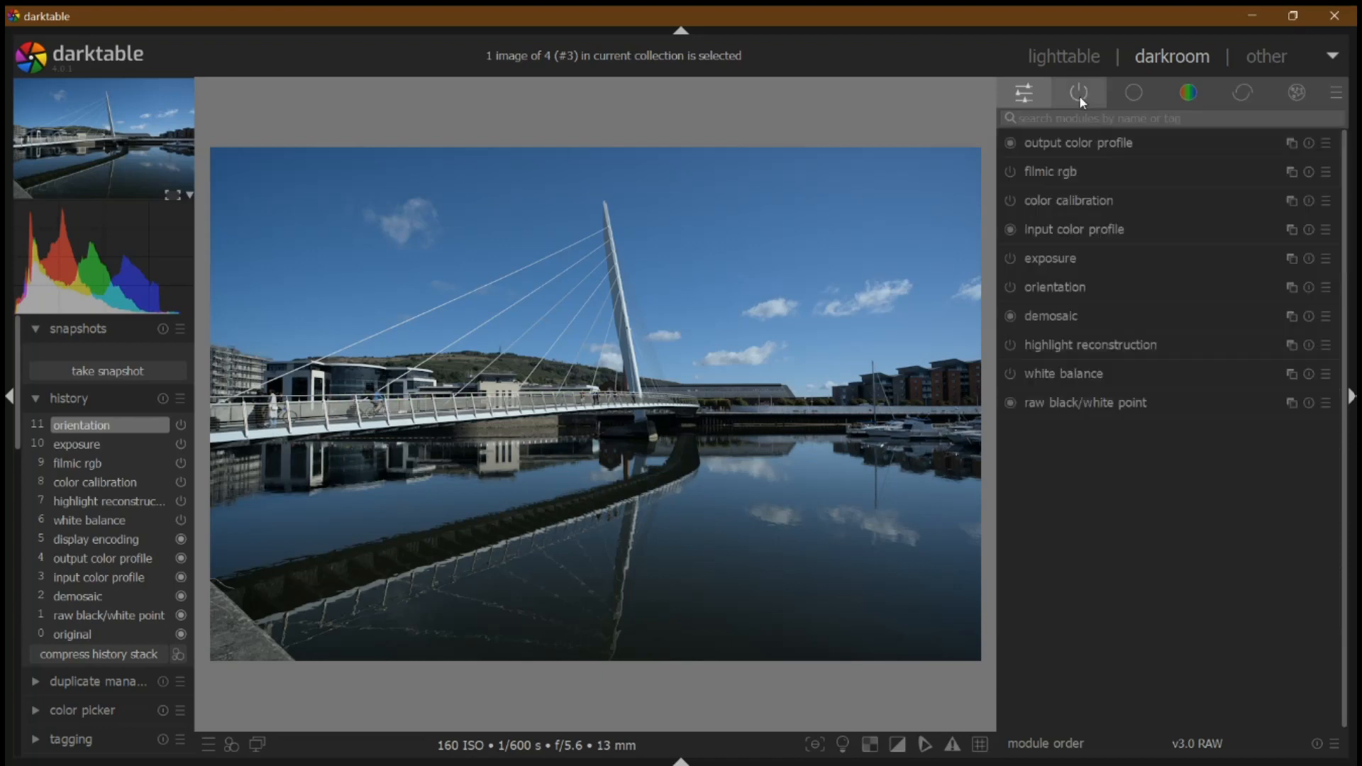
click(1135, 94)
click(1194, 100)
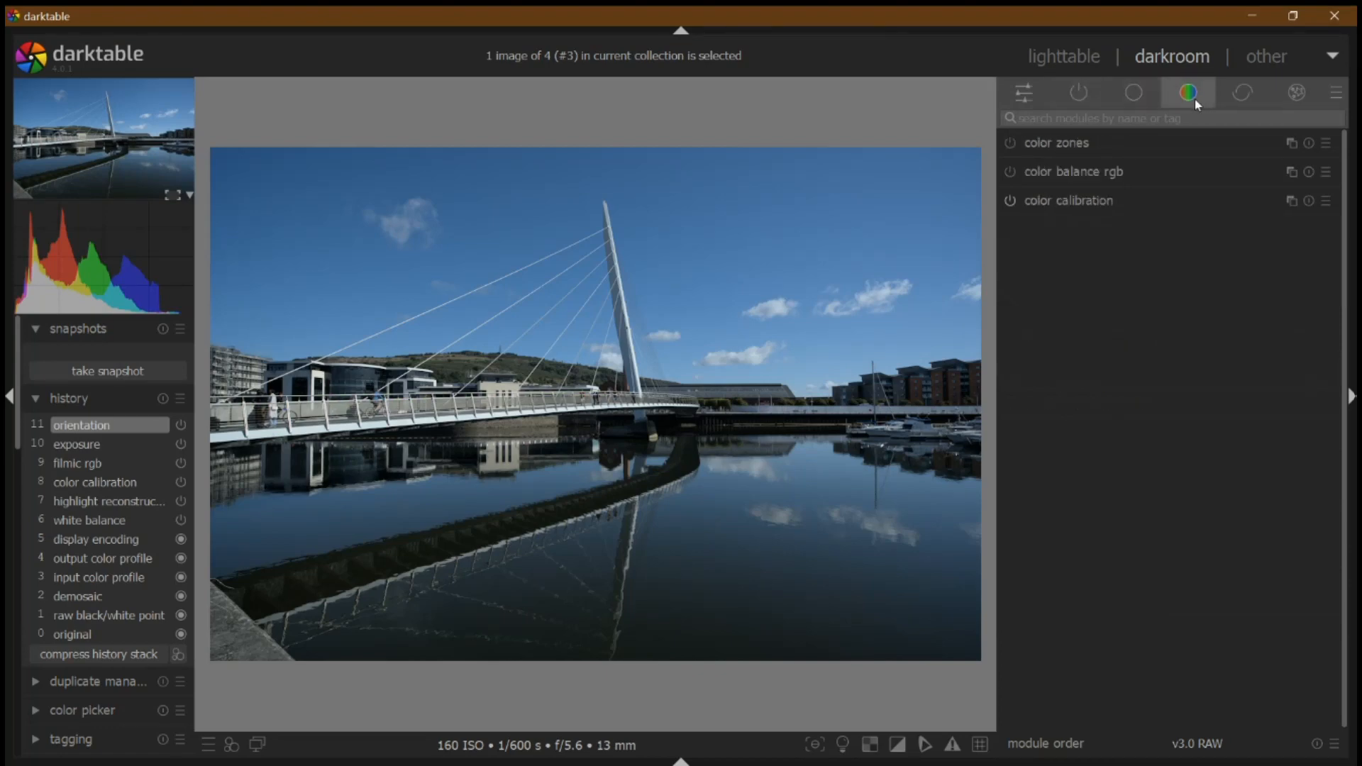
click(1243, 95)
click(1024, 99)
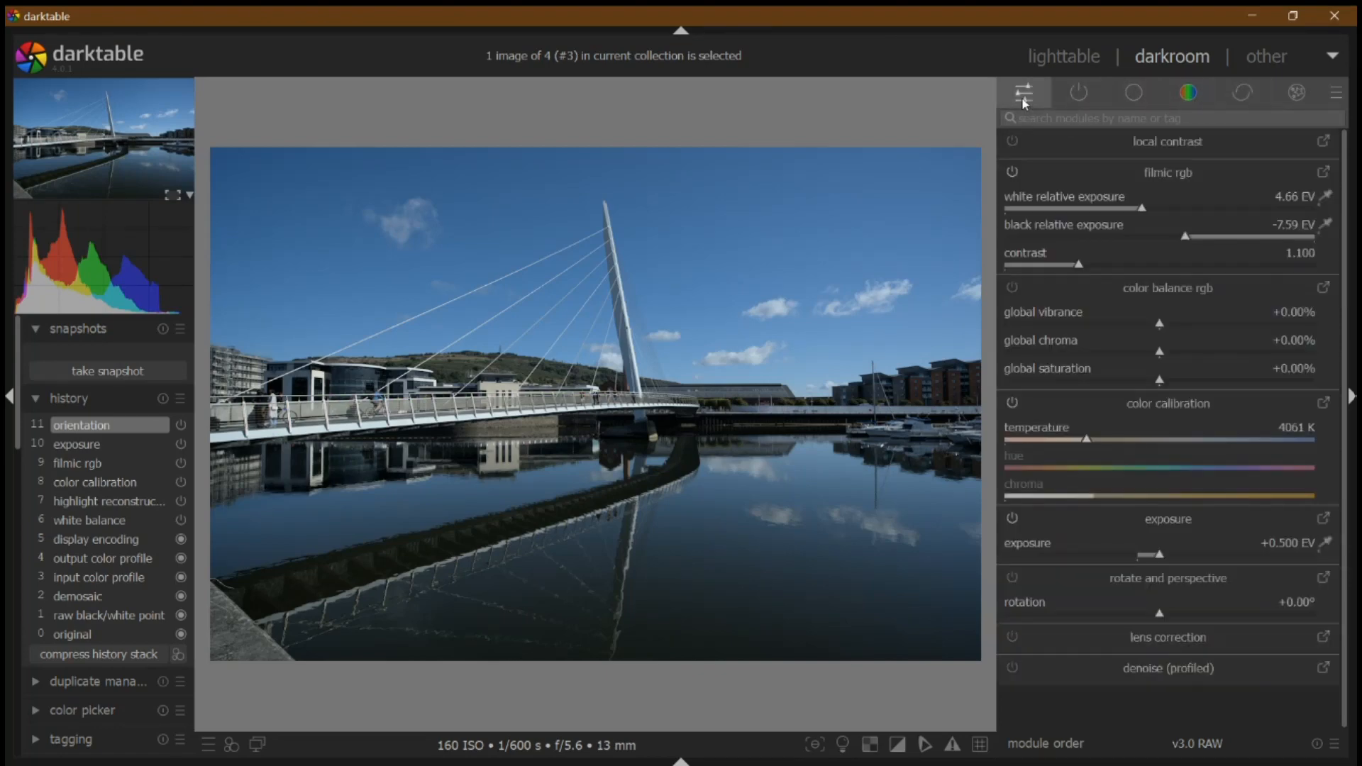
click(1336, 92)
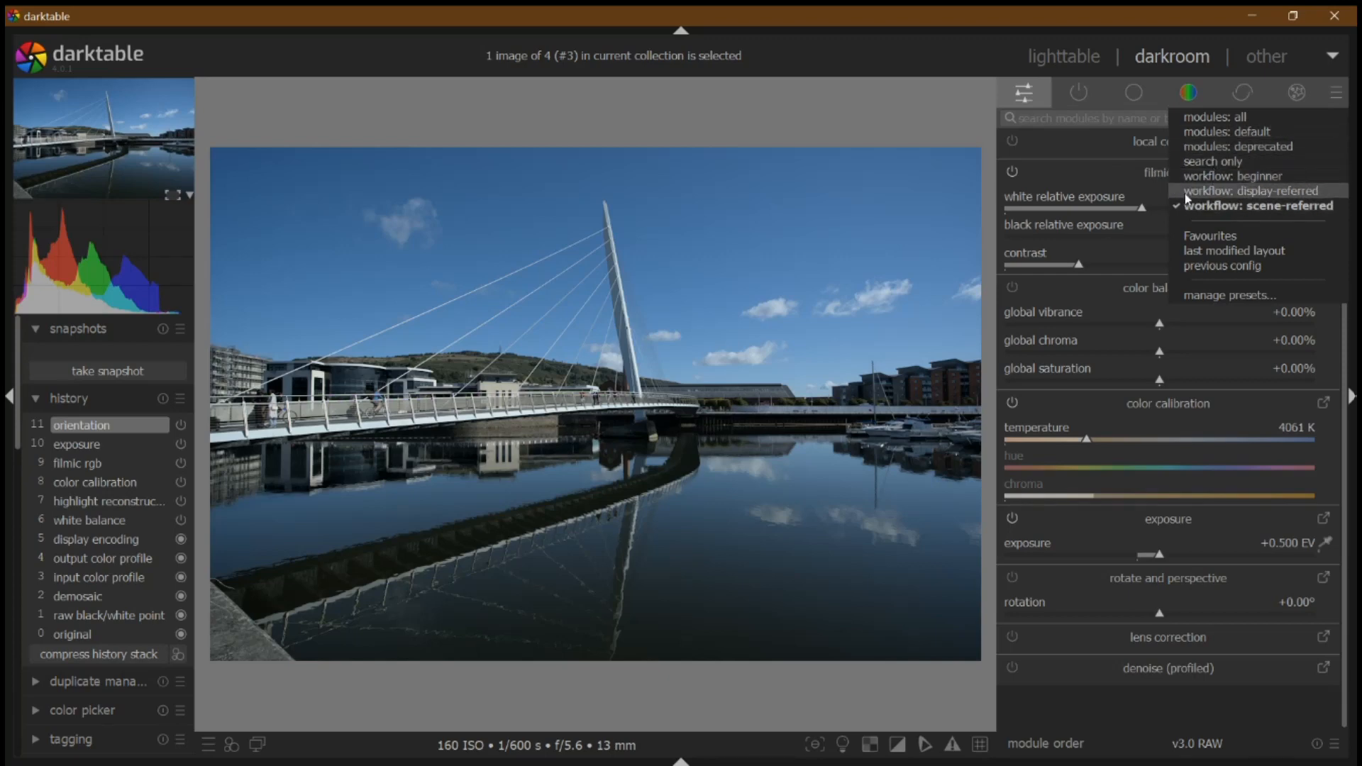
click(1032, 101)
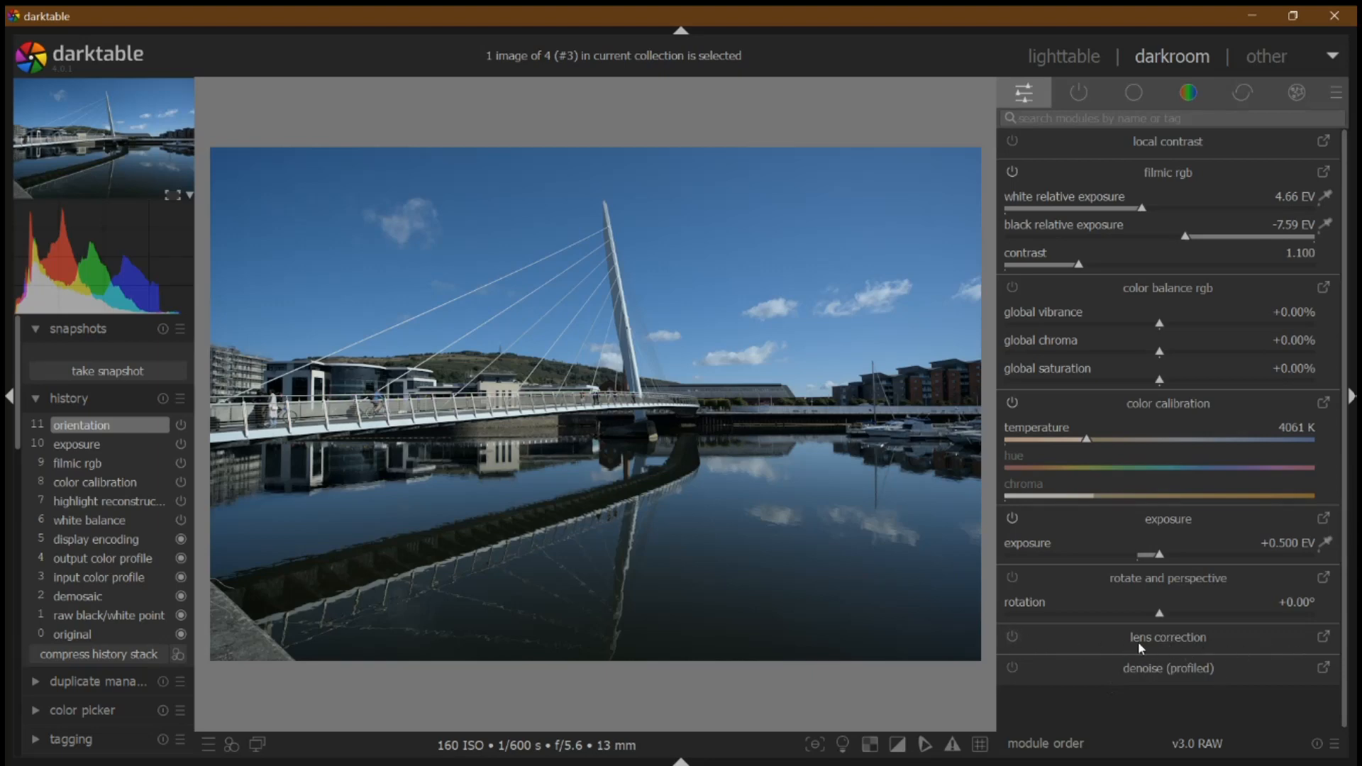
Apply lens correction for the Fujifilm X-T3 with the Samyang AF 13 mm lens.
click(1324, 637)
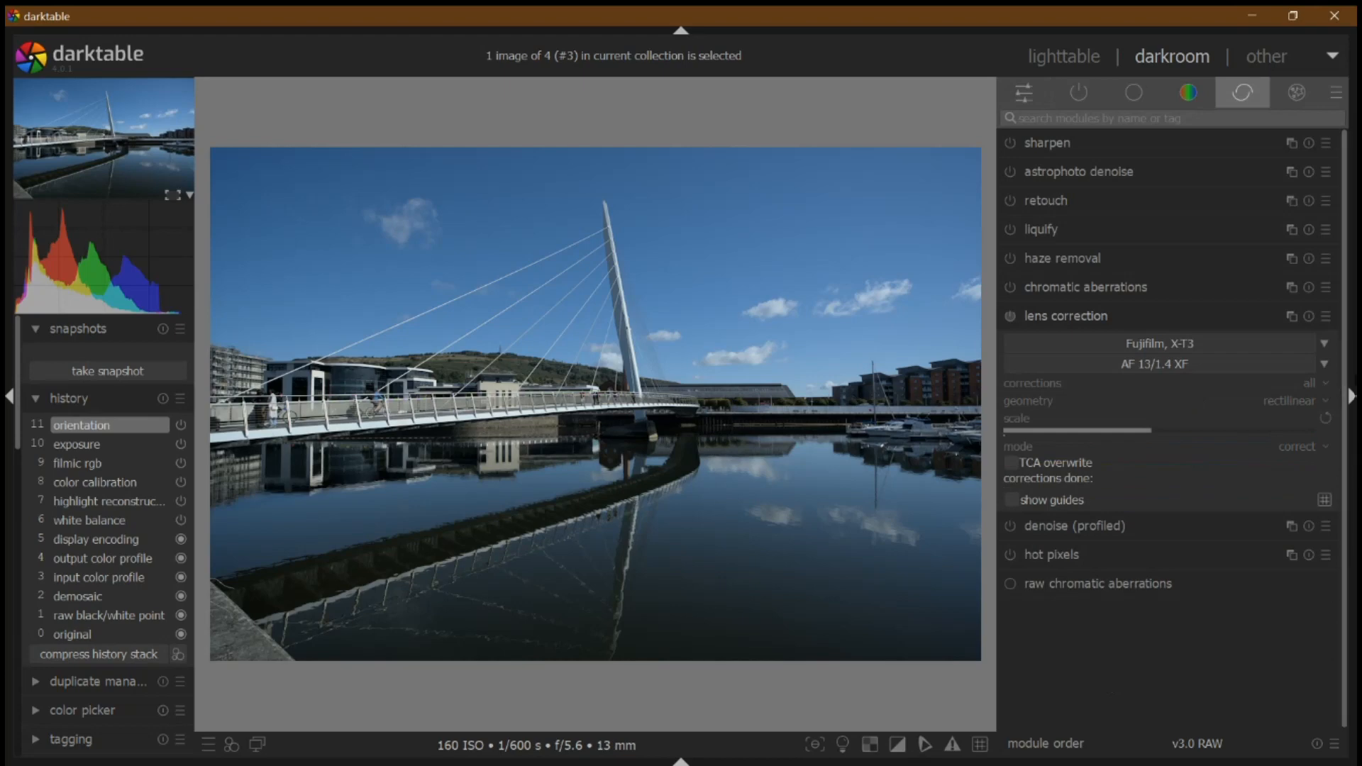
click(1326, 315)
click(1295, 333)
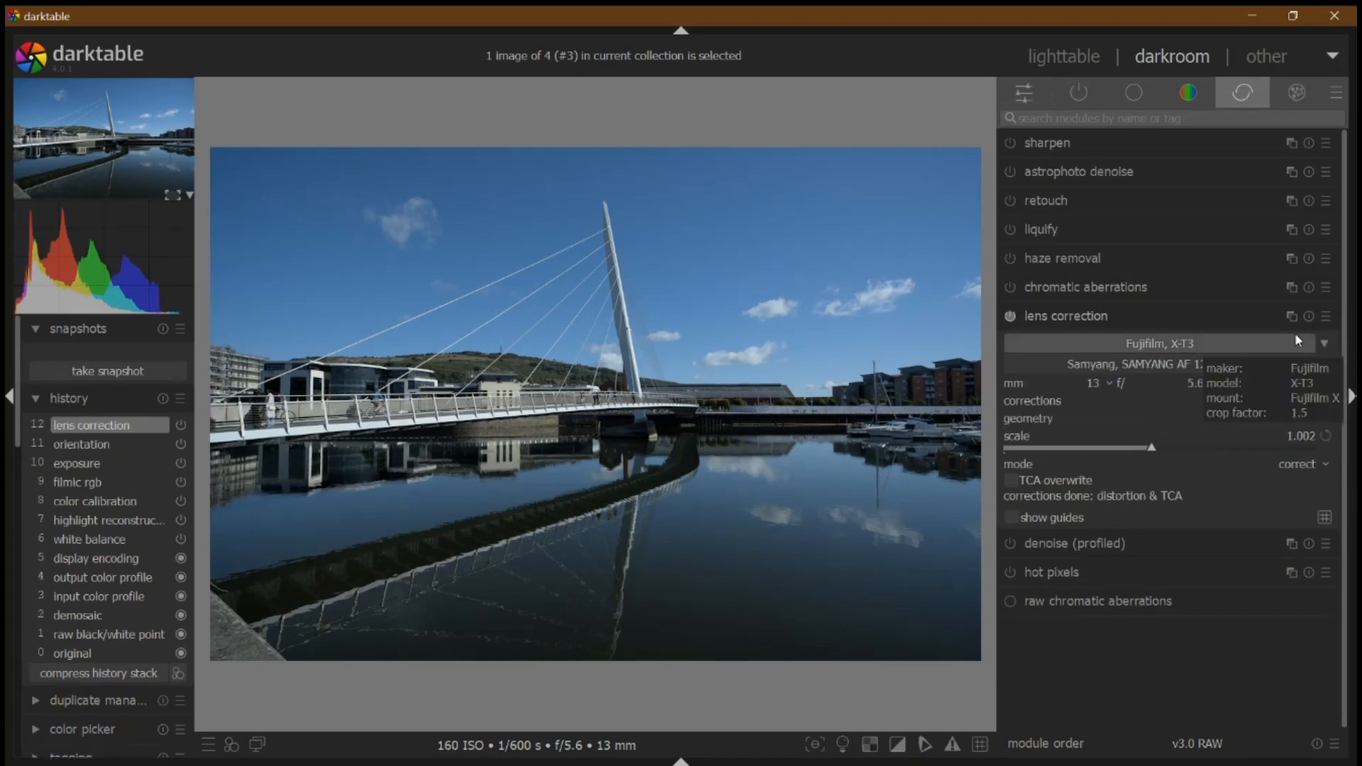
Auto-set the exposure to +0.928 EV by sampling the whole image area.
click(1023, 92)
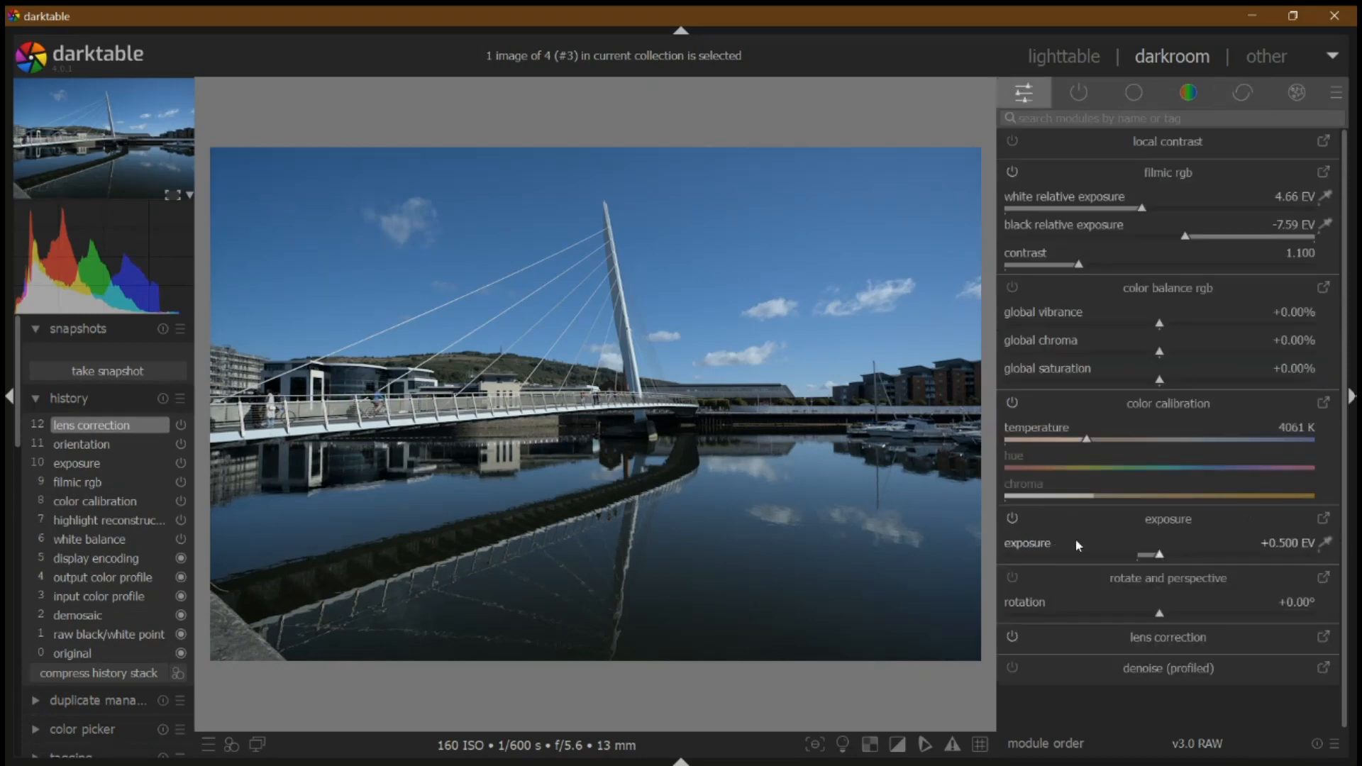
click(1326, 545)
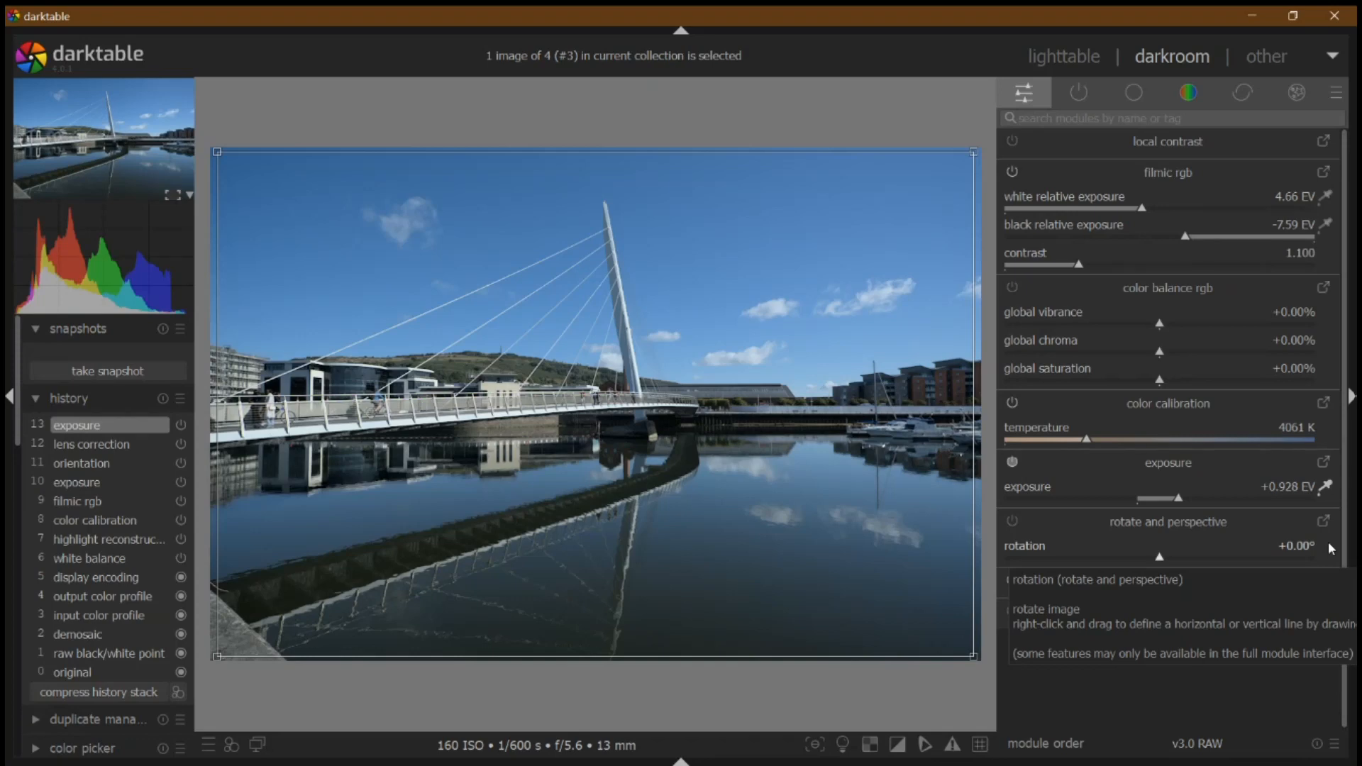
Apply the **Basic Adjustments - No Colour Zones style and check the settings of its local contrast module.
click(231, 744)
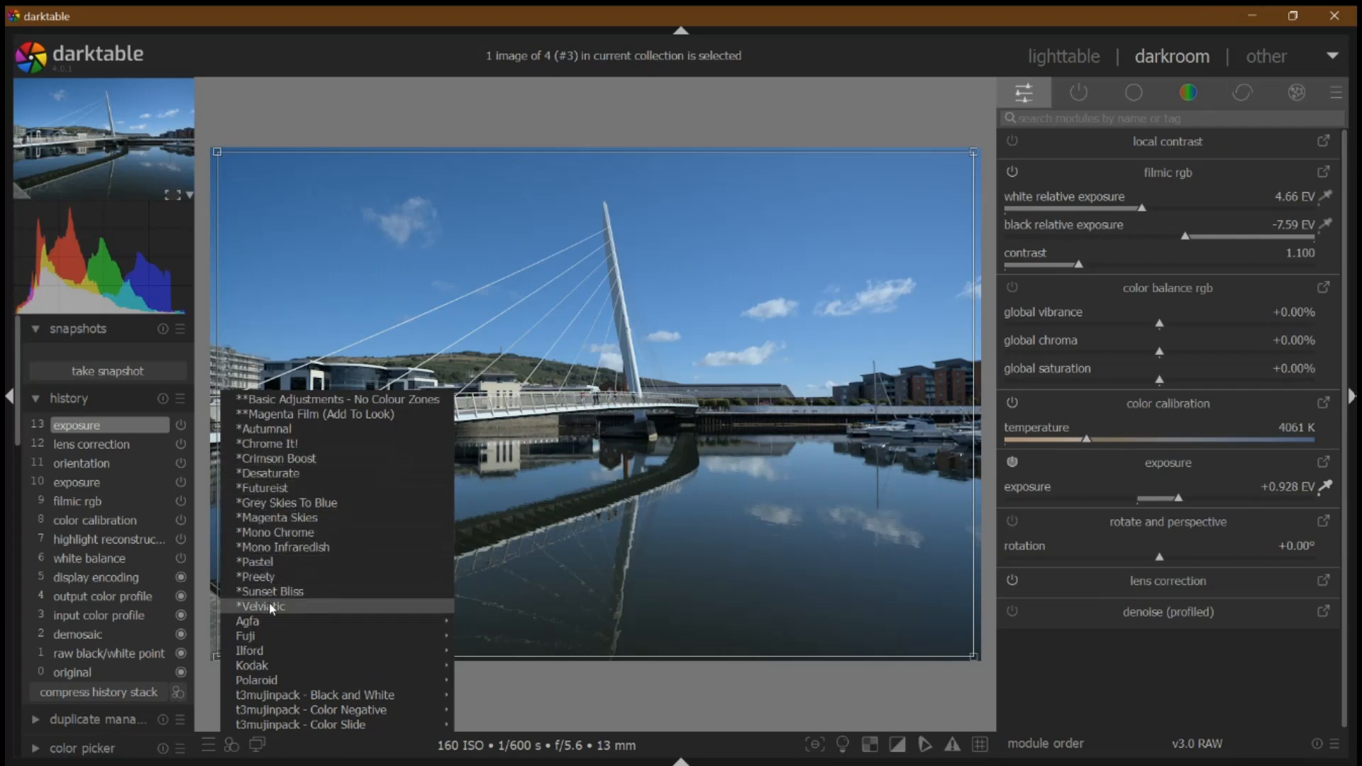
click(329, 406)
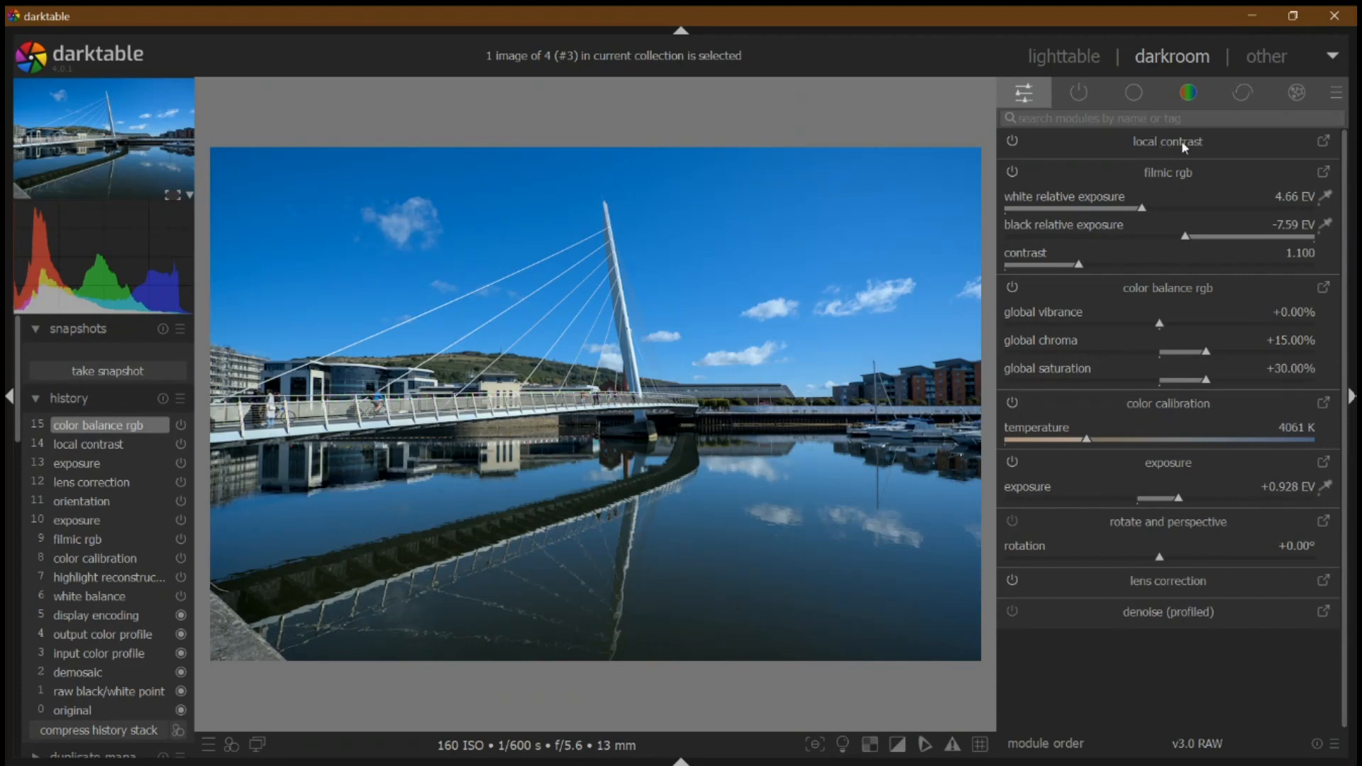
click(1320, 141)
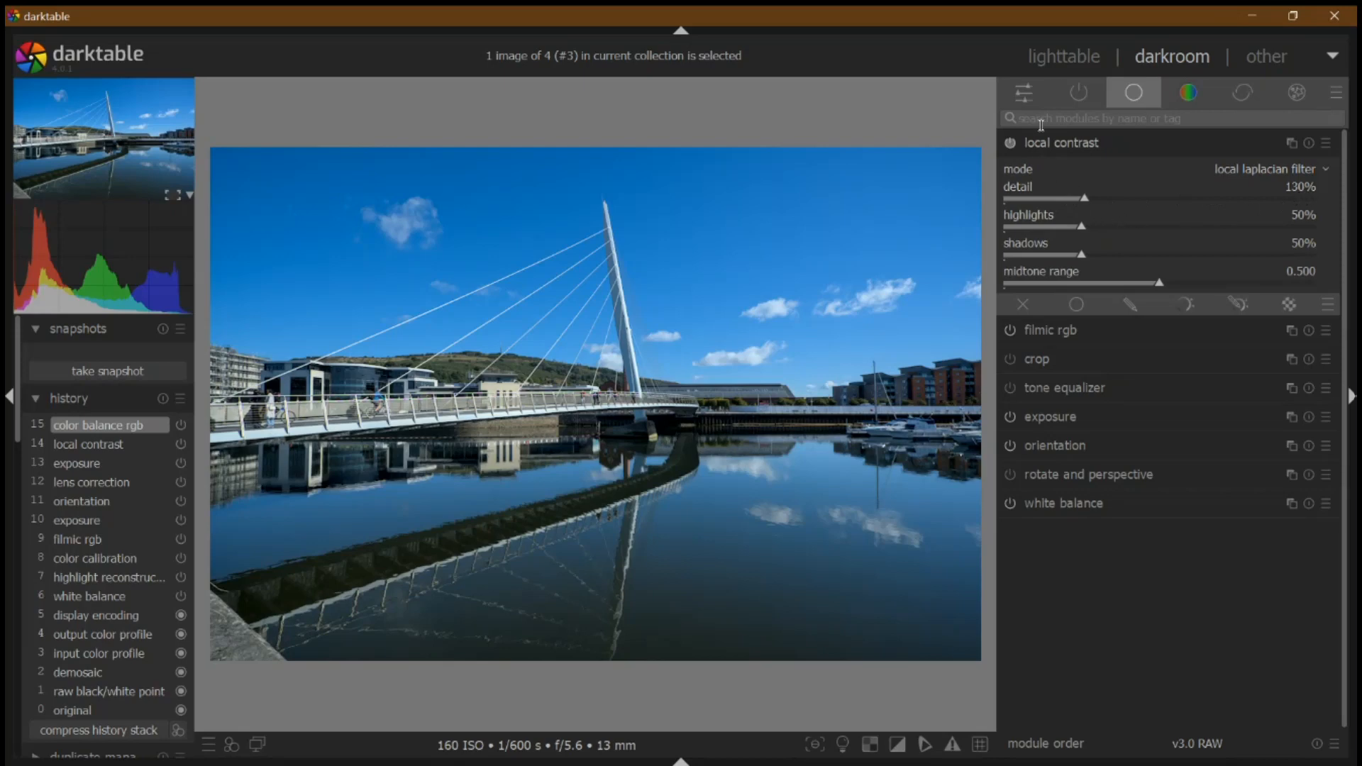
Auto-pick filmic rgb's black relative exposure at -4.25 EV and white relative exposure at 4.10 EV from the image.
click(1025, 96)
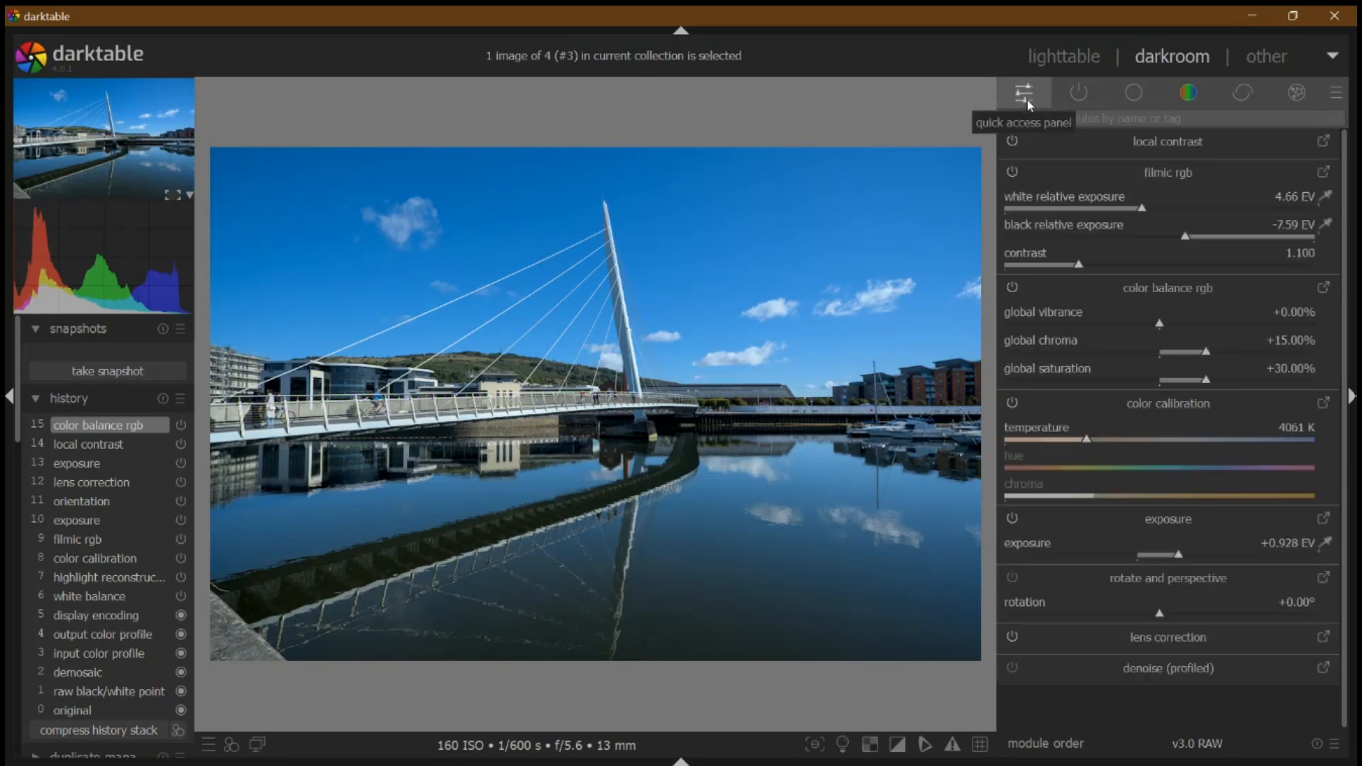
click(1325, 225)
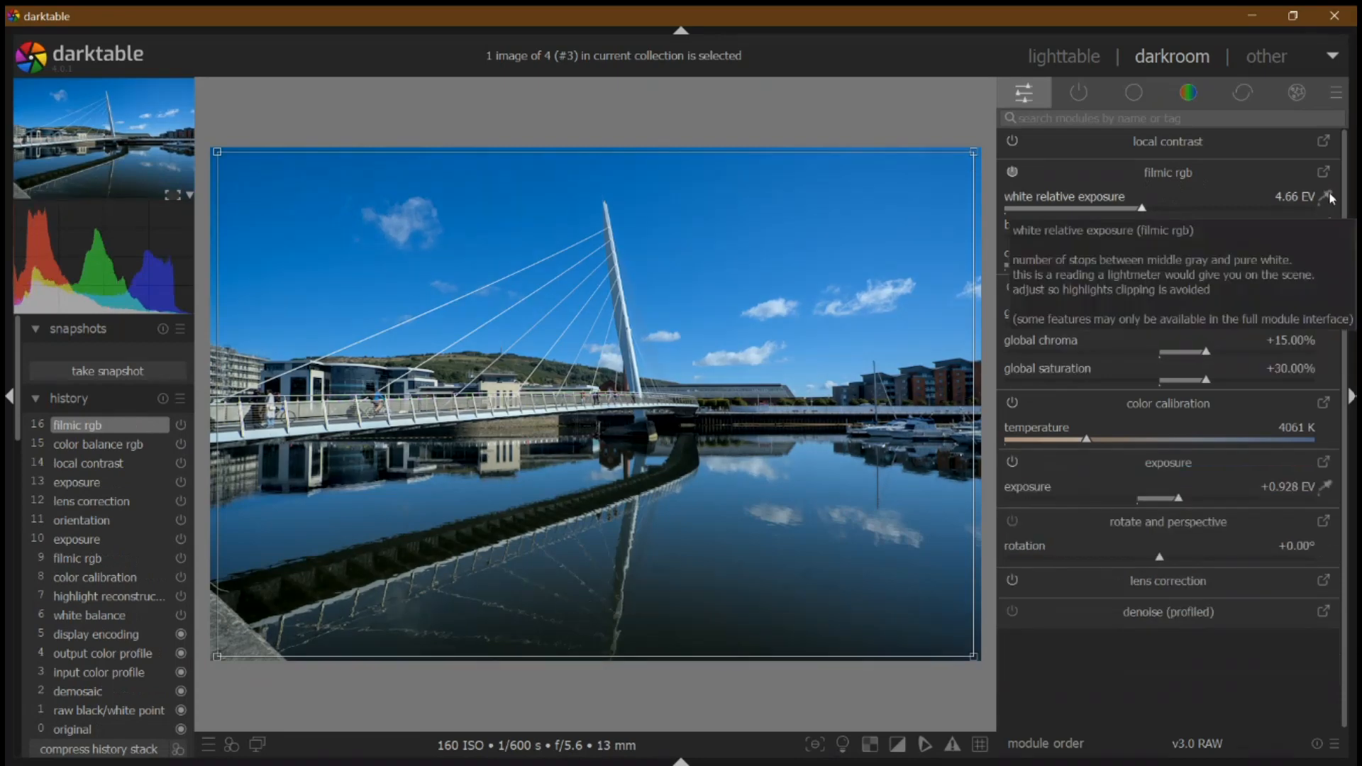
click(1329, 197)
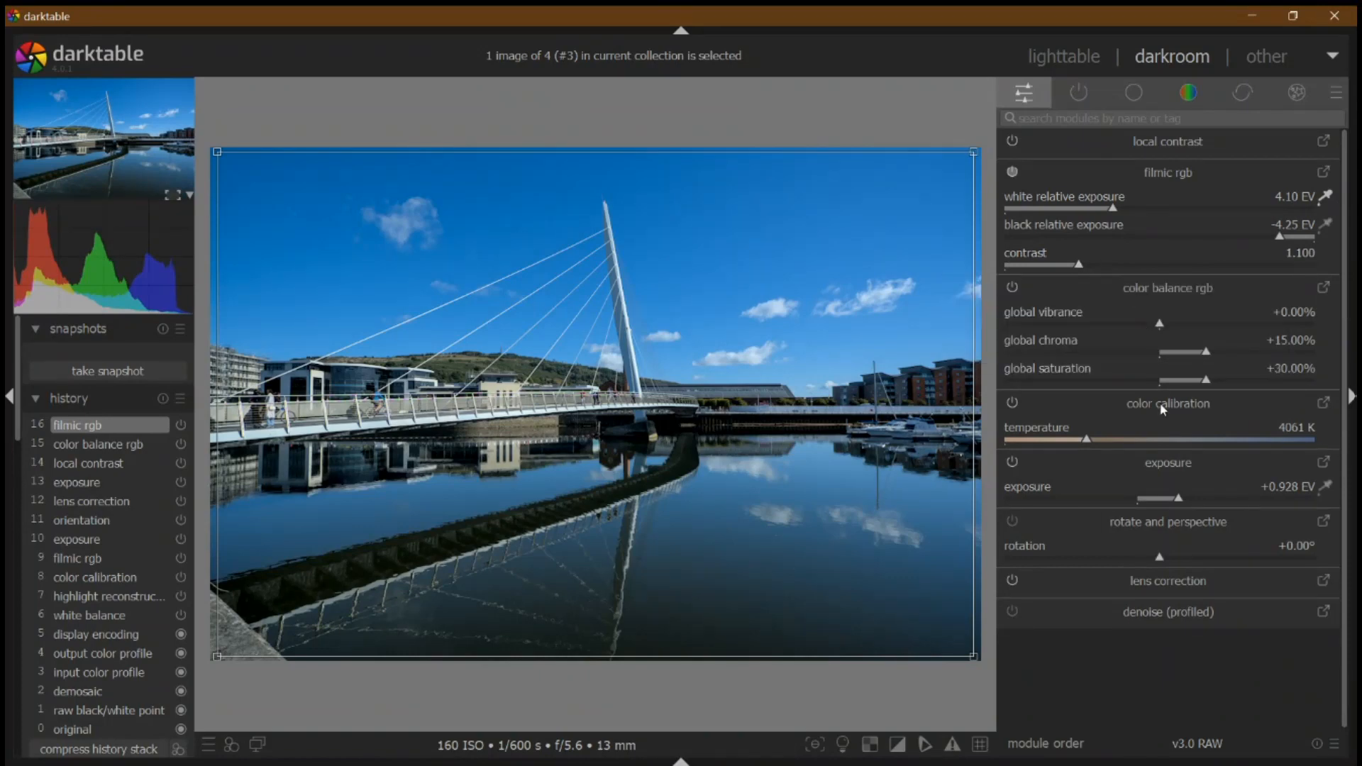
Crop the photo at the 5:4 aspect ratio, shifting the frame so the bridge mast sits near its centre.
click(1135, 97)
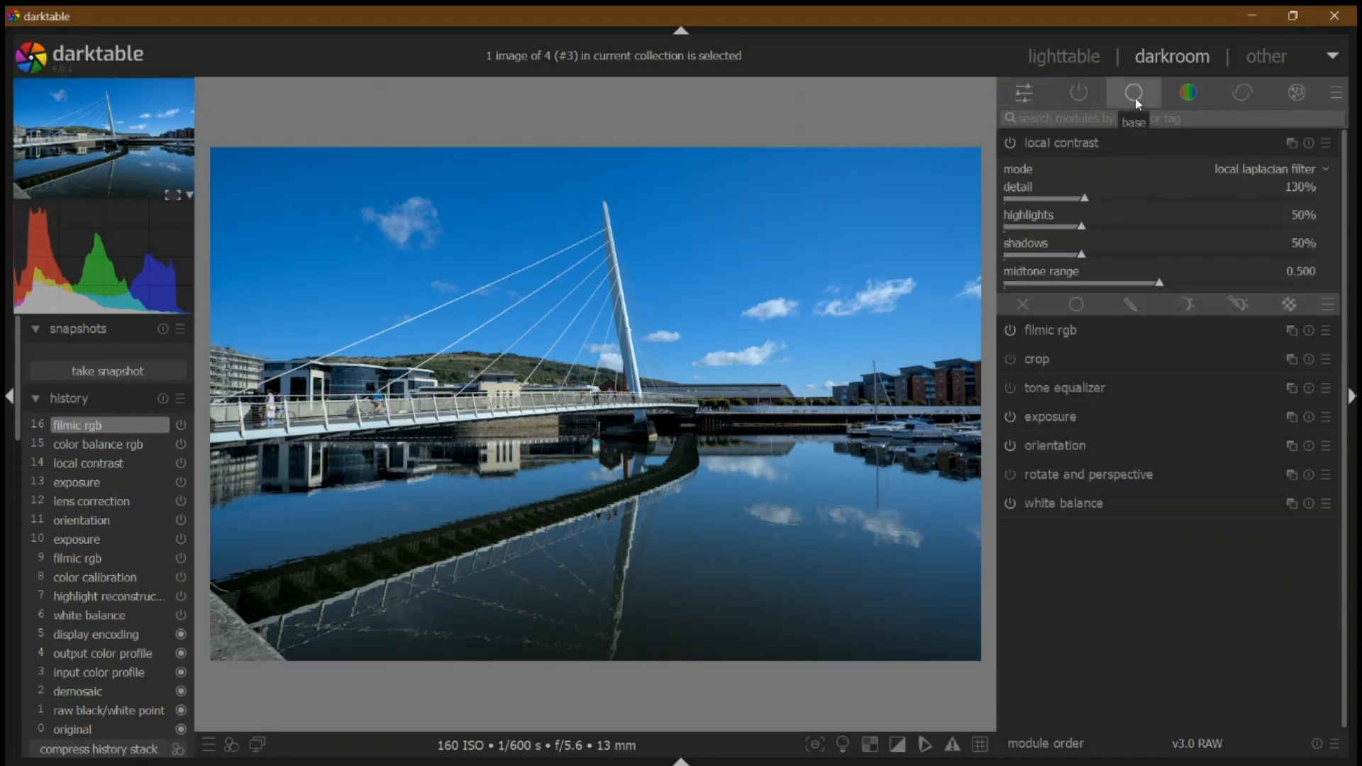
click(1101, 360)
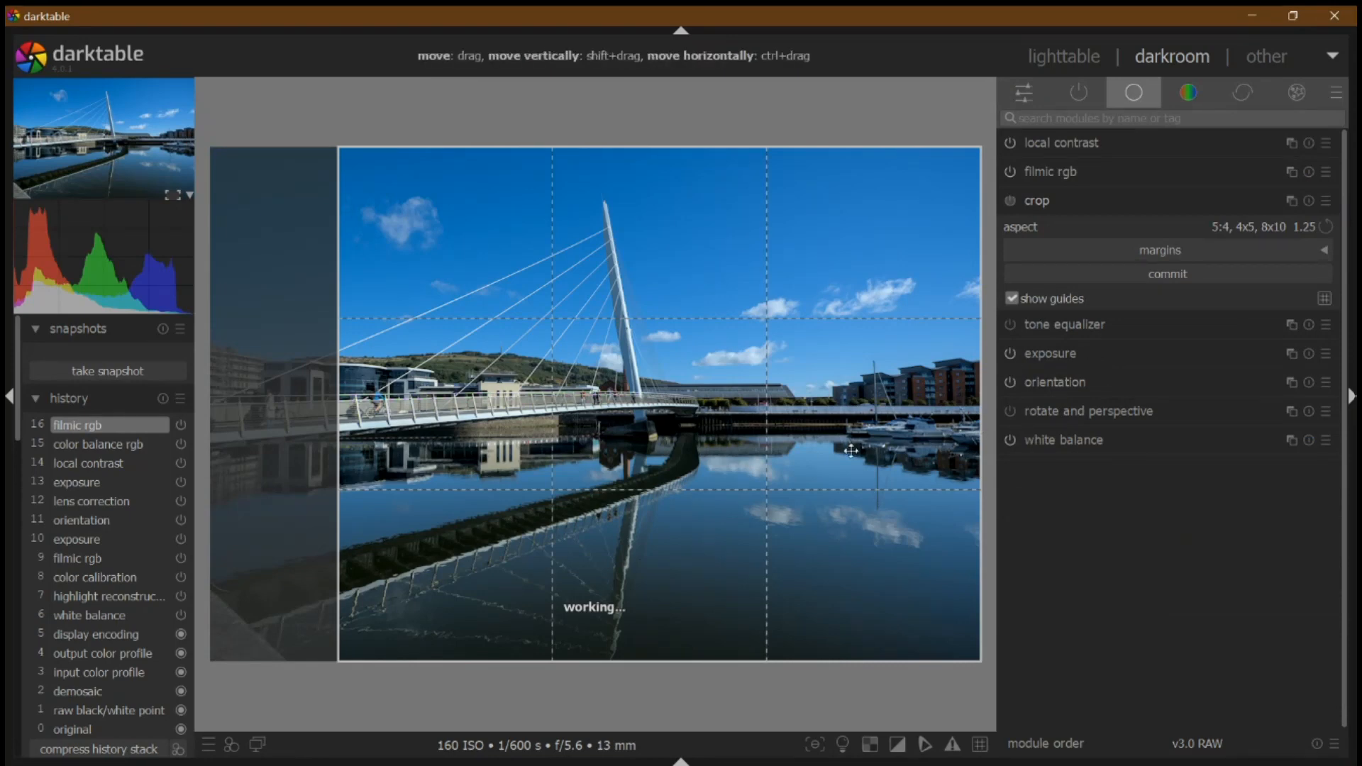
drag(847, 454, 792, 461)
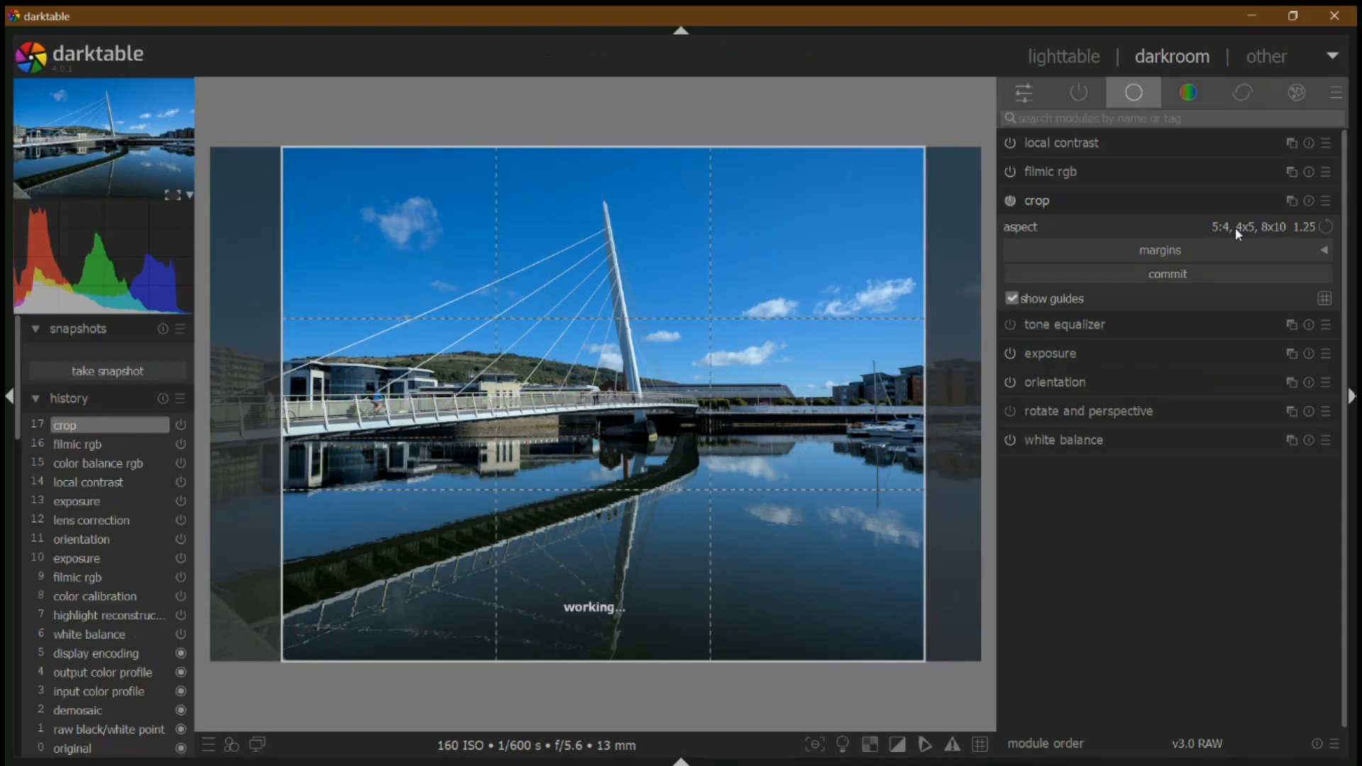
click(1190, 200)
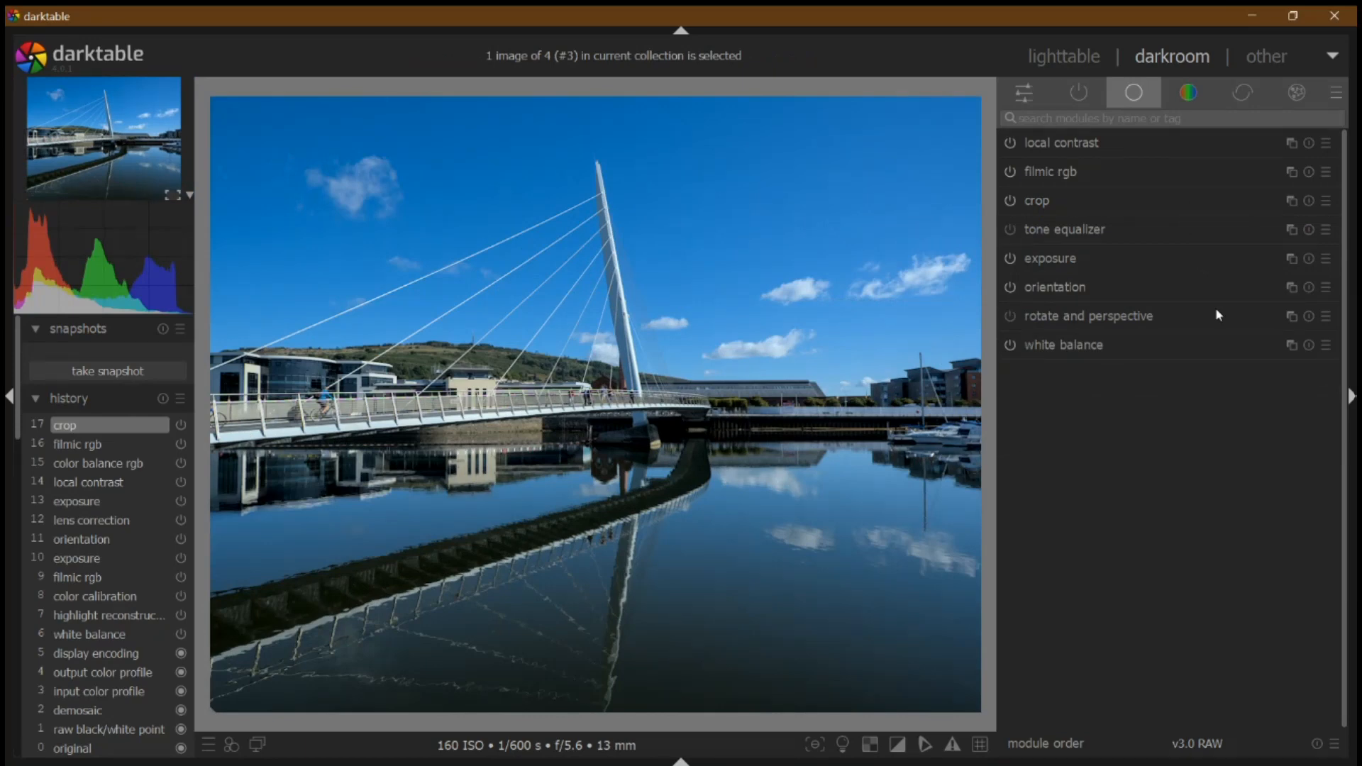
Resample filmic rgb's black relative exposure from the cropped image.
click(1026, 98)
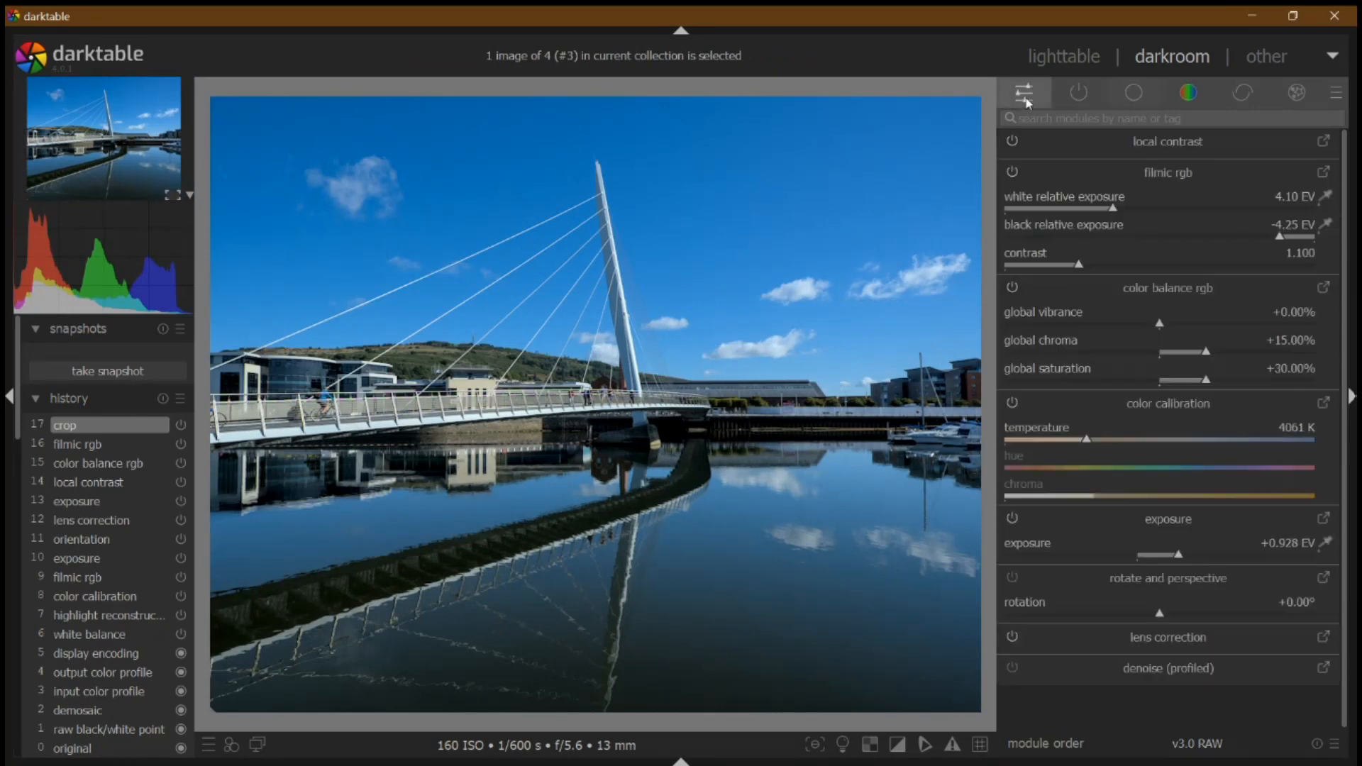
click(1329, 226)
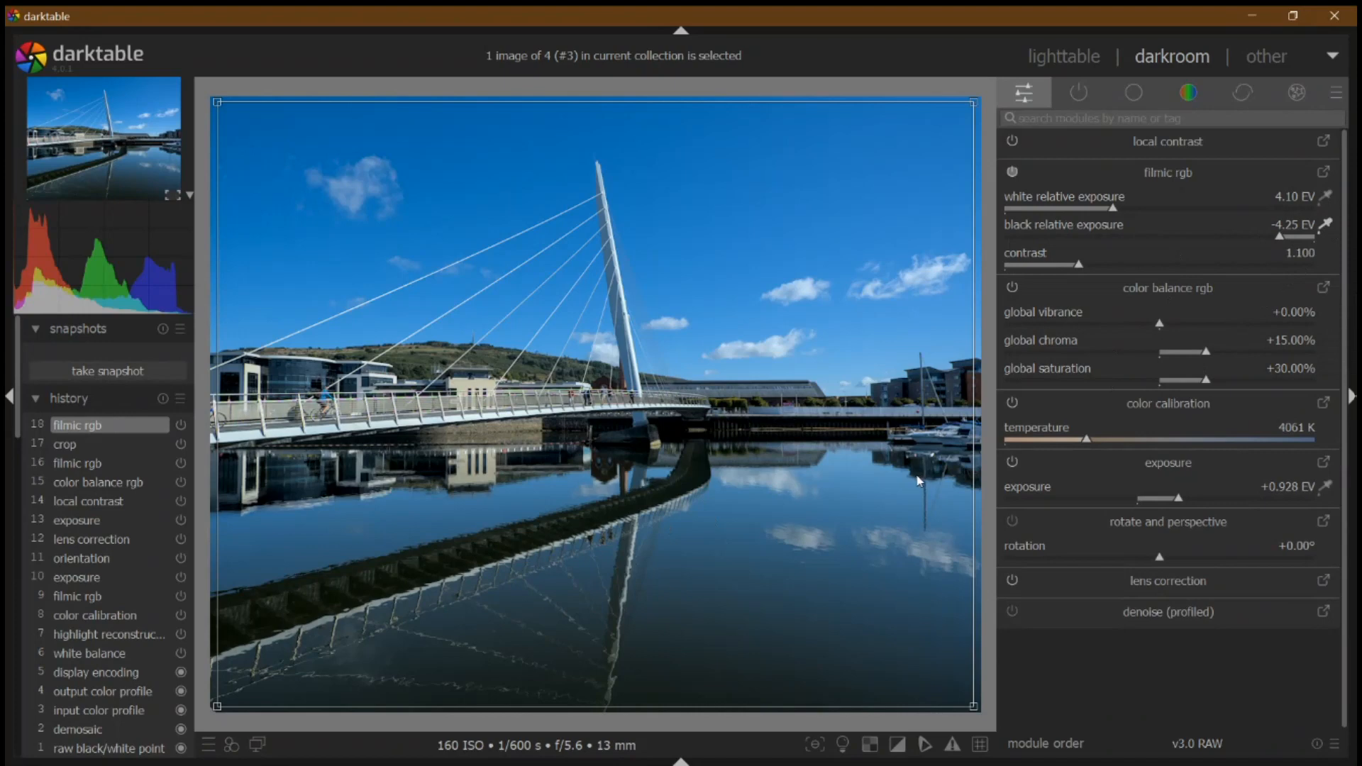
Open the tone equalizer module and turn it on.
click(1133, 96)
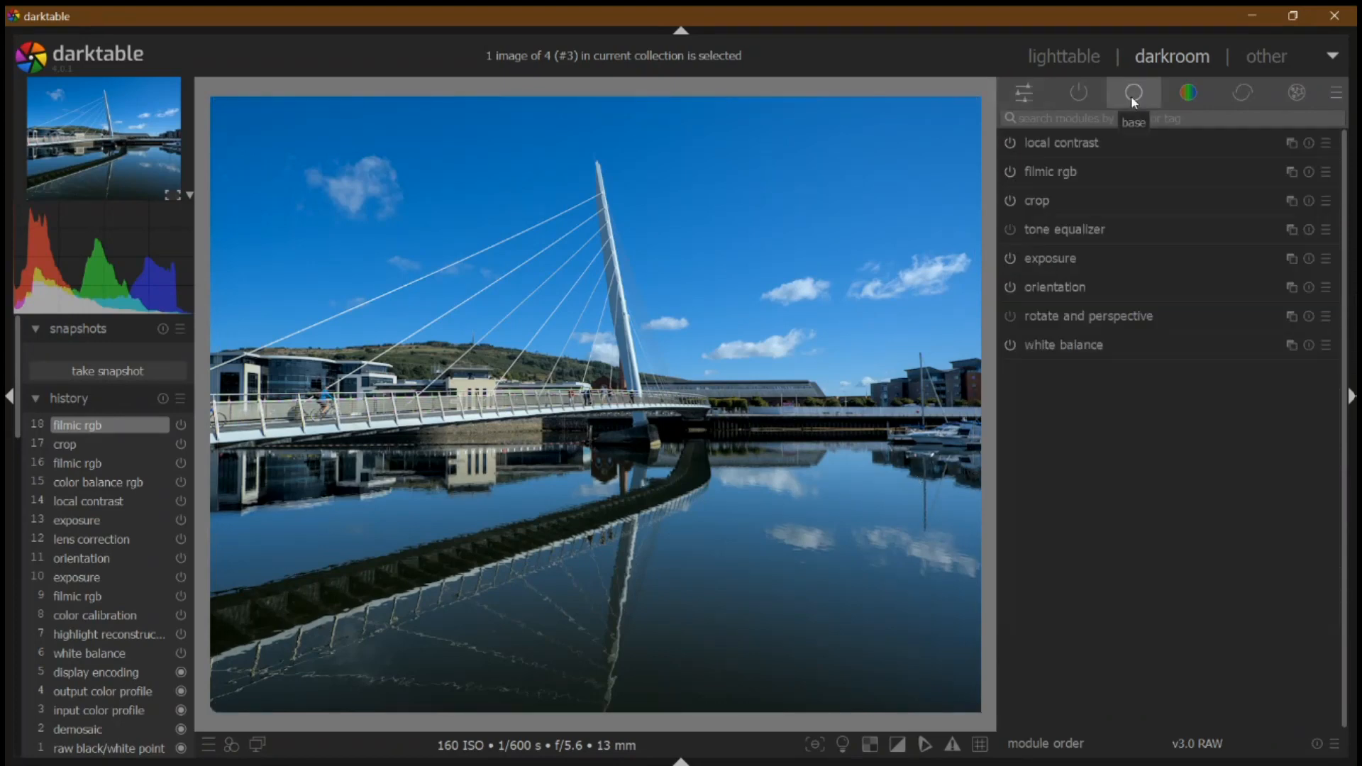
click(1052, 231)
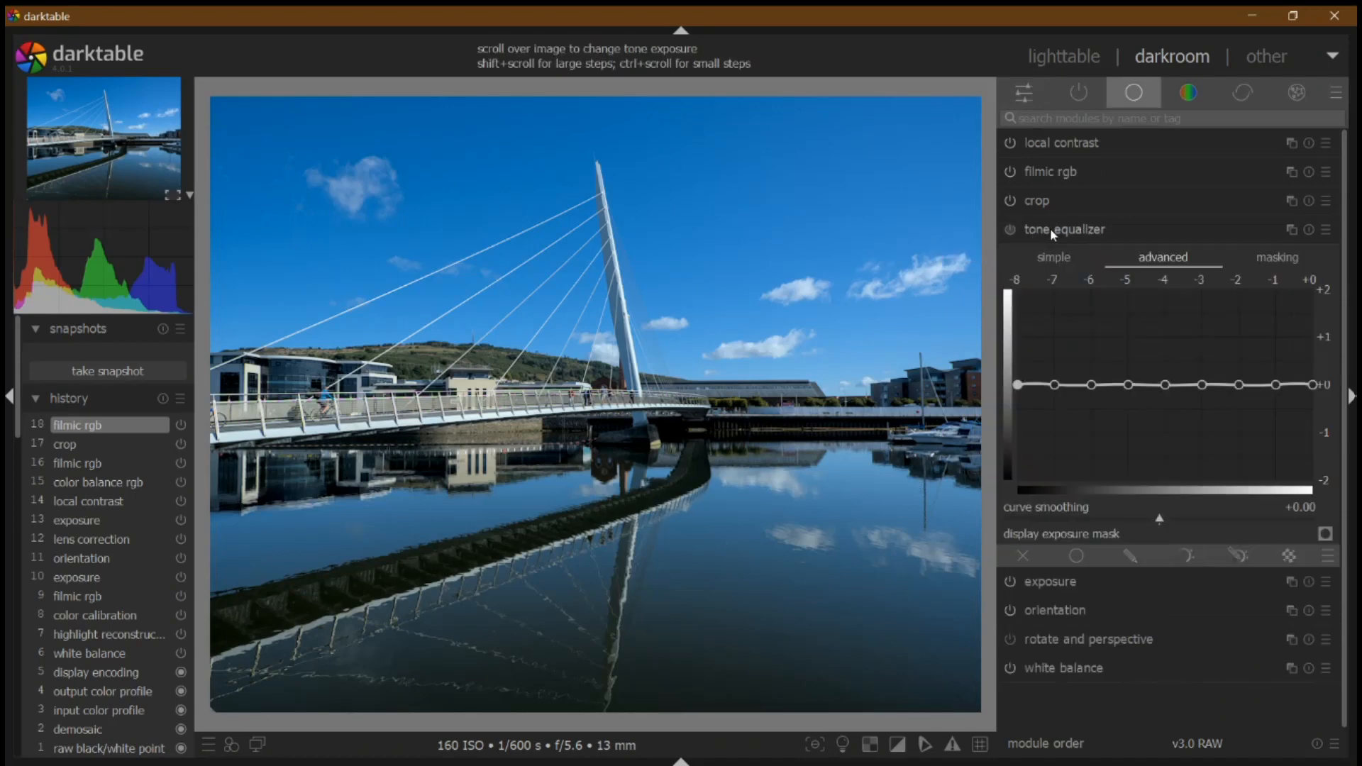
click(1010, 230)
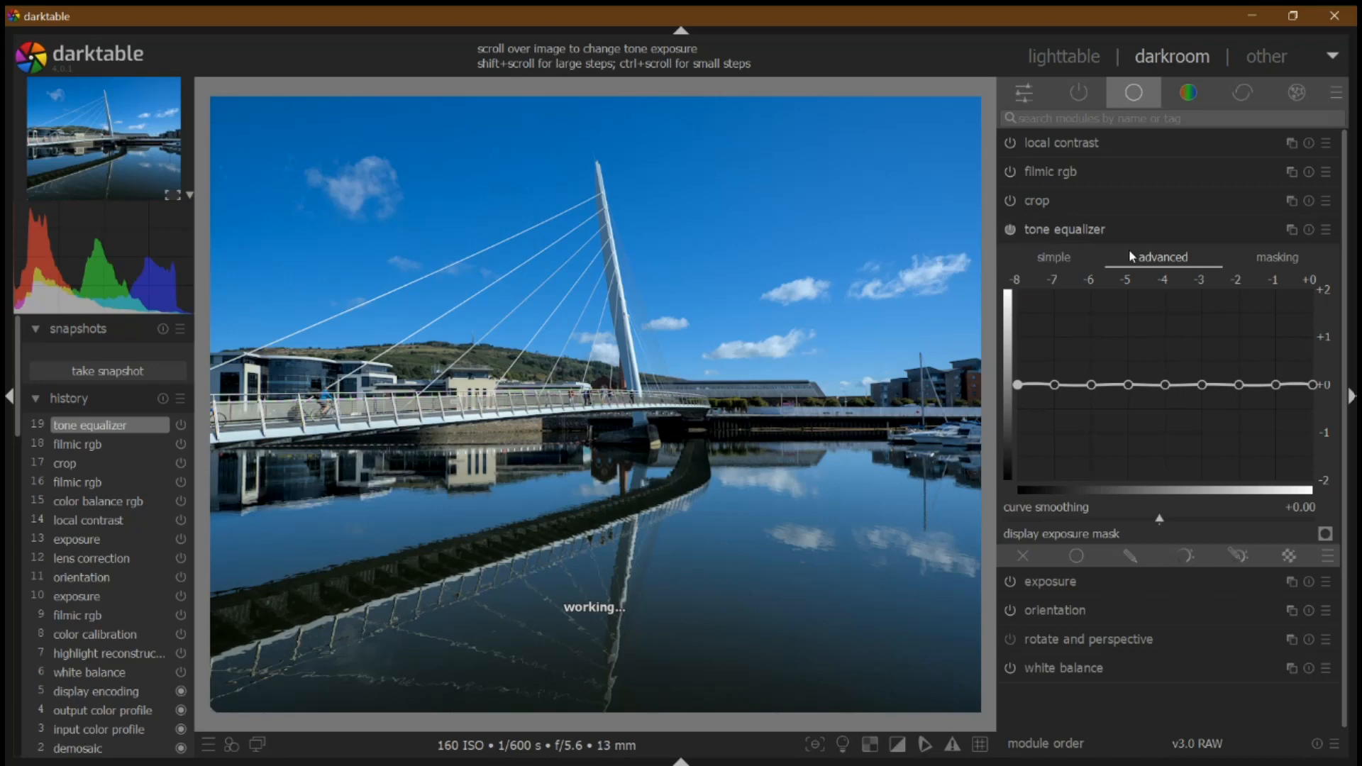
With the exposure mask displayed, auto-adjust the tone equalizer's mask contrast compensation to +0.47 EV and exposure compensation to -1.19 EV, then hide the mask.
click(1278, 263)
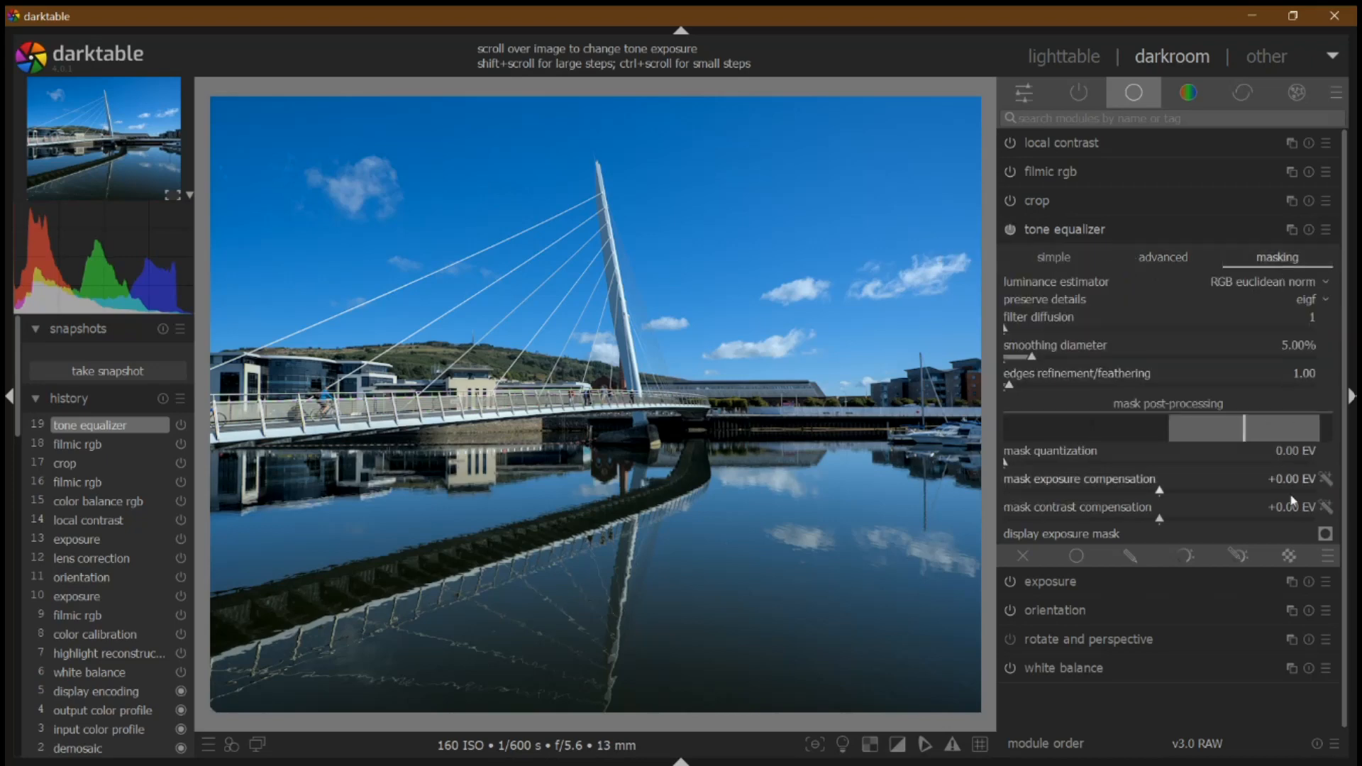
click(1324, 534)
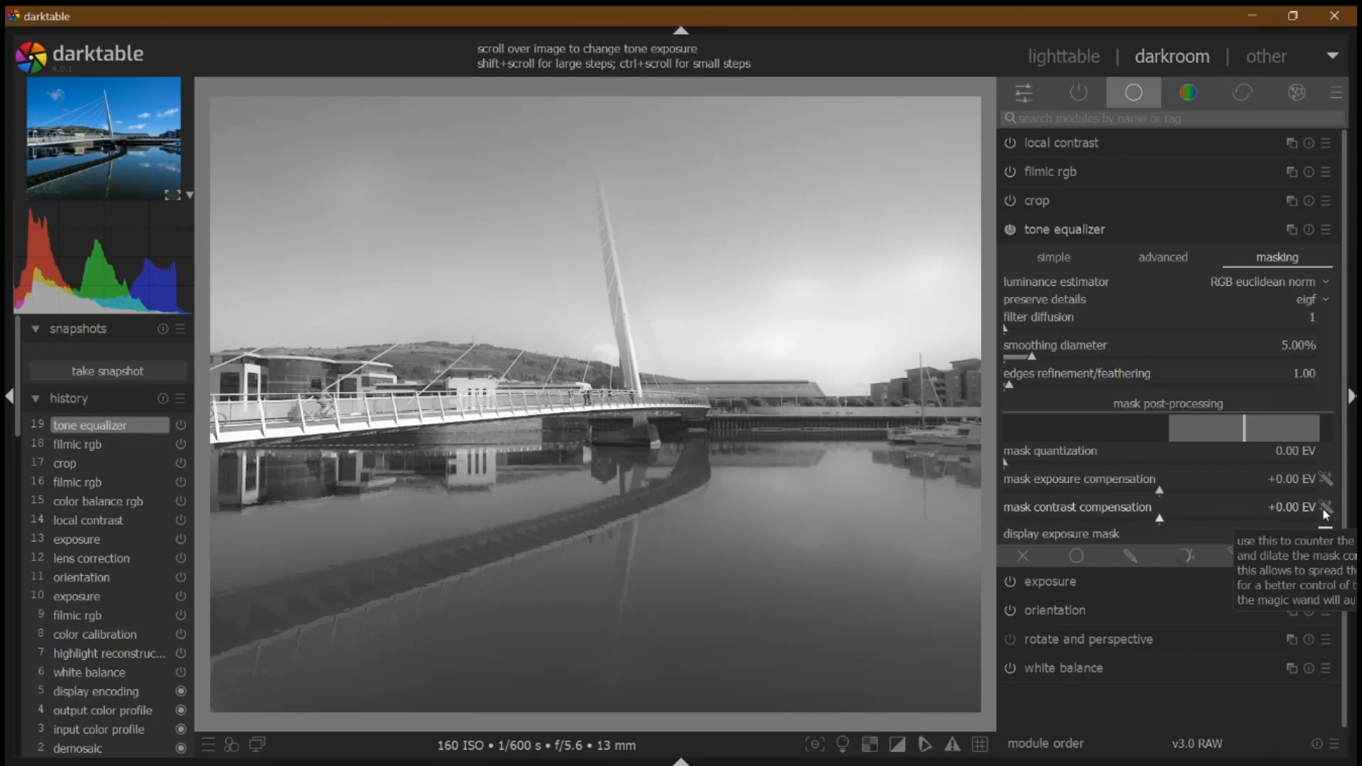
click(1325, 508)
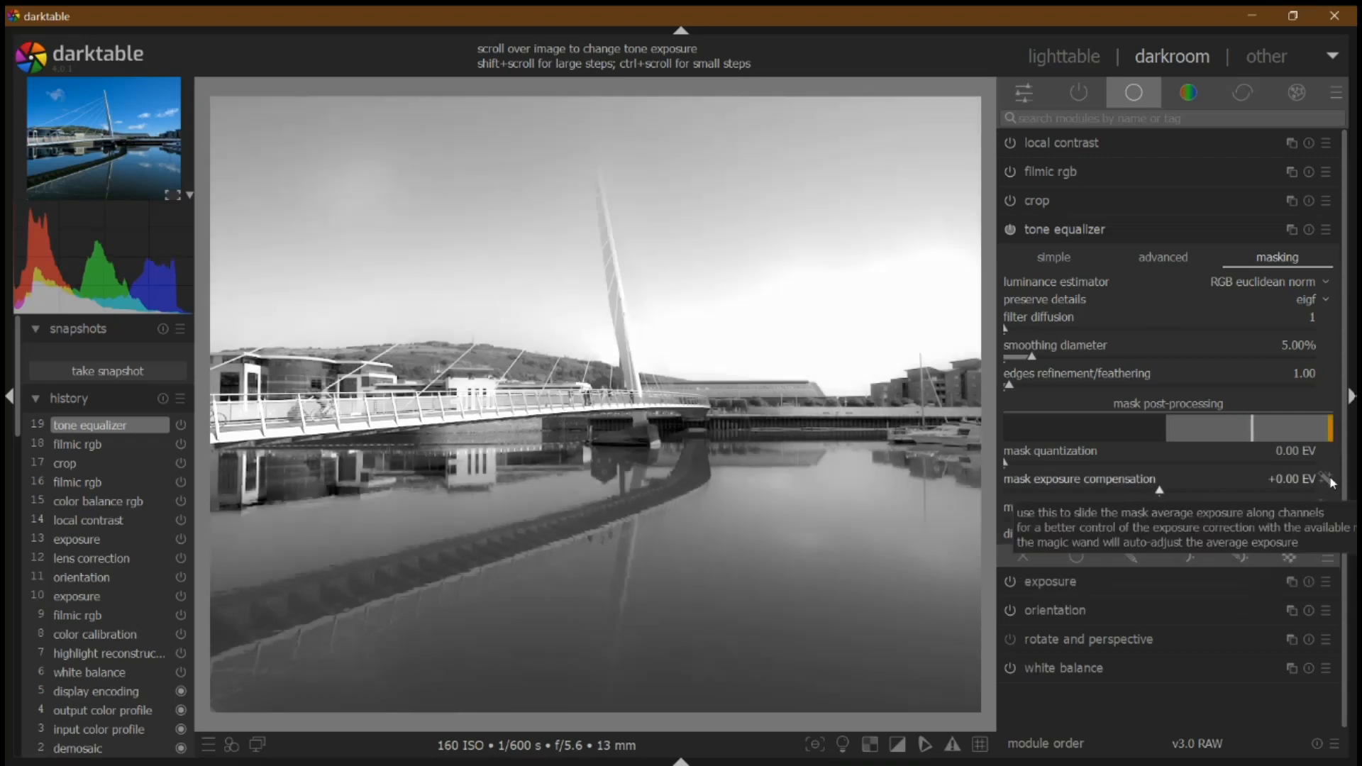
click(1326, 479)
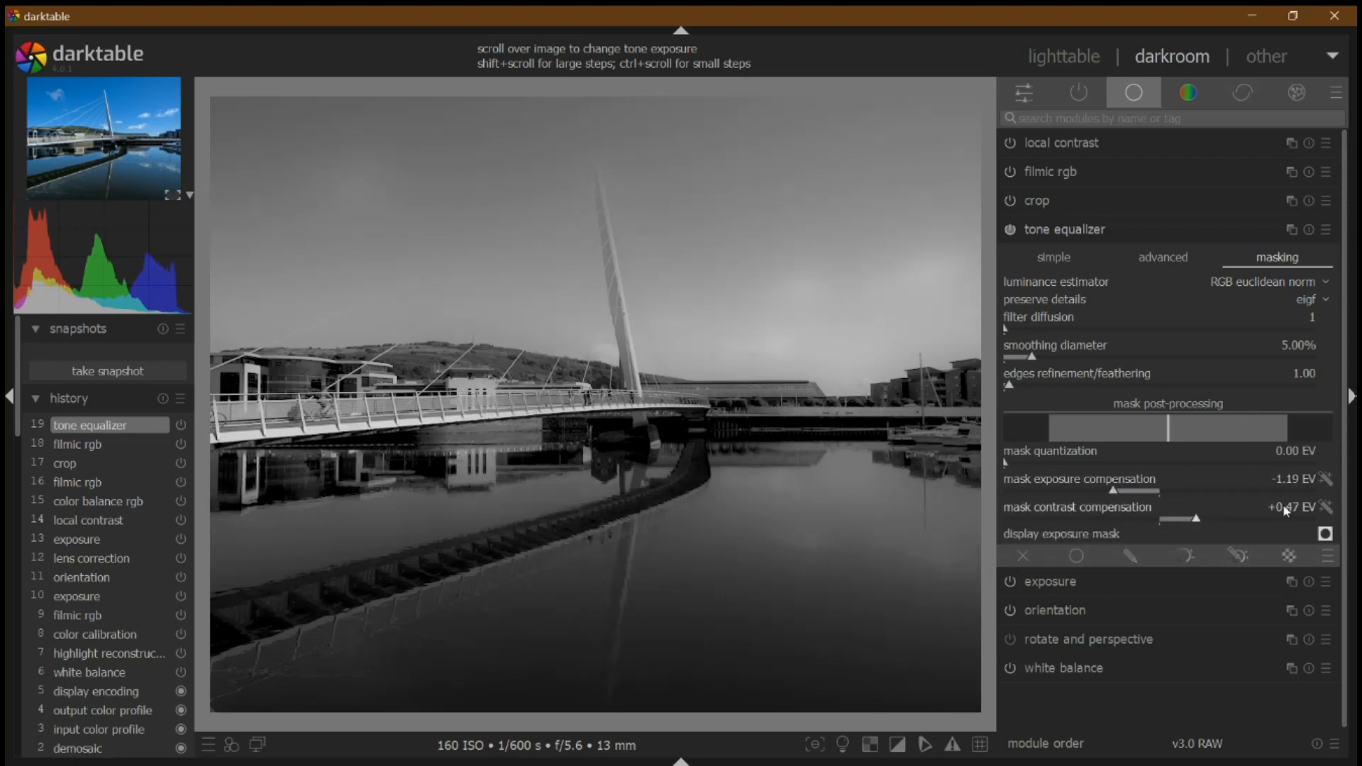
click(1322, 534)
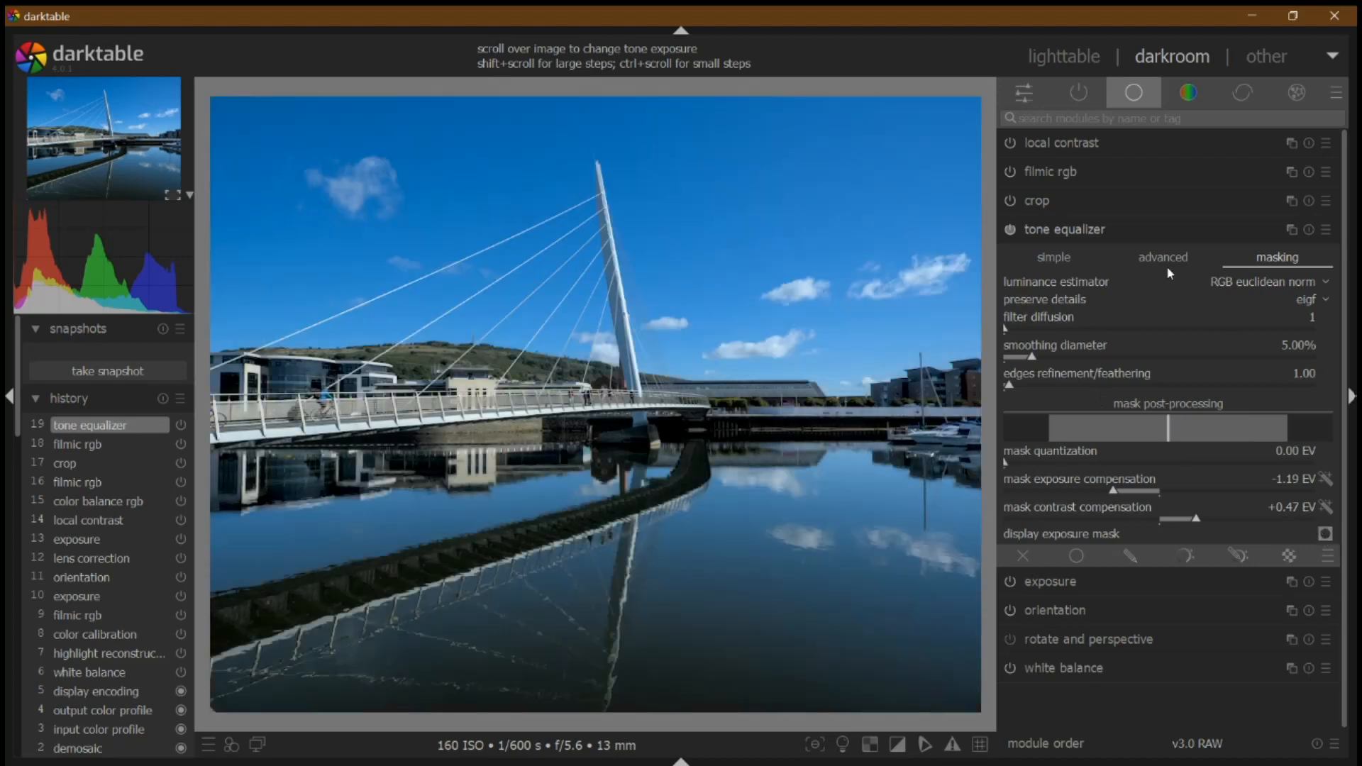
Slightly raise the darkest tones around -7 EV on the tone equalizer's advanced curve and return to its masking settings.
click(1163, 258)
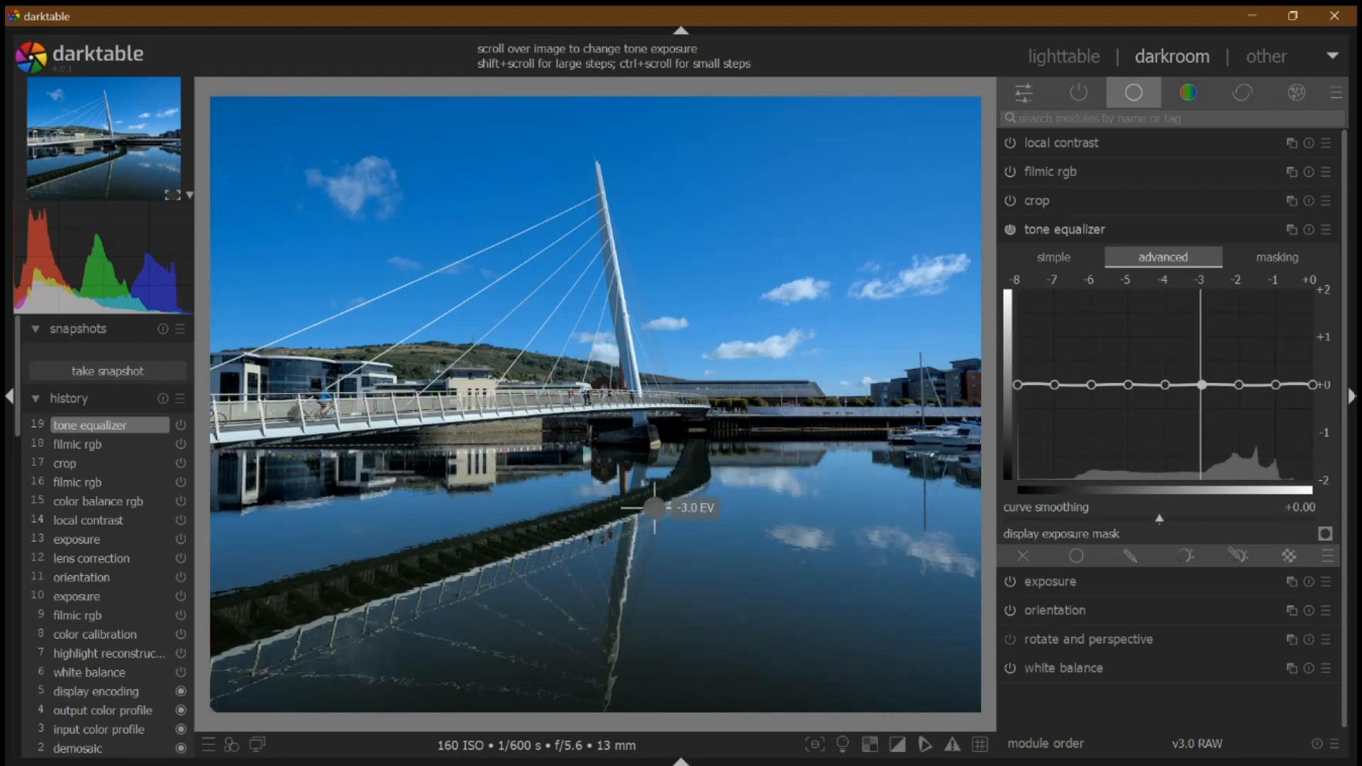
scroll(658, 498, up, 2)
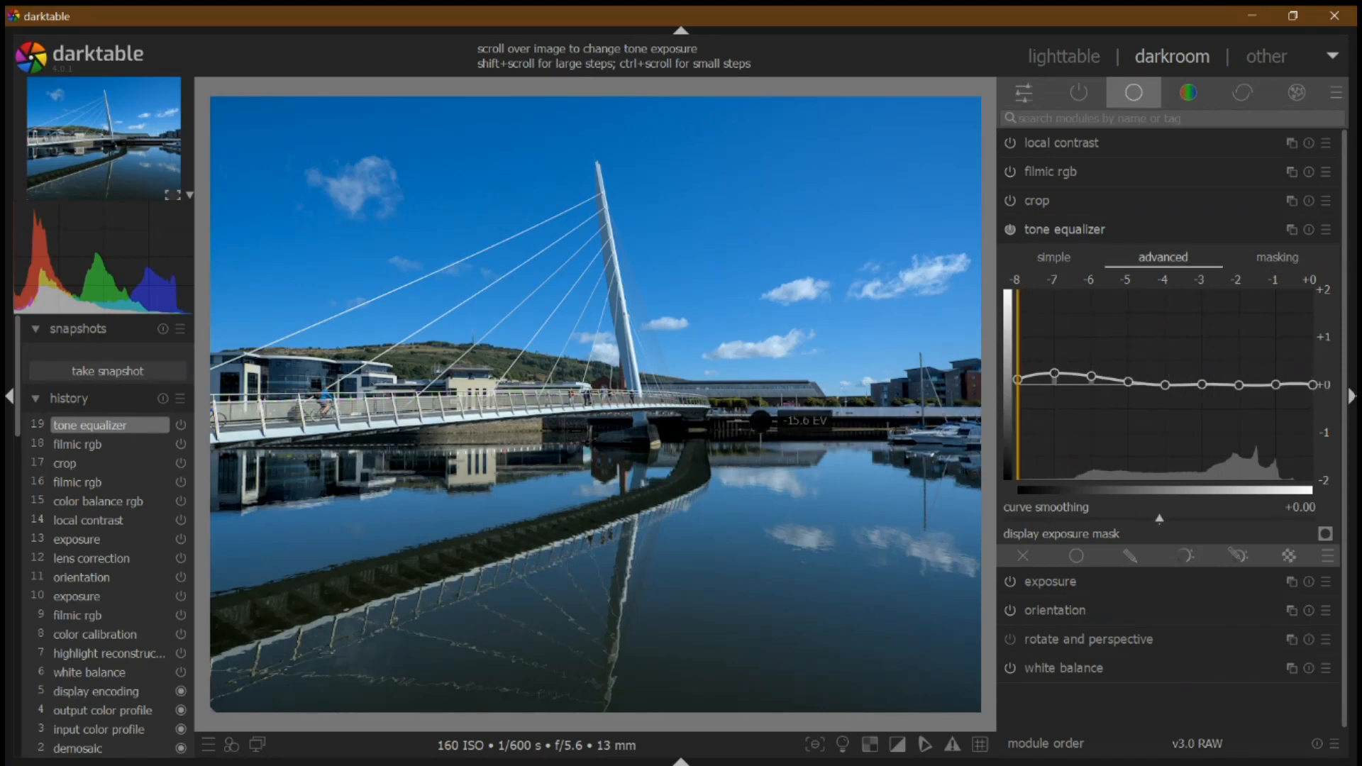
click(1280, 260)
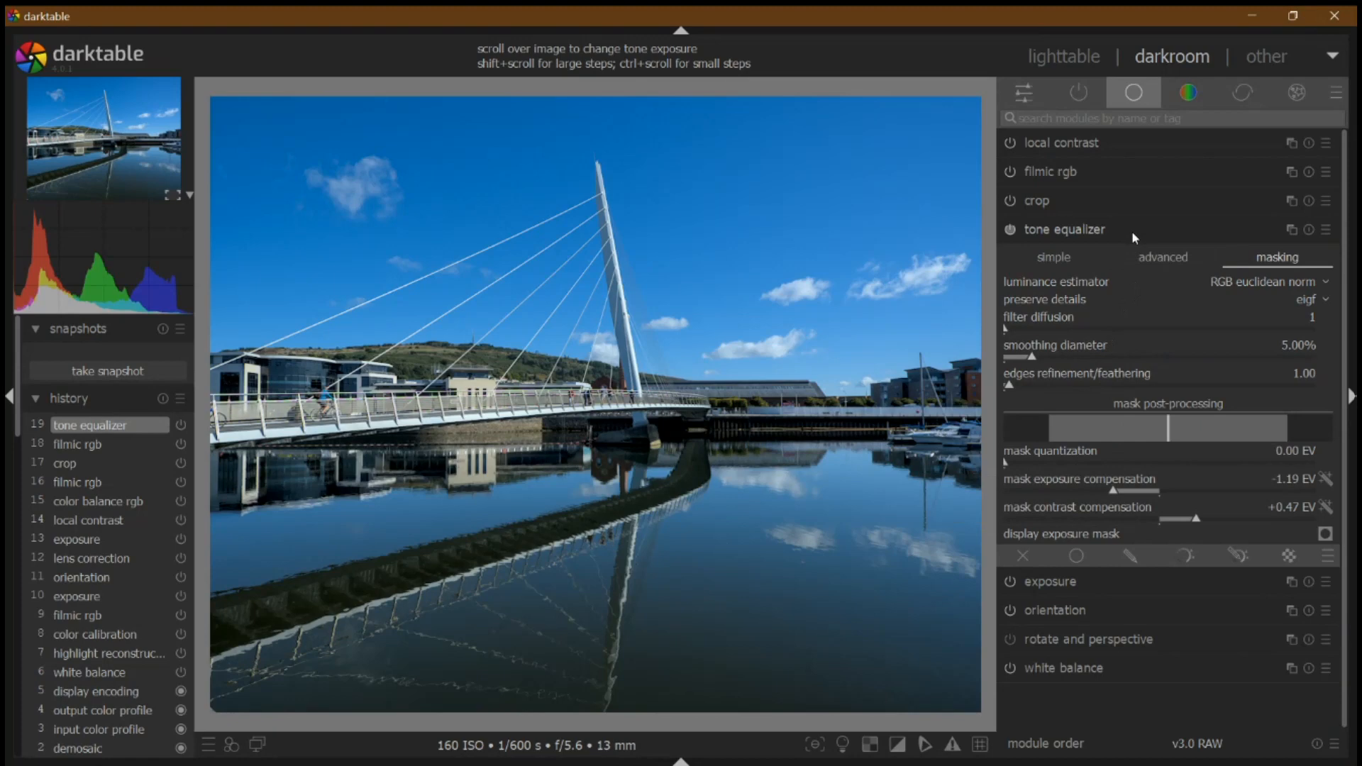
Slightly raise the tones around -2 EV on the tone equalizer's advanced curve and collapse the module.
click(1195, 257)
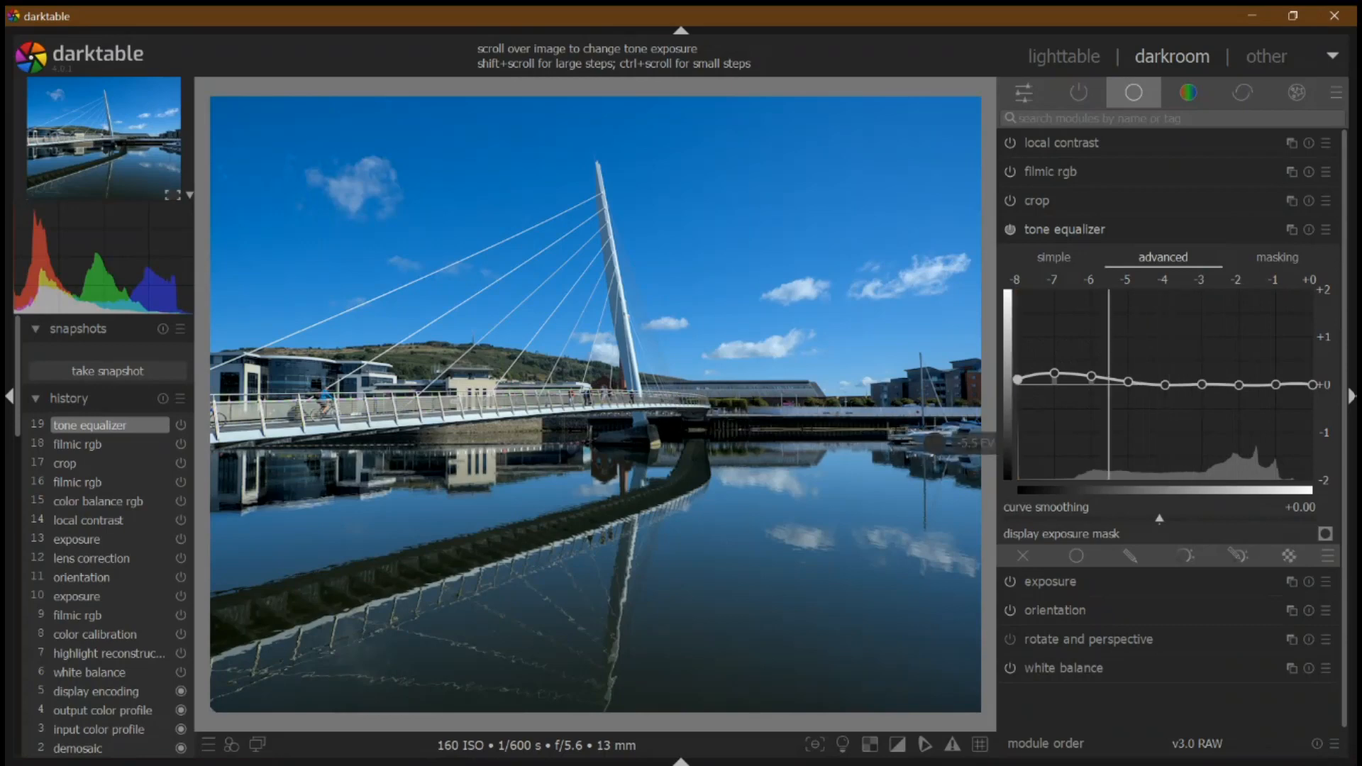
scroll(942, 435, up, 2)
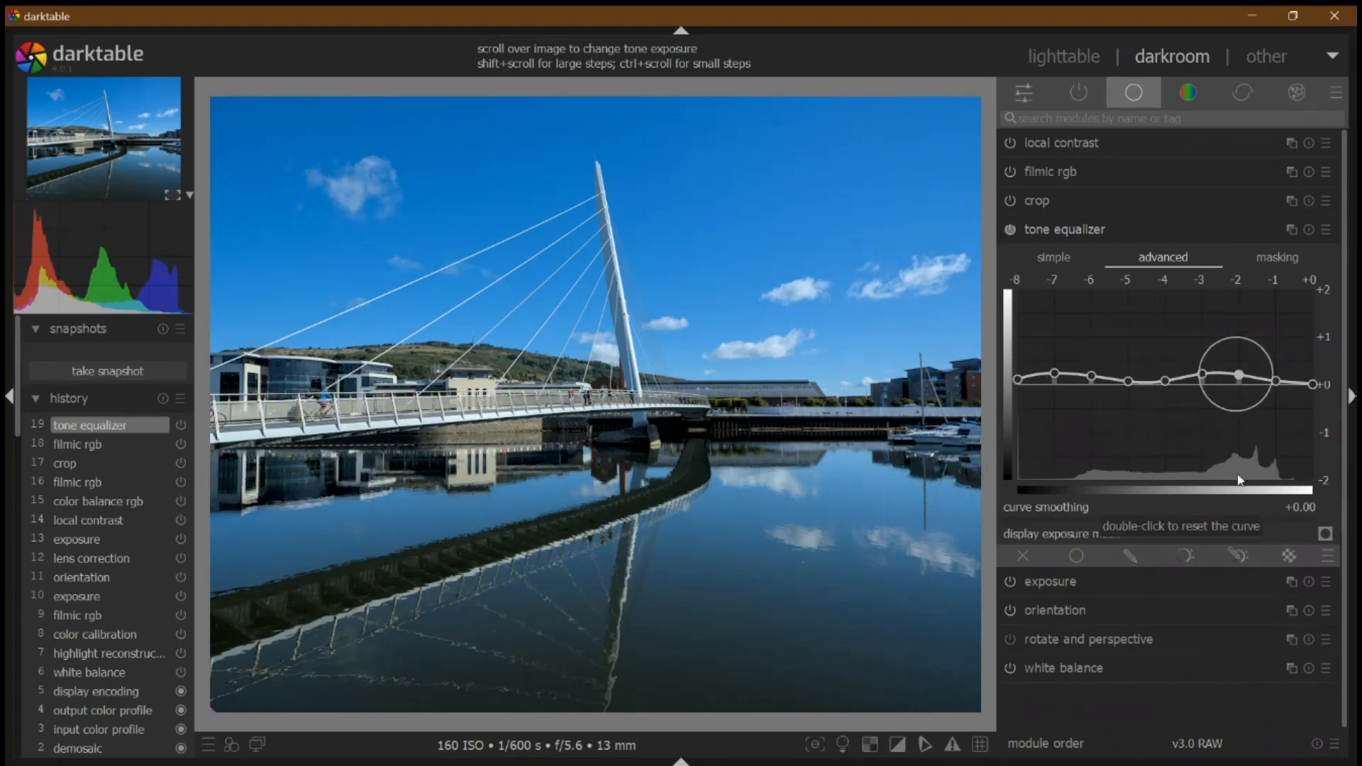
click(1144, 227)
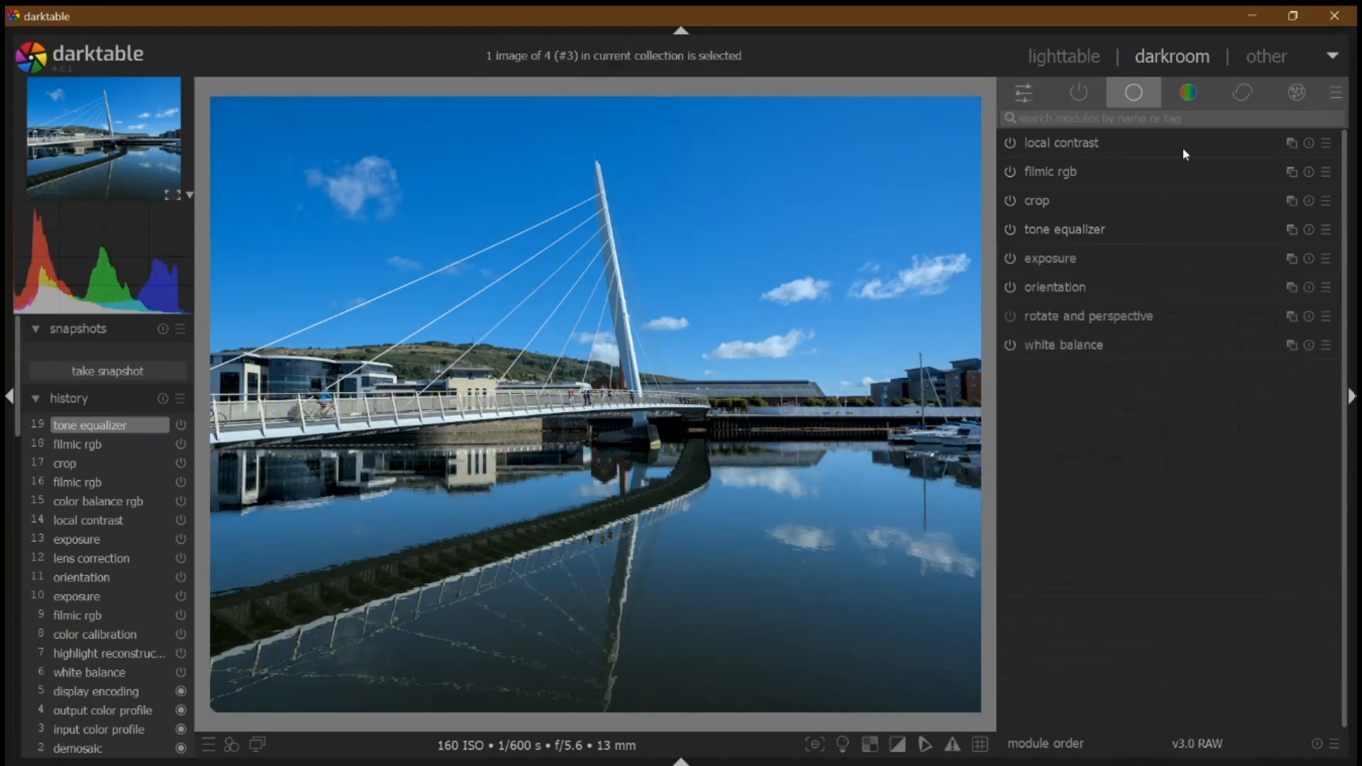
Try the color zones presets Chrome It!, Velviatic and Pastel on the bridge photo.
click(1197, 92)
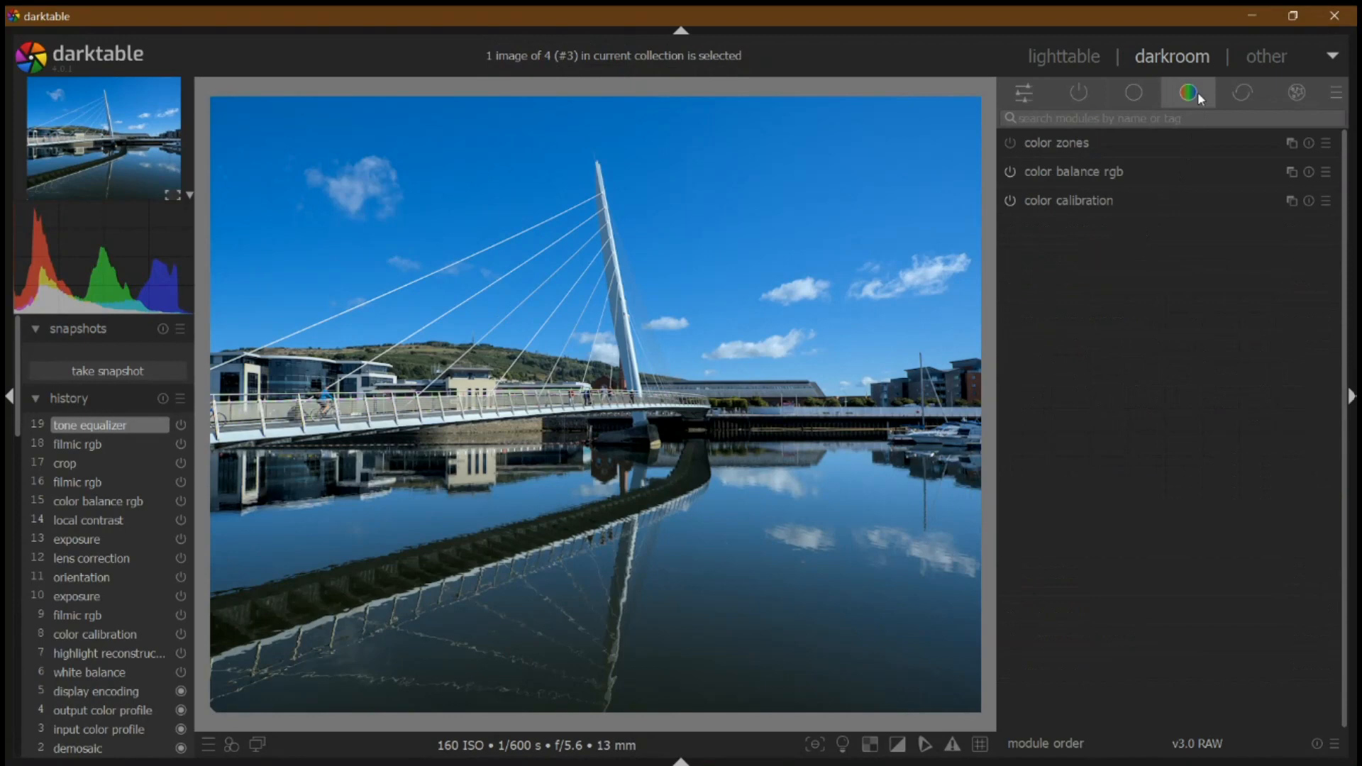
click(1325, 144)
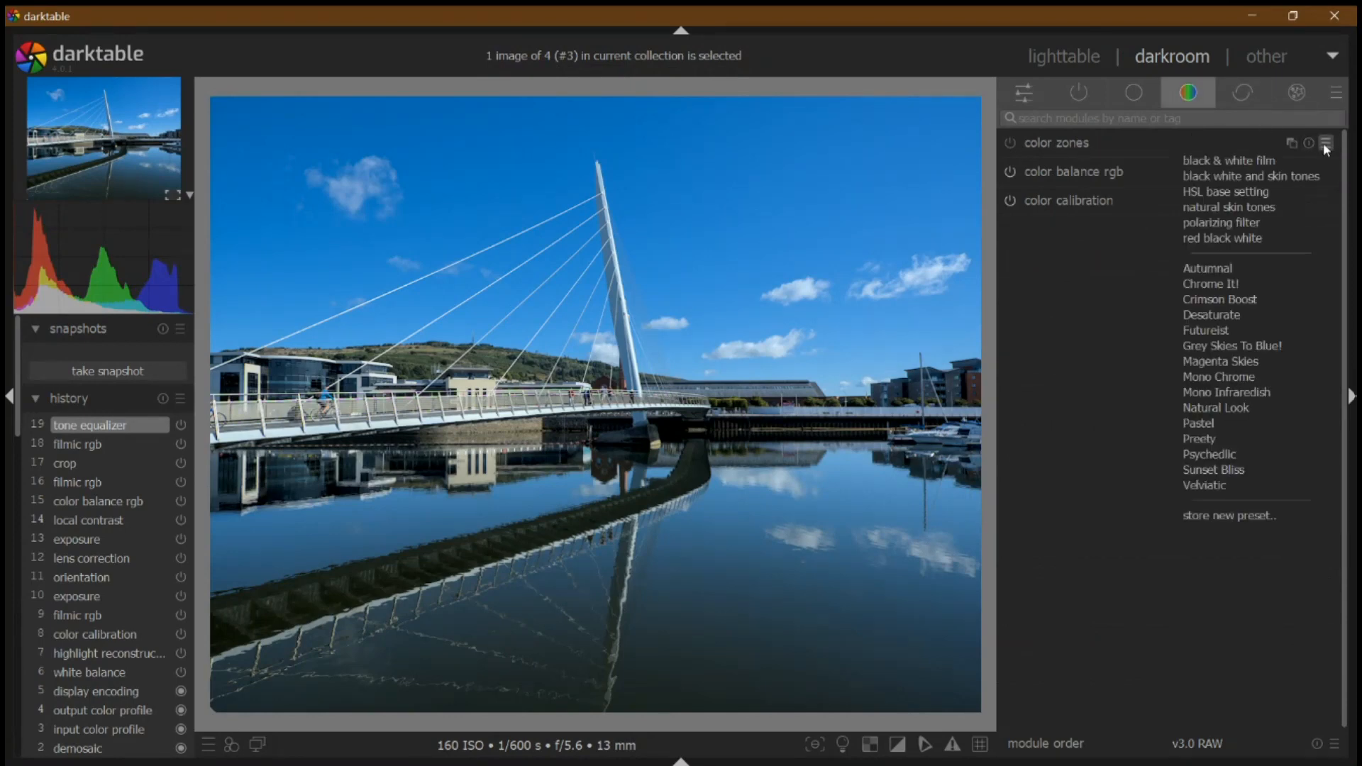
click(1248, 284)
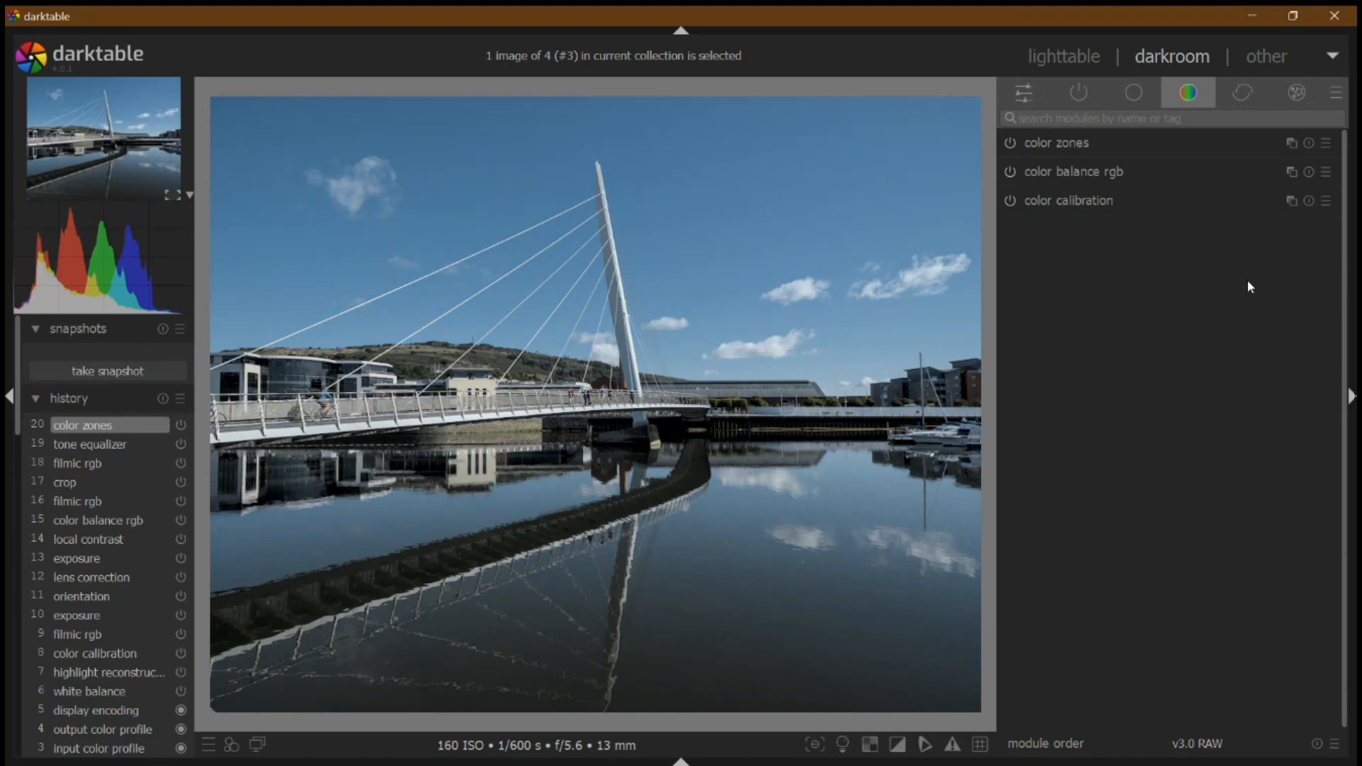
click(1327, 144)
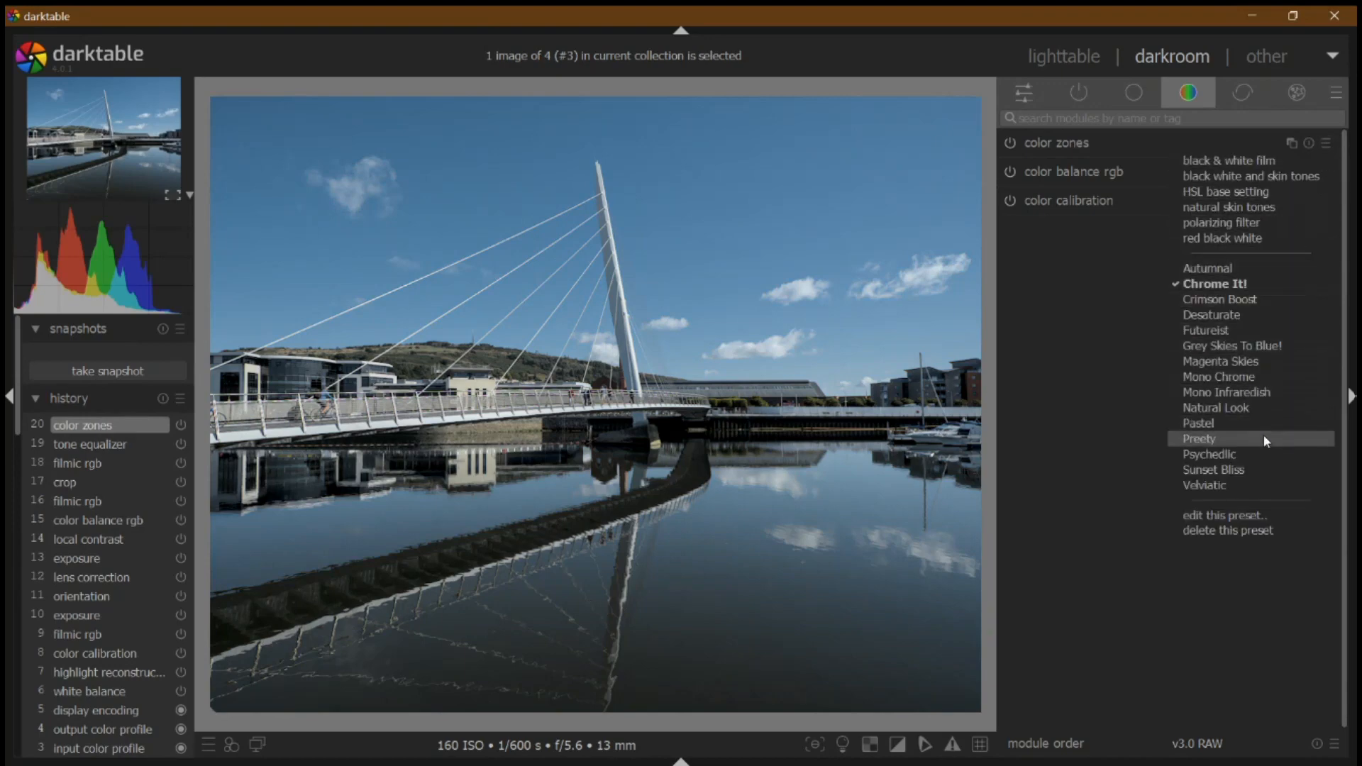
click(1254, 486)
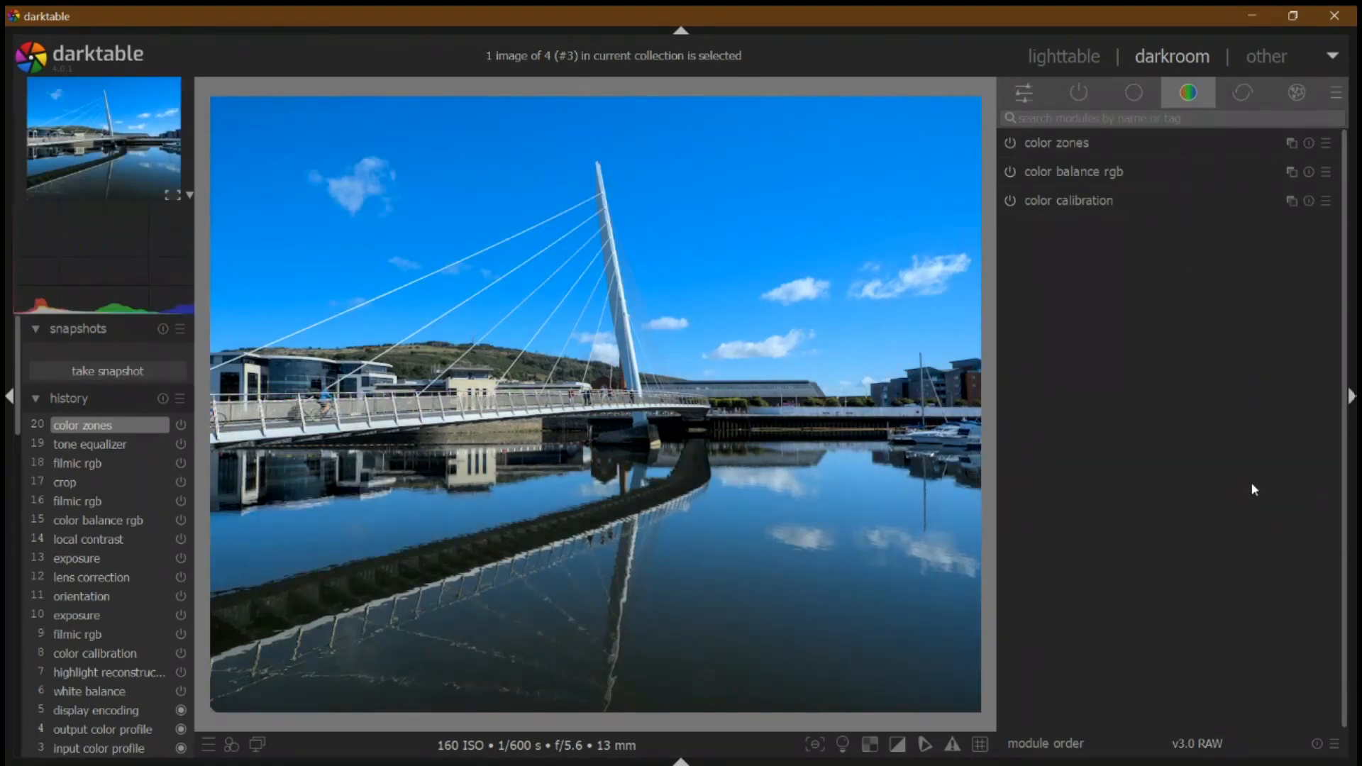
click(1326, 144)
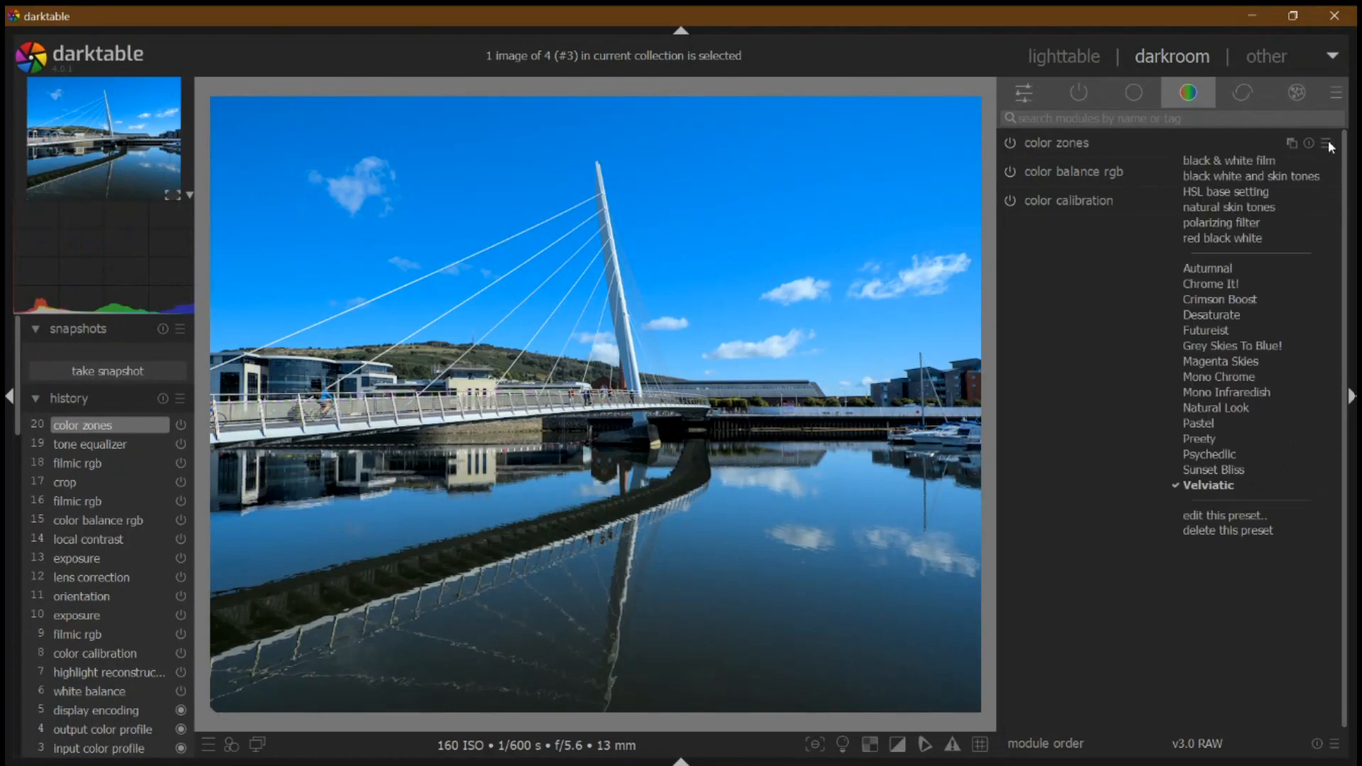
click(1230, 421)
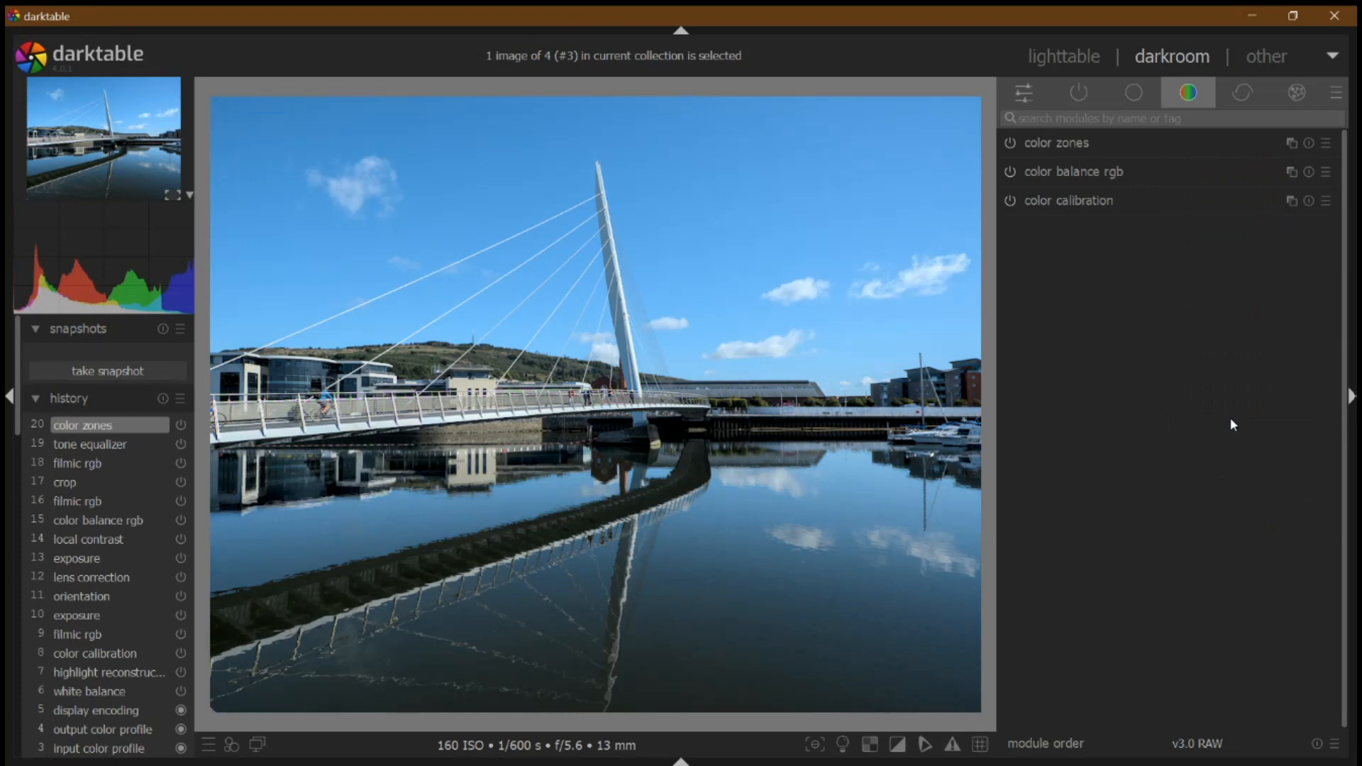
Apply the Futureist preset to color zones and set the bridge photo's exposure to +1.190 EV.
click(1327, 145)
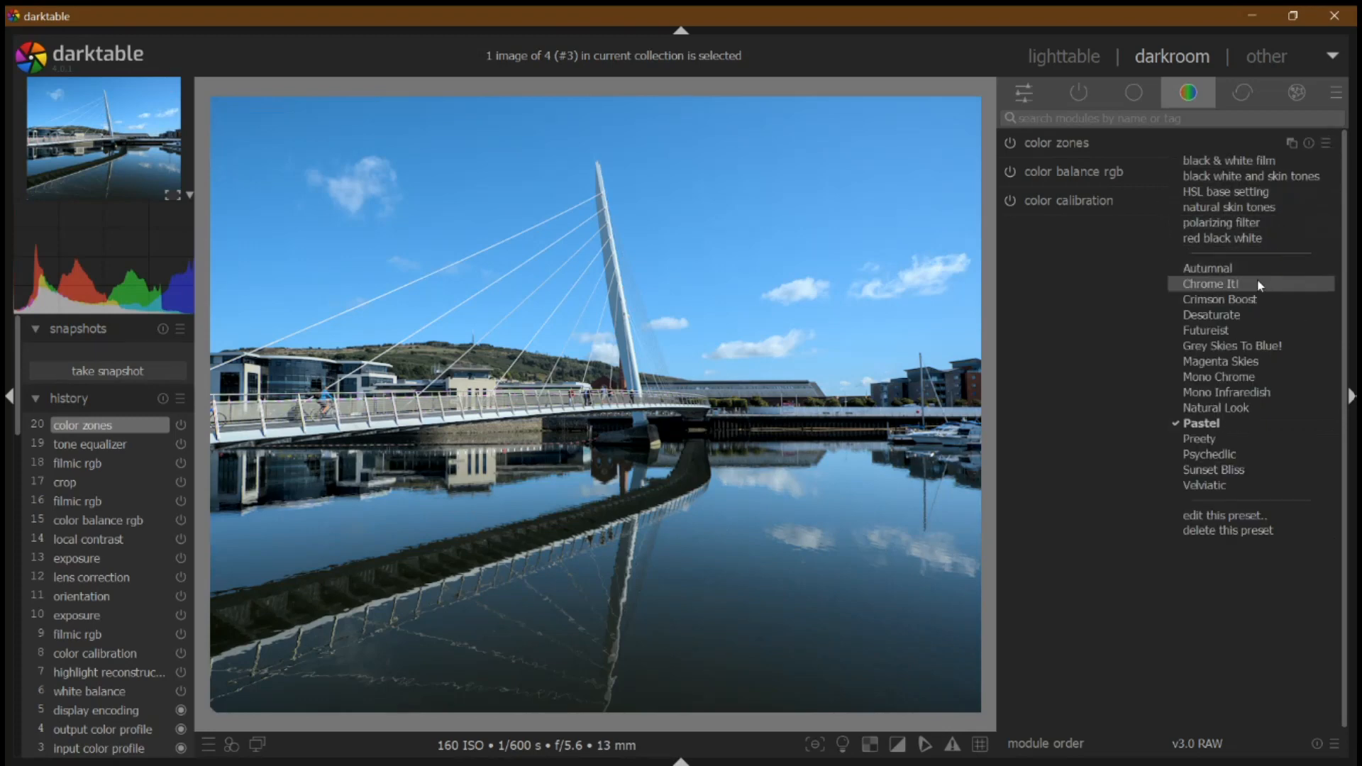
click(1241, 332)
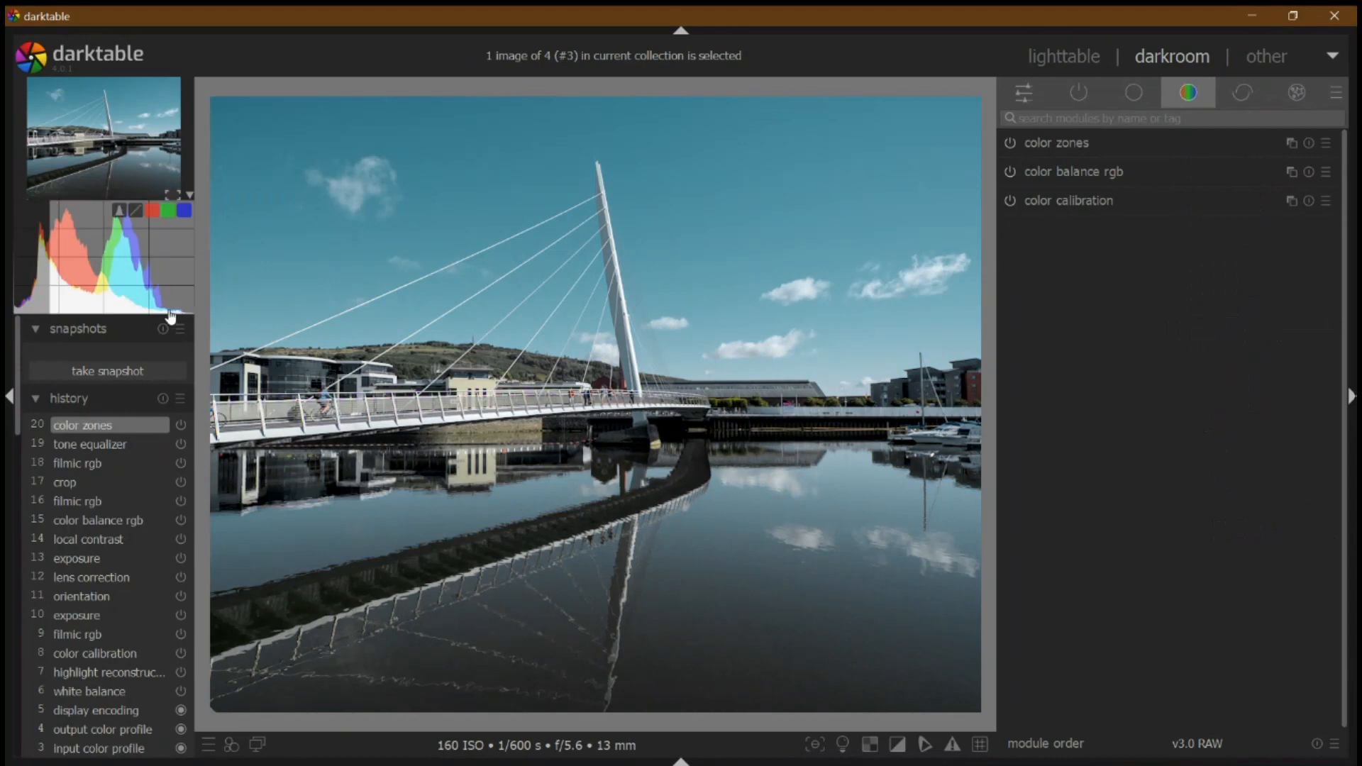
click(1026, 95)
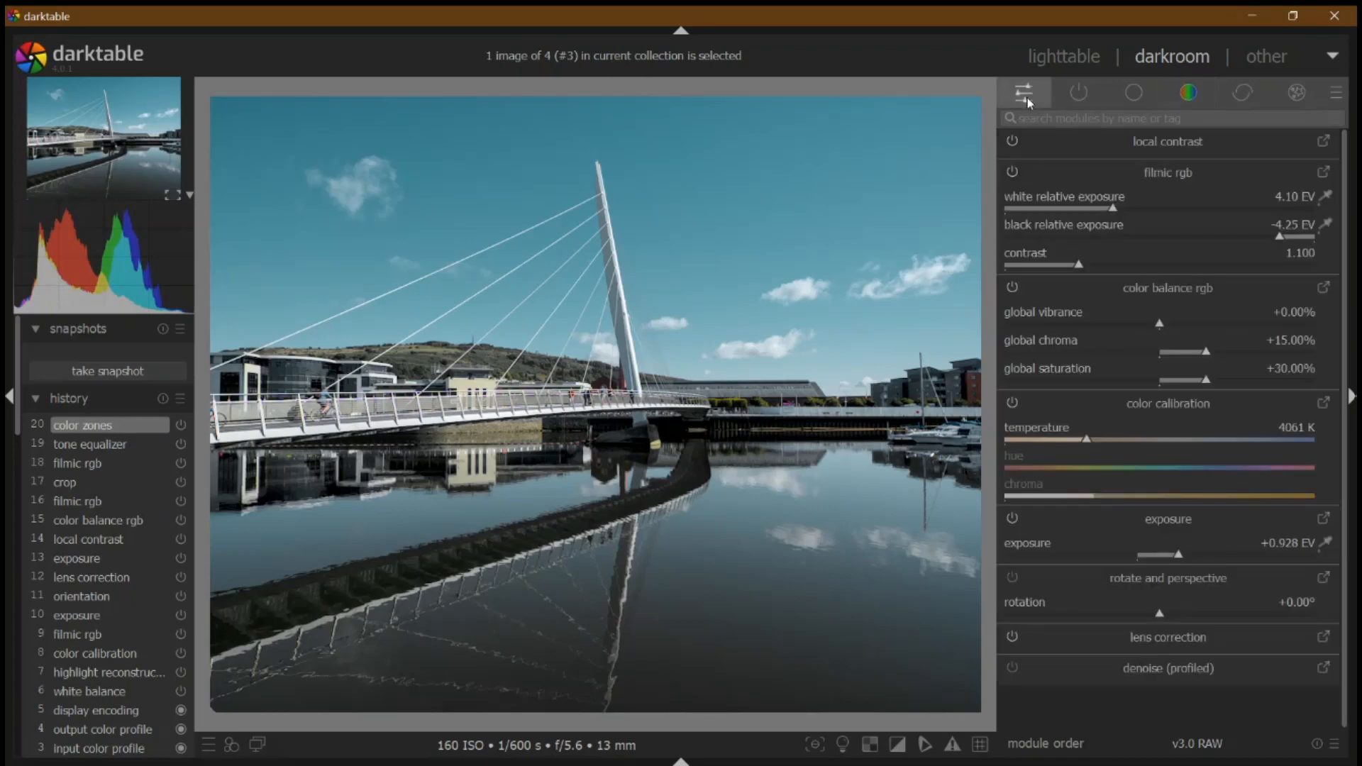
click(1181, 558)
click(1192, 560)
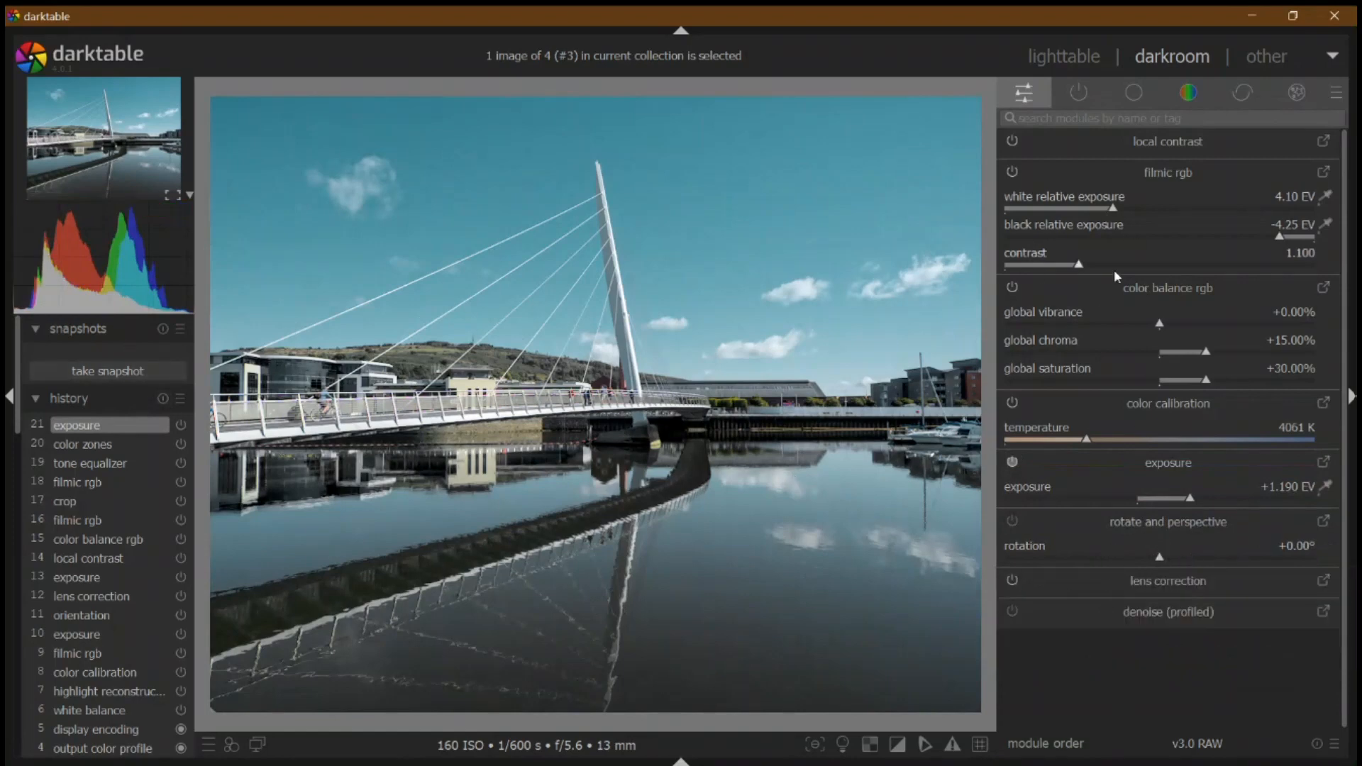
Take a snapshot of the edit, compare it in split view with the crop history state, and clear it to return to the latest exposure state.
click(103, 373)
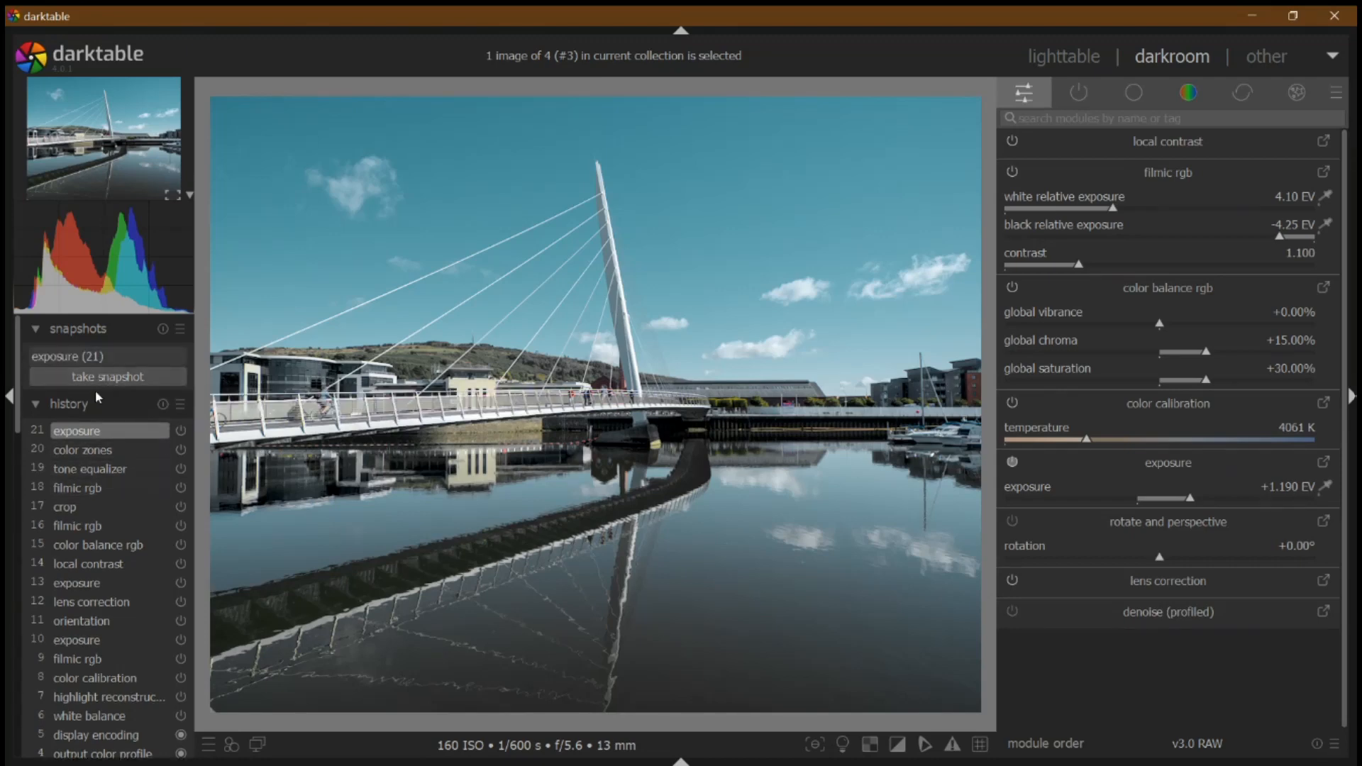
click(80, 508)
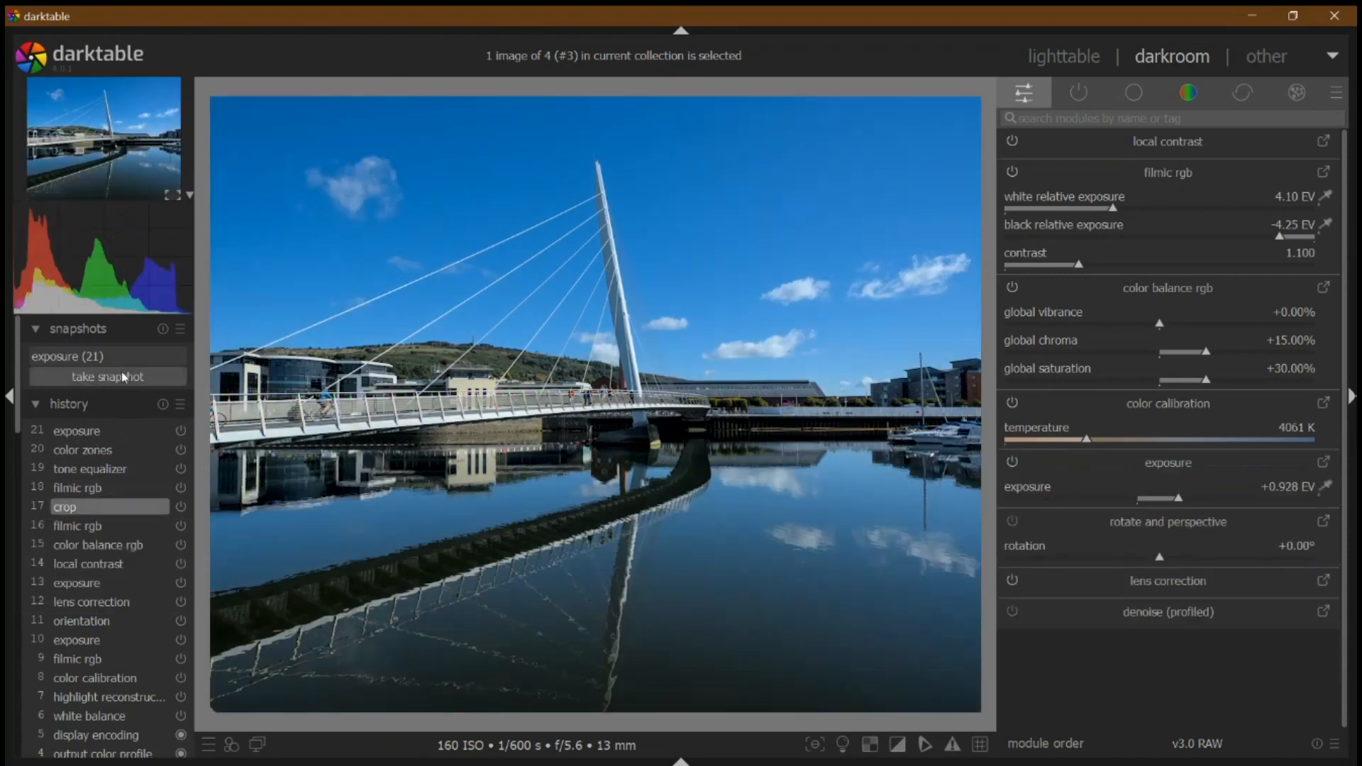
click(67, 356)
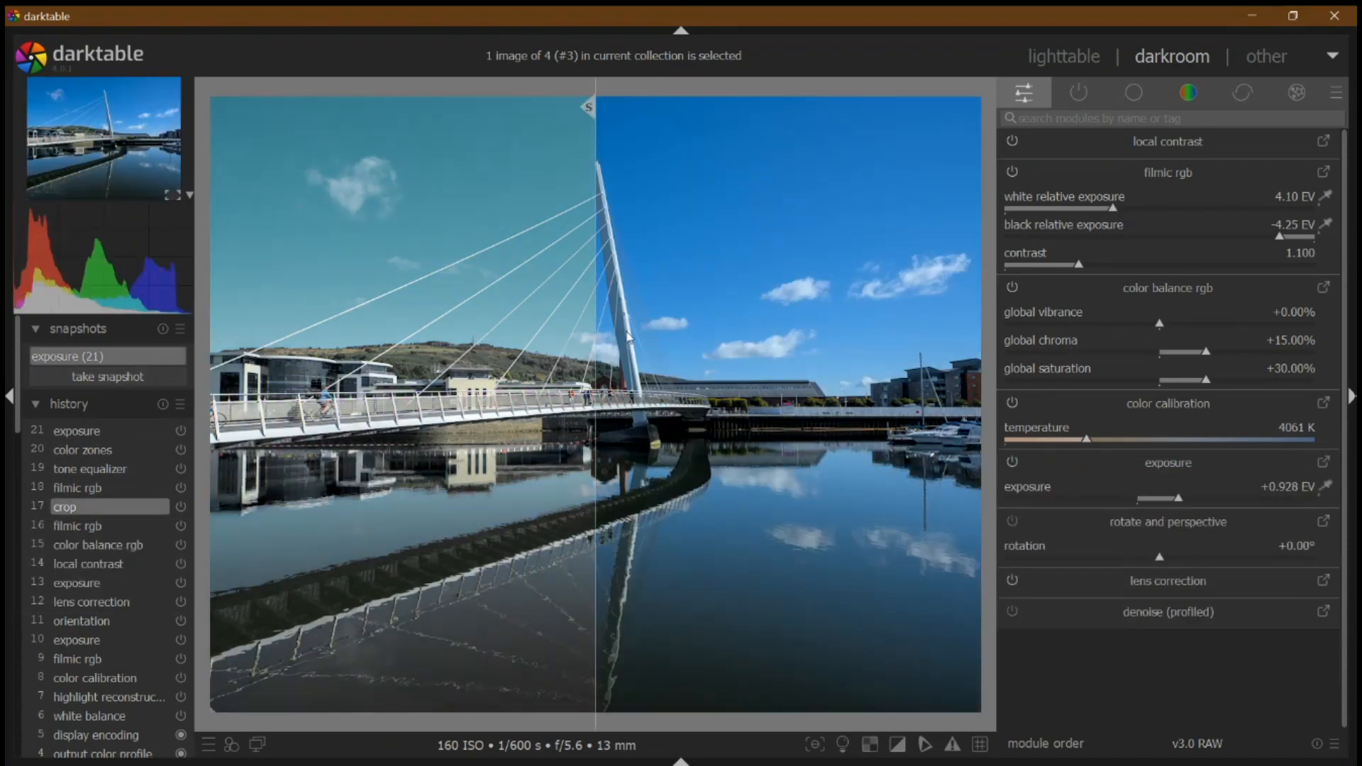
drag(766, 280, 626, 426)
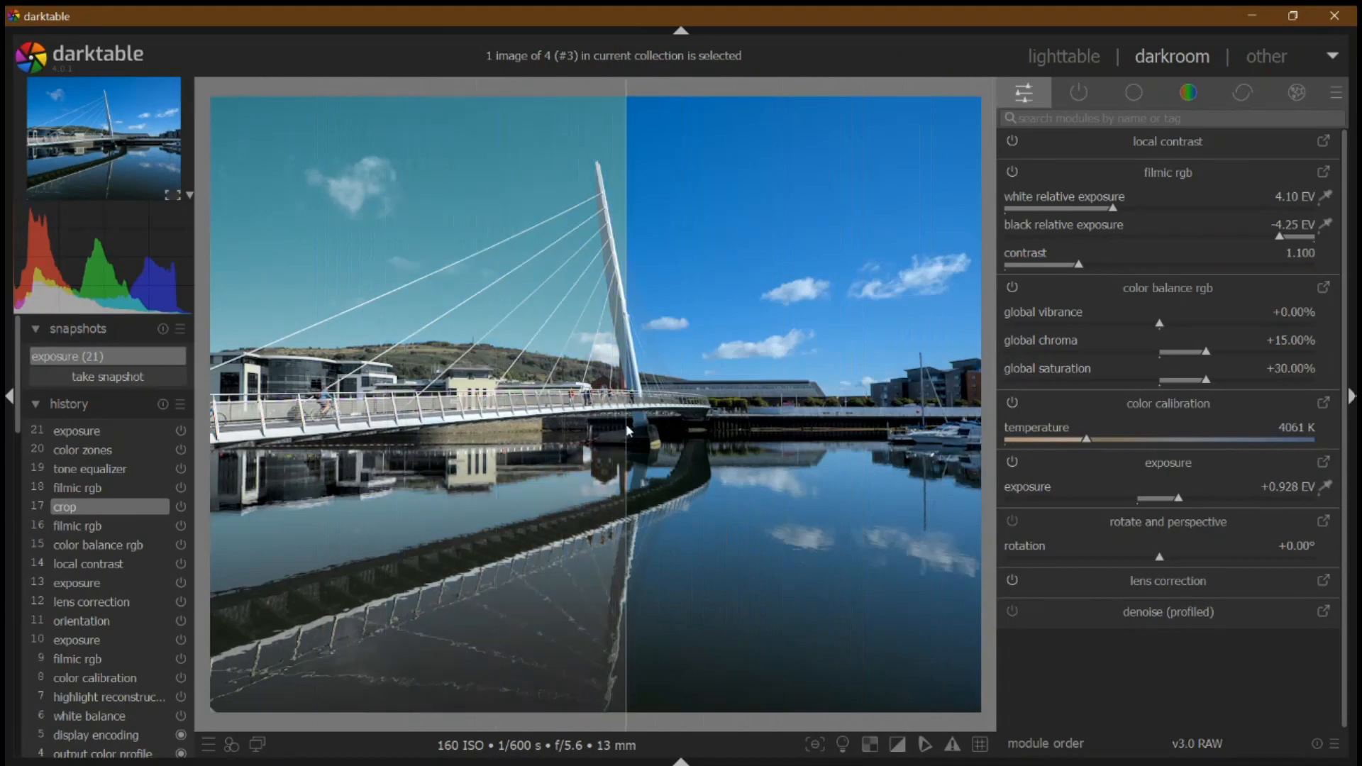
click(163, 329)
click(65, 431)
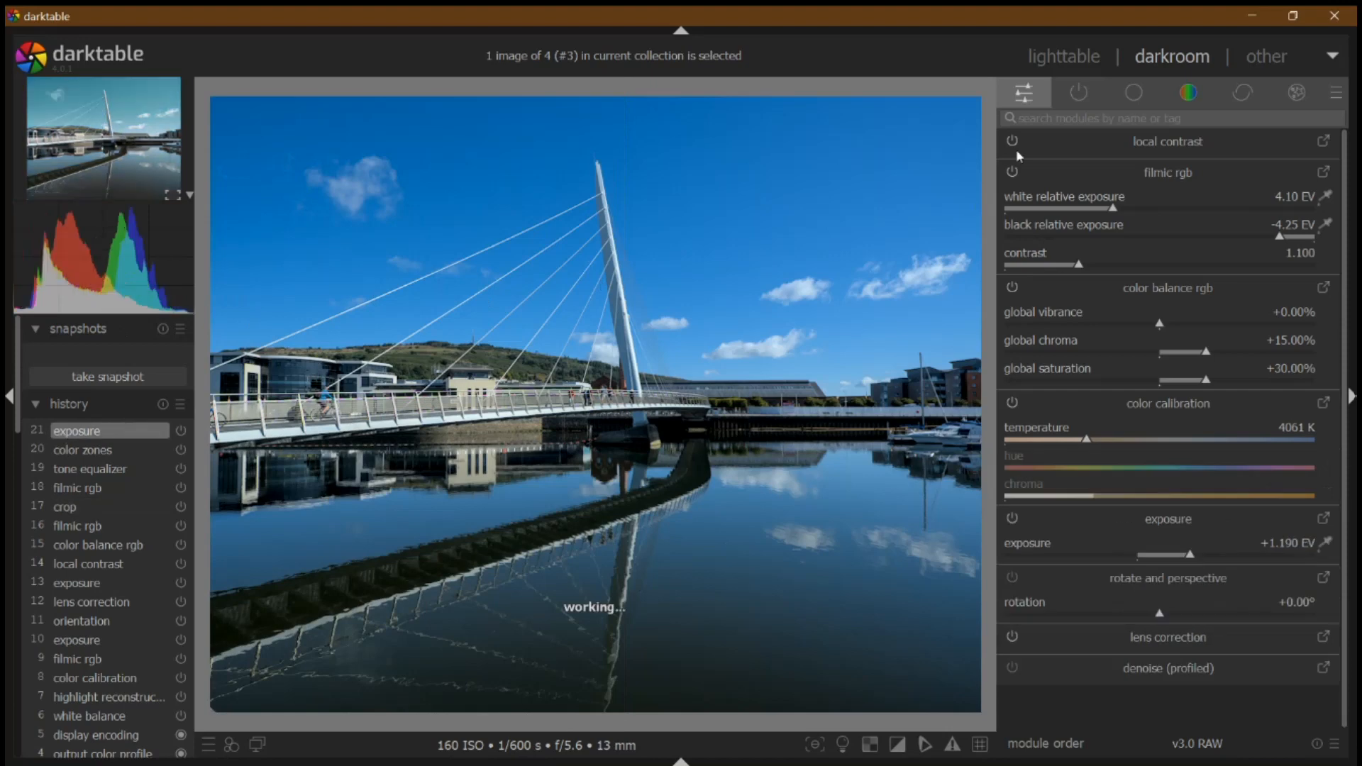
Return to the lighttable and open the flower photo PA080051.ORF in the darkroom.
click(1095, 63)
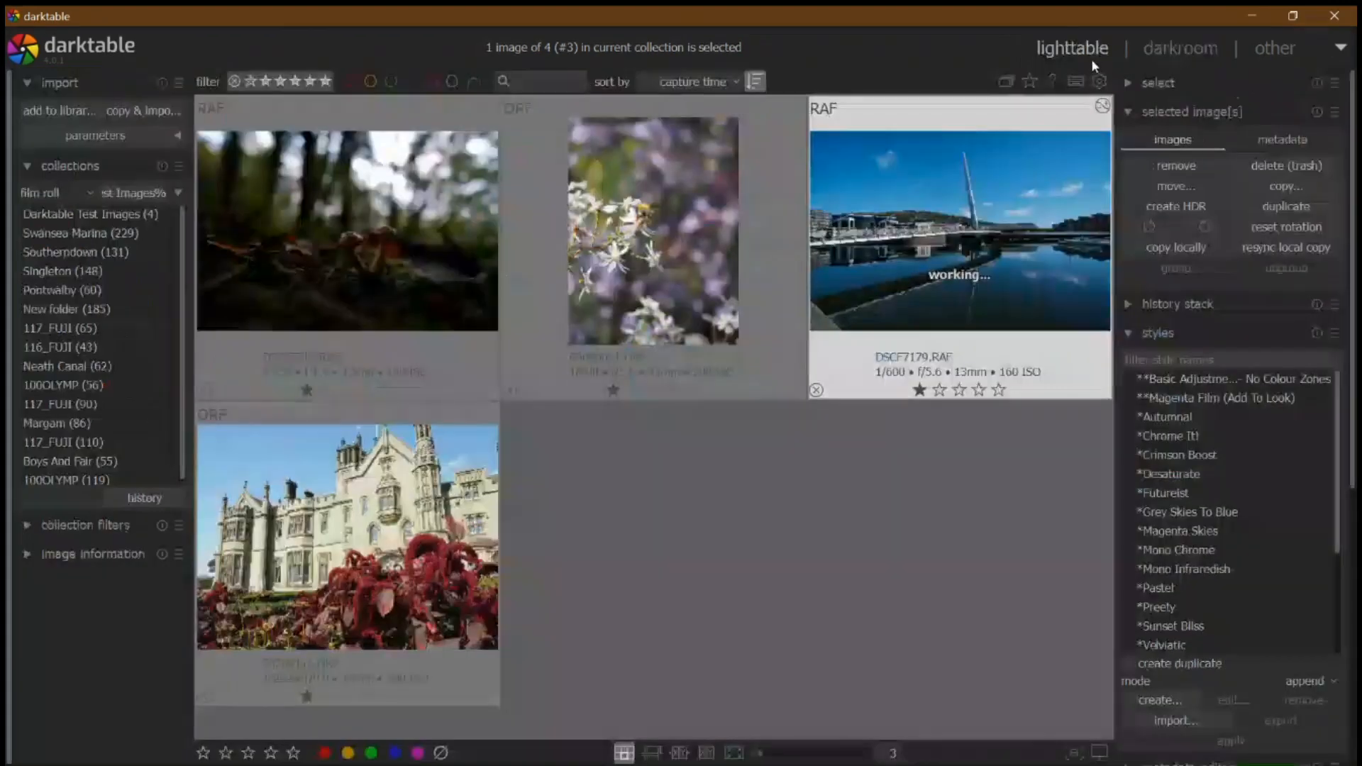
click(655, 291)
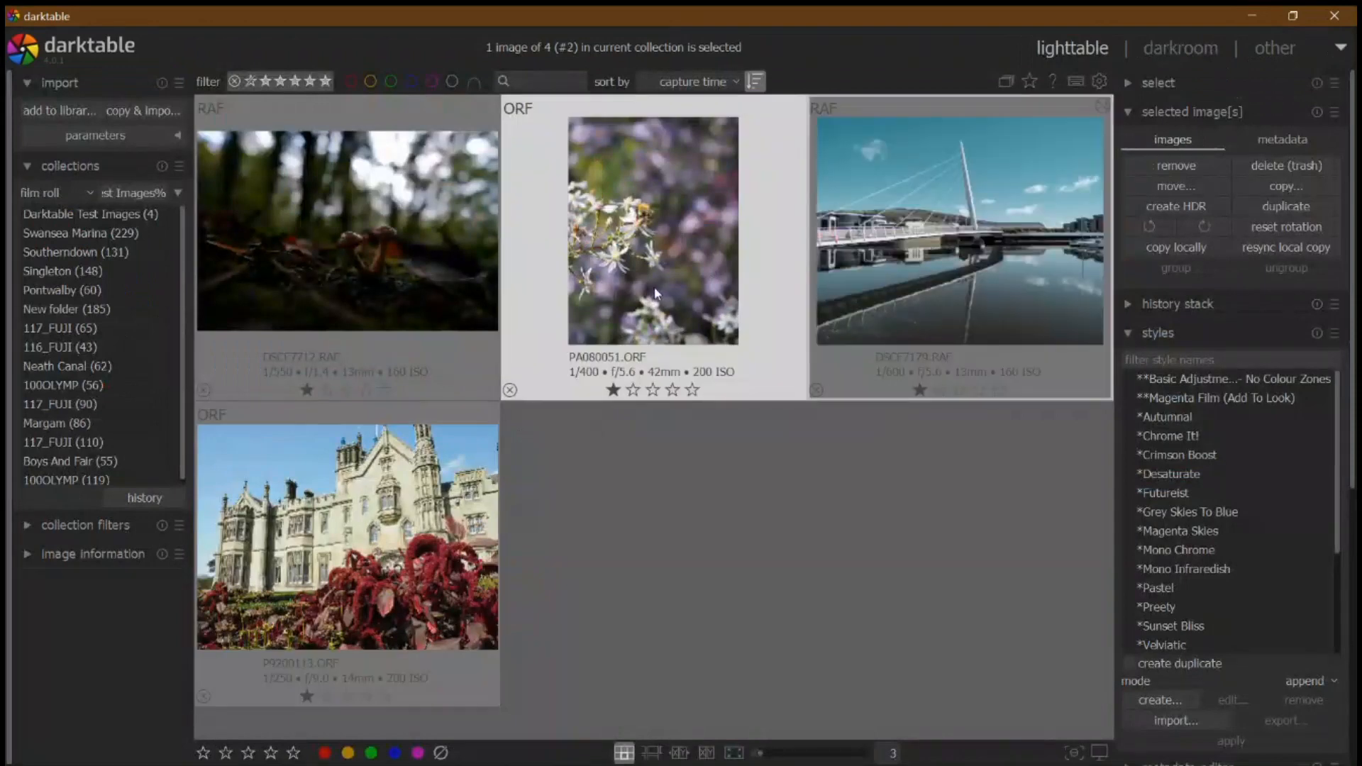
double_click(654, 287)
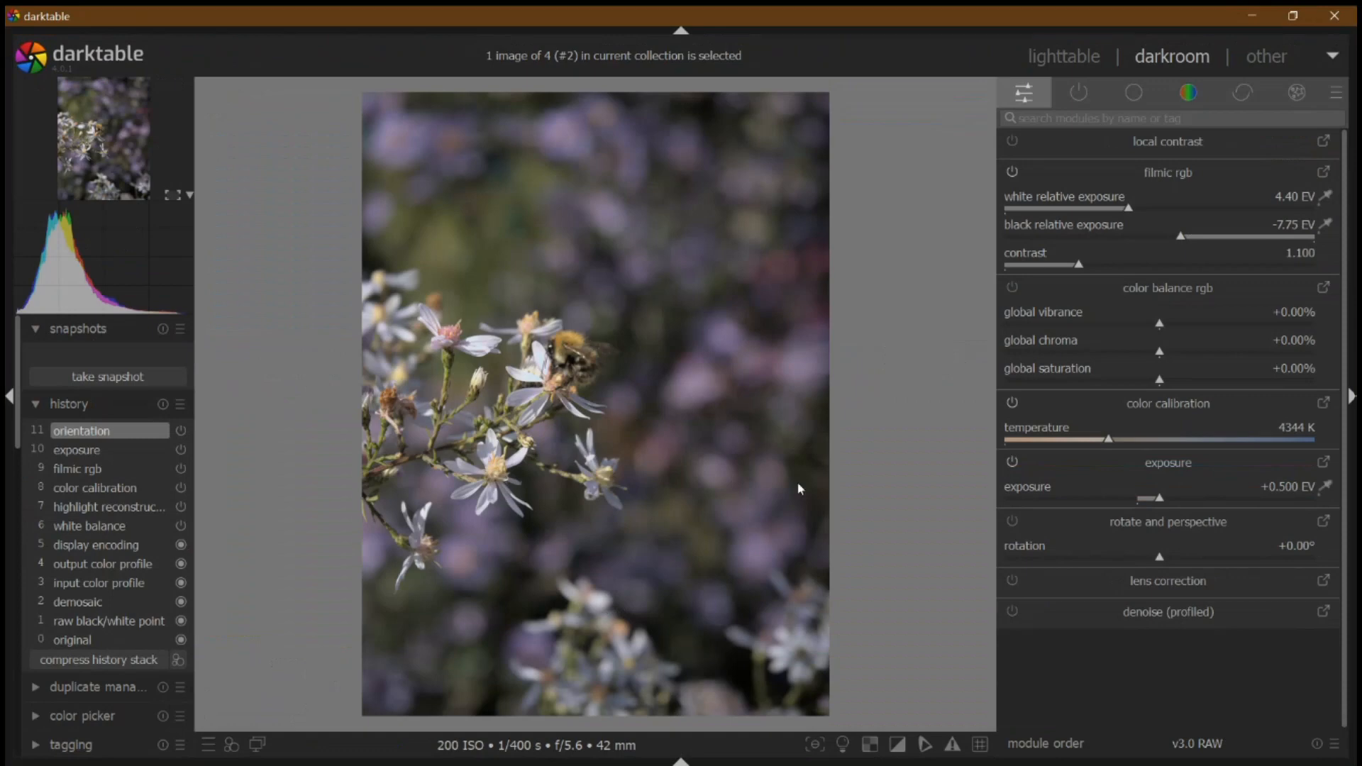
Turn on lens correction and auto-set the exposure to +1.337 EV by sampling the whole flower photo.
click(1013, 581)
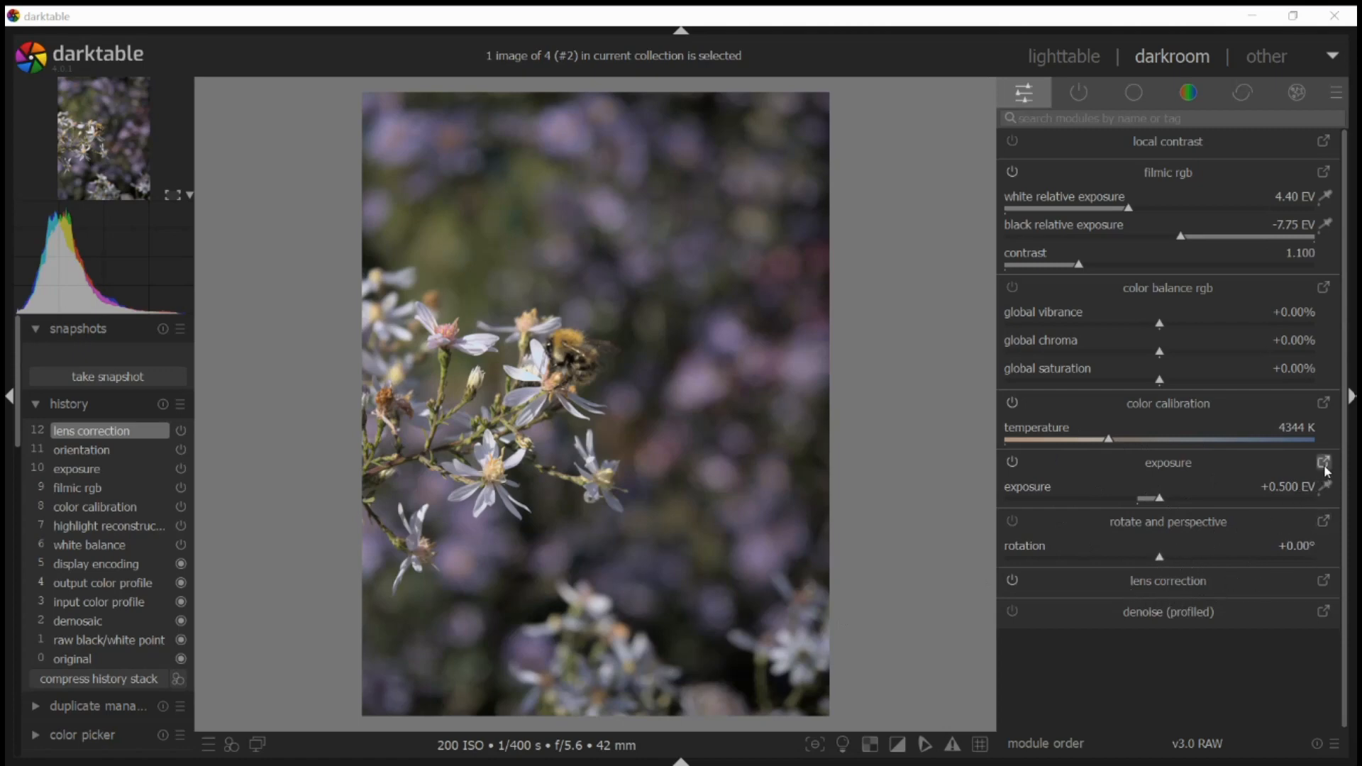
click(1327, 488)
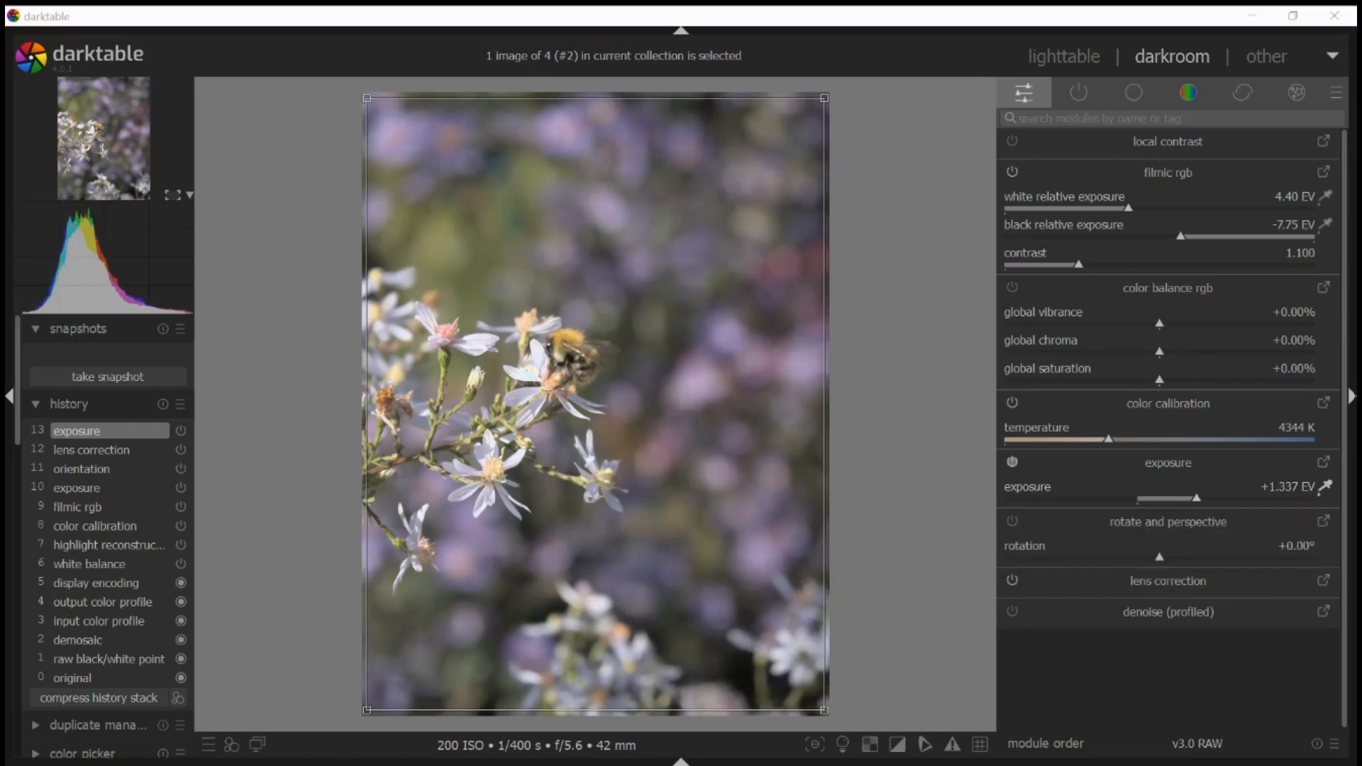
Apply the style **Basic Adjustments - No Colour Zones and auto-sample filmic rgb's relative exposures to black -3.51 EV and white 4.04 EV.
click(231, 744)
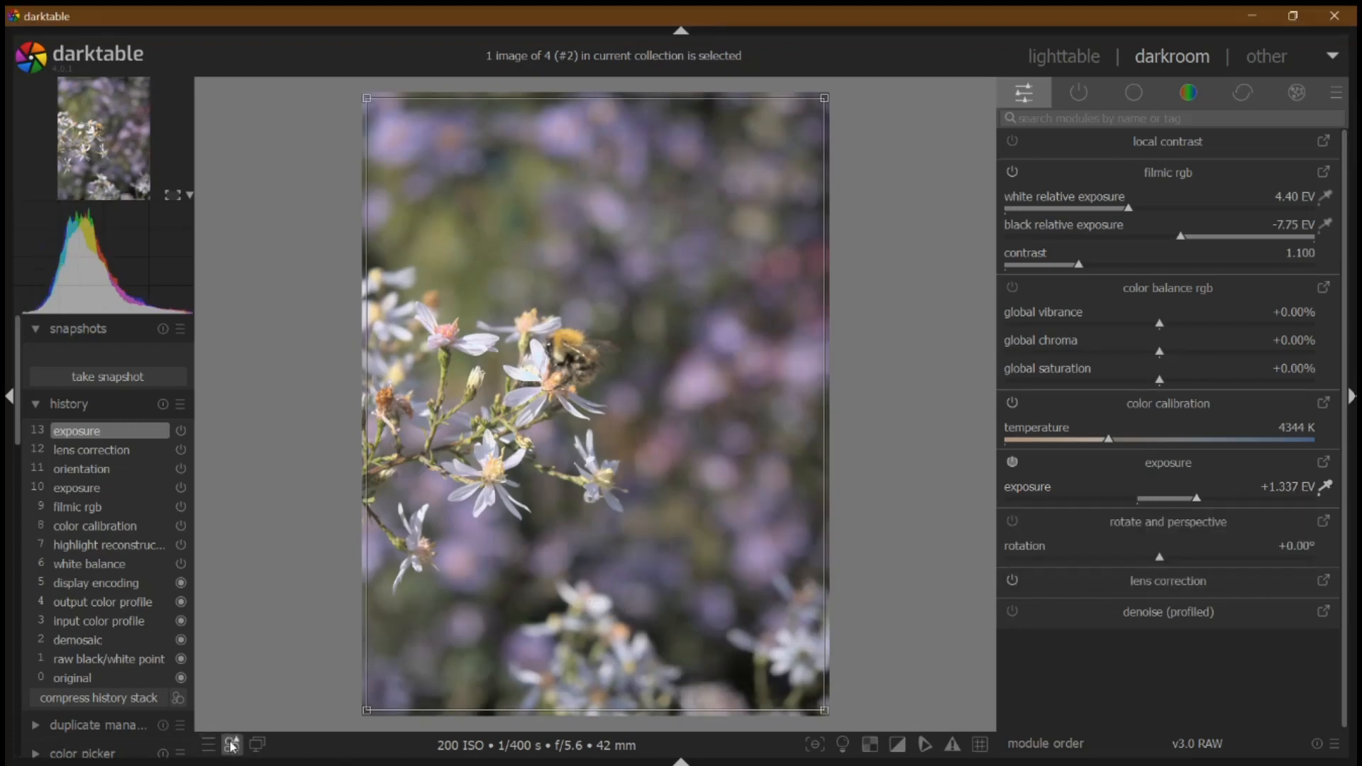
click(332, 399)
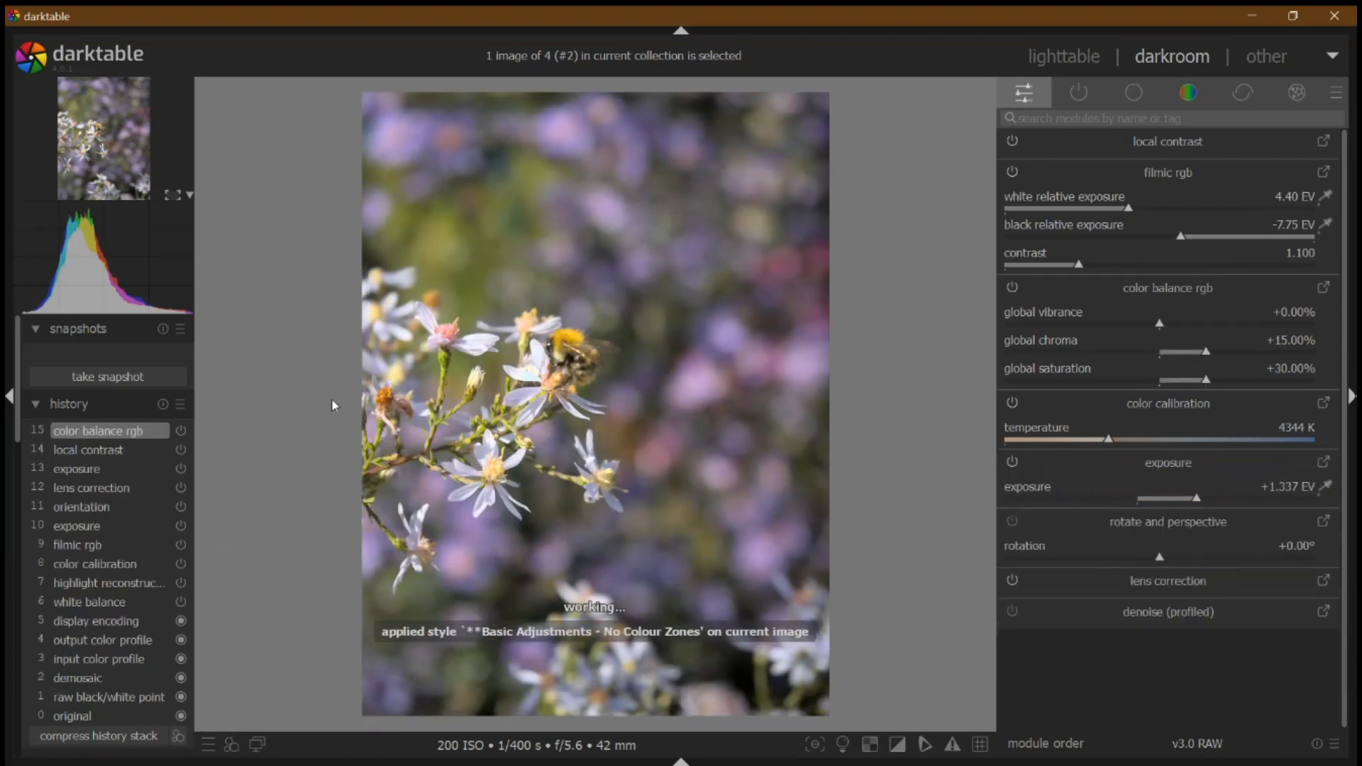
click(1326, 226)
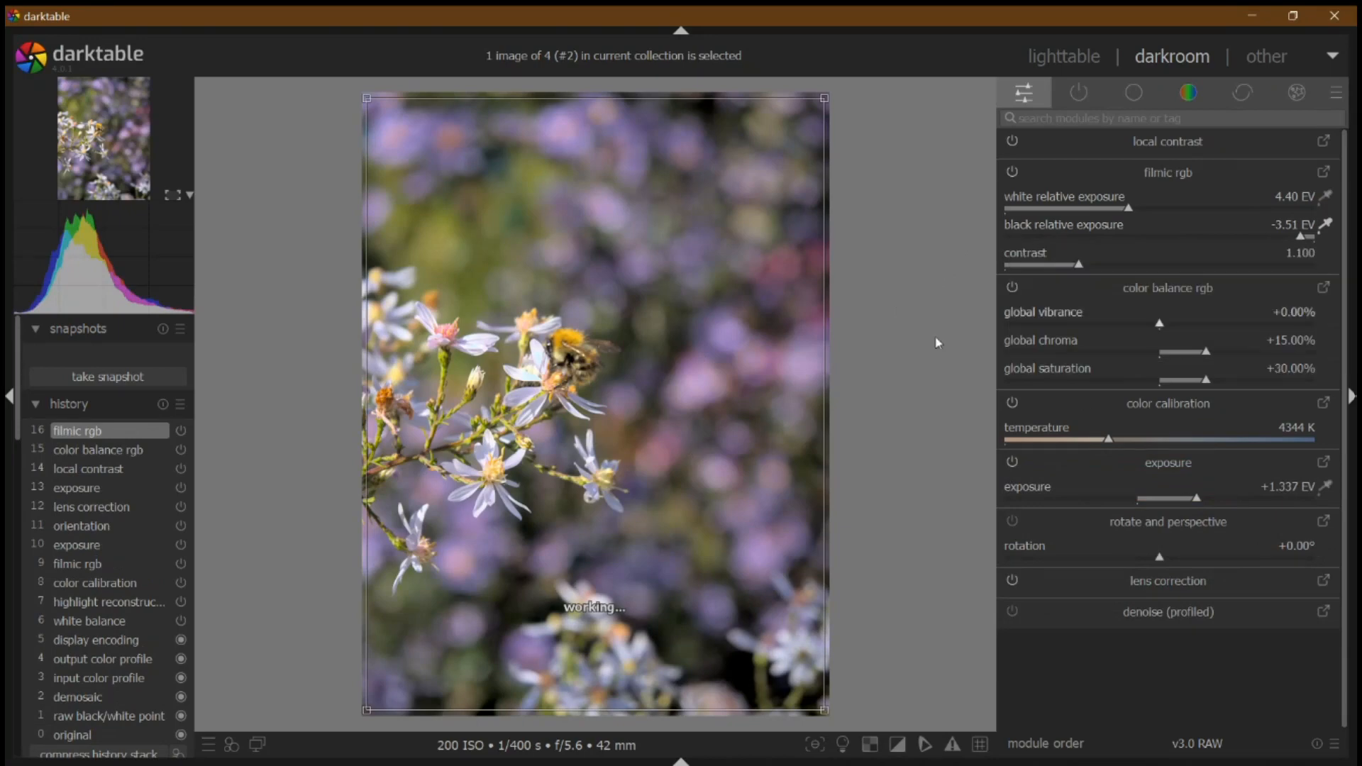
click(1327, 198)
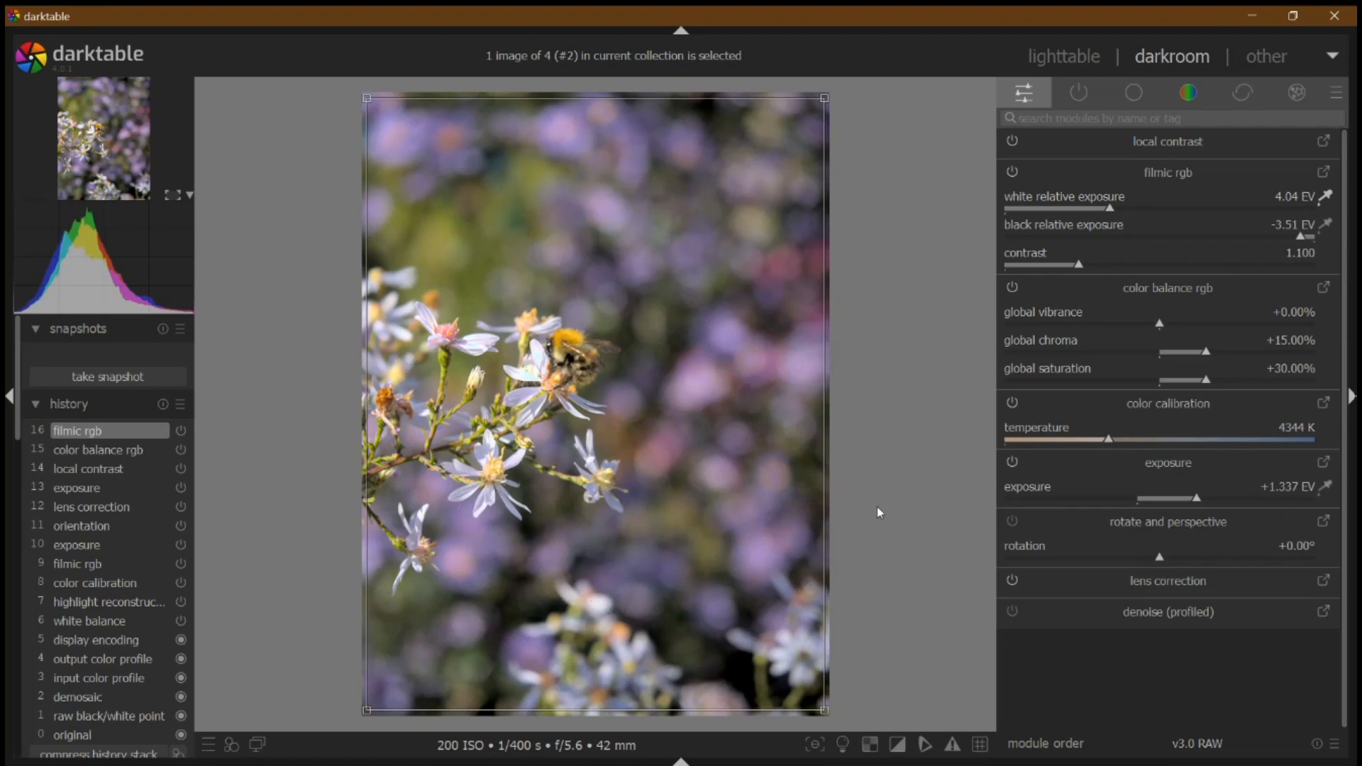
Try the Velviatic preset of color zones on the flower photo.
click(1194, 94)
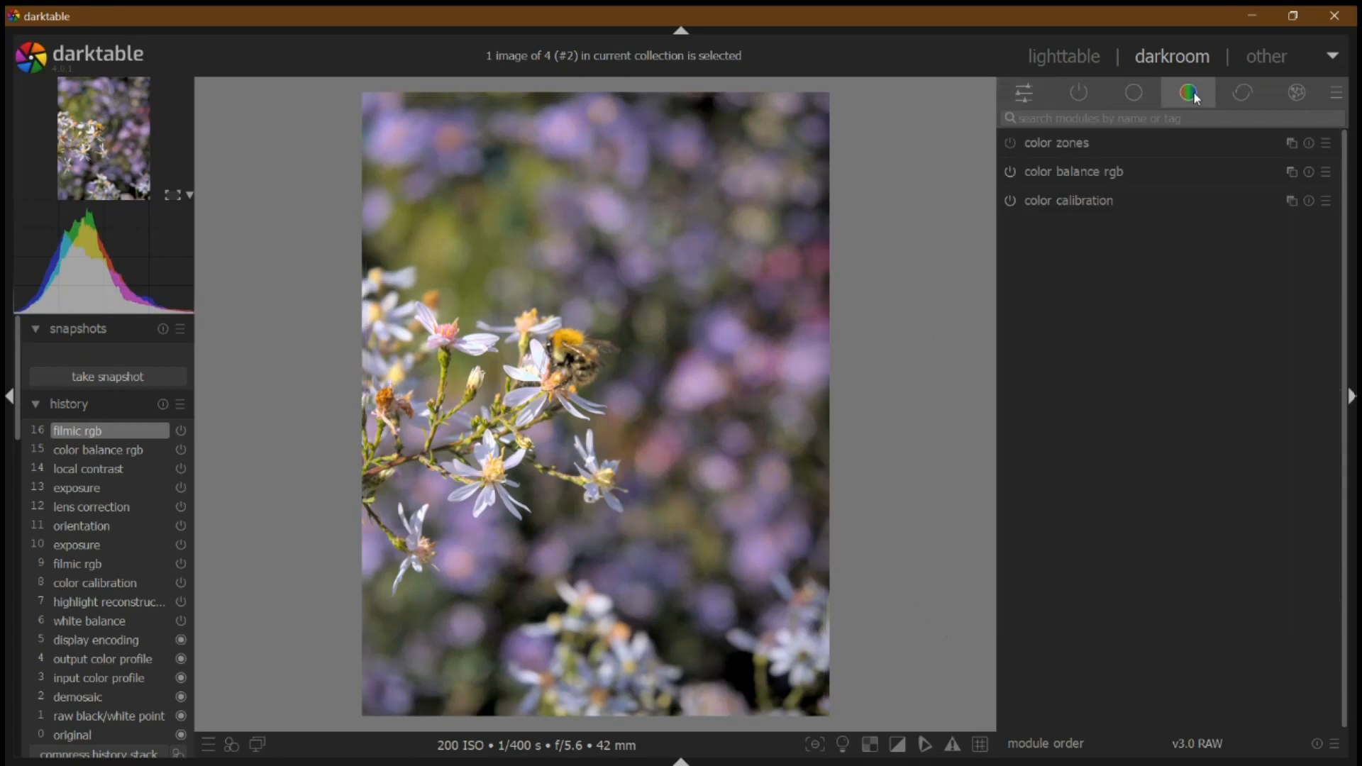
click(1326, 145)
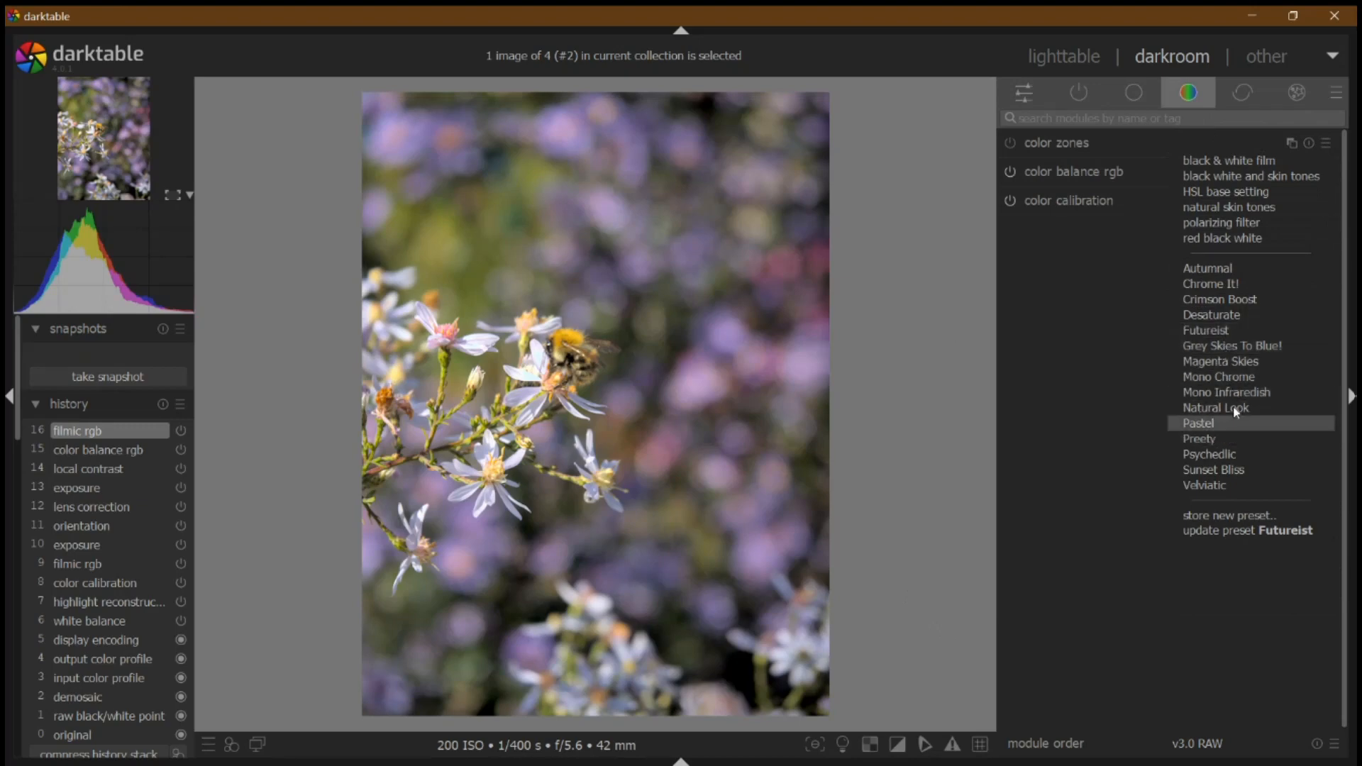
click(1226, 486)
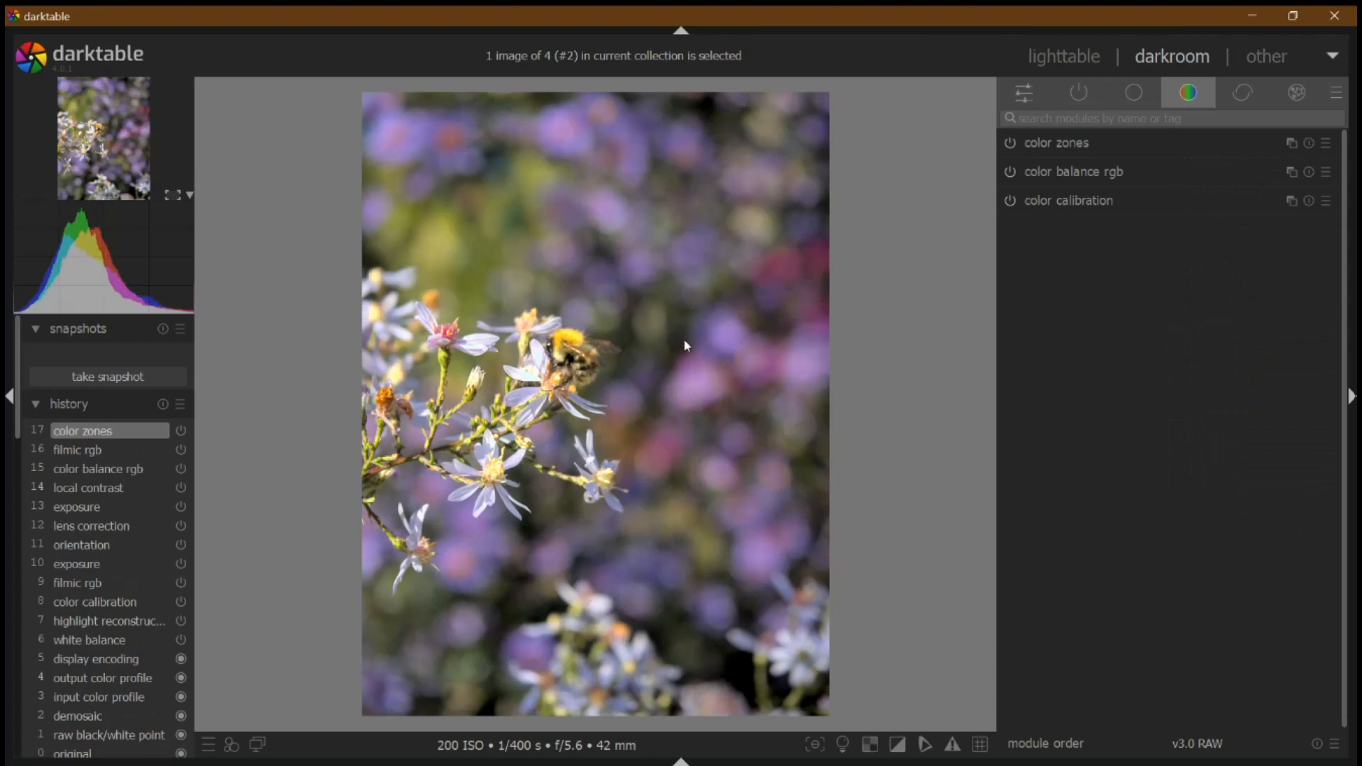
Apply the Natural Look preset to color zones on the flower photo.
click(1326, 144)
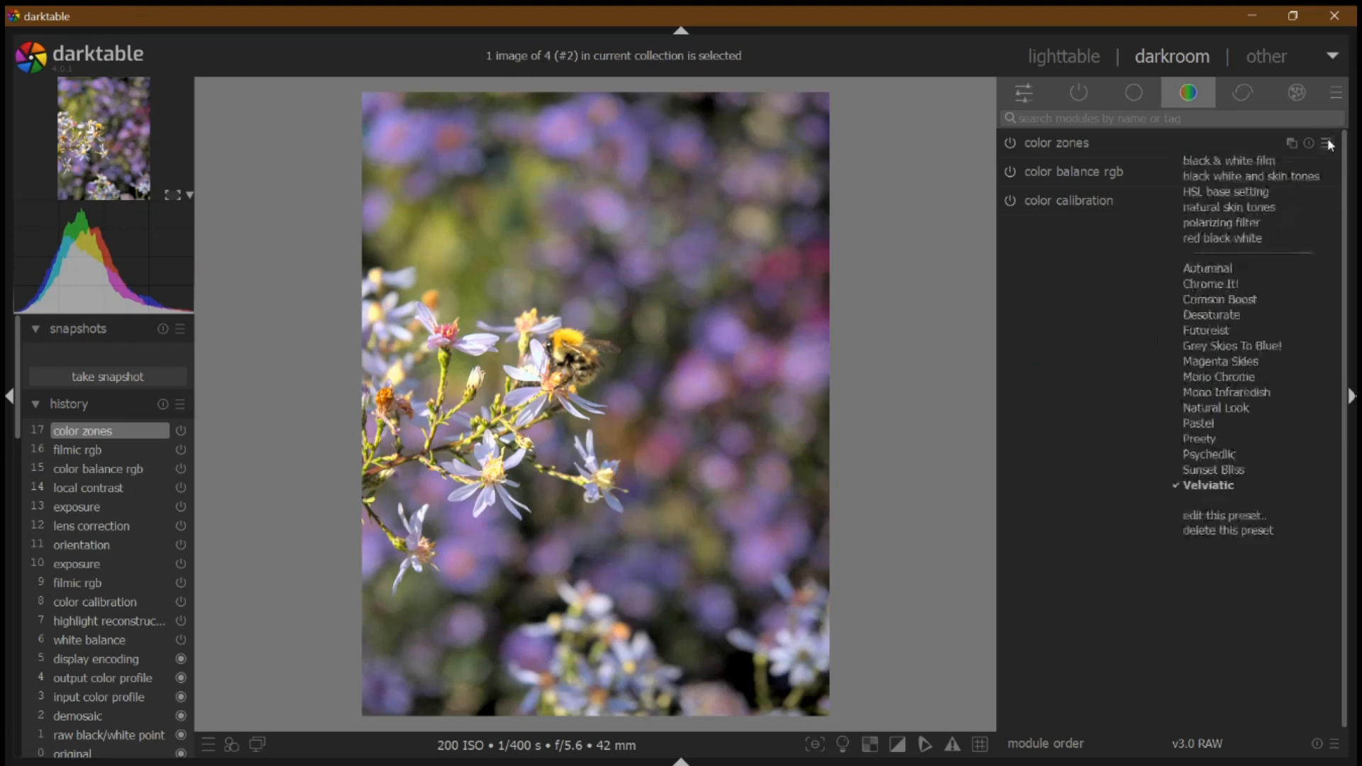
click(1256, 410)
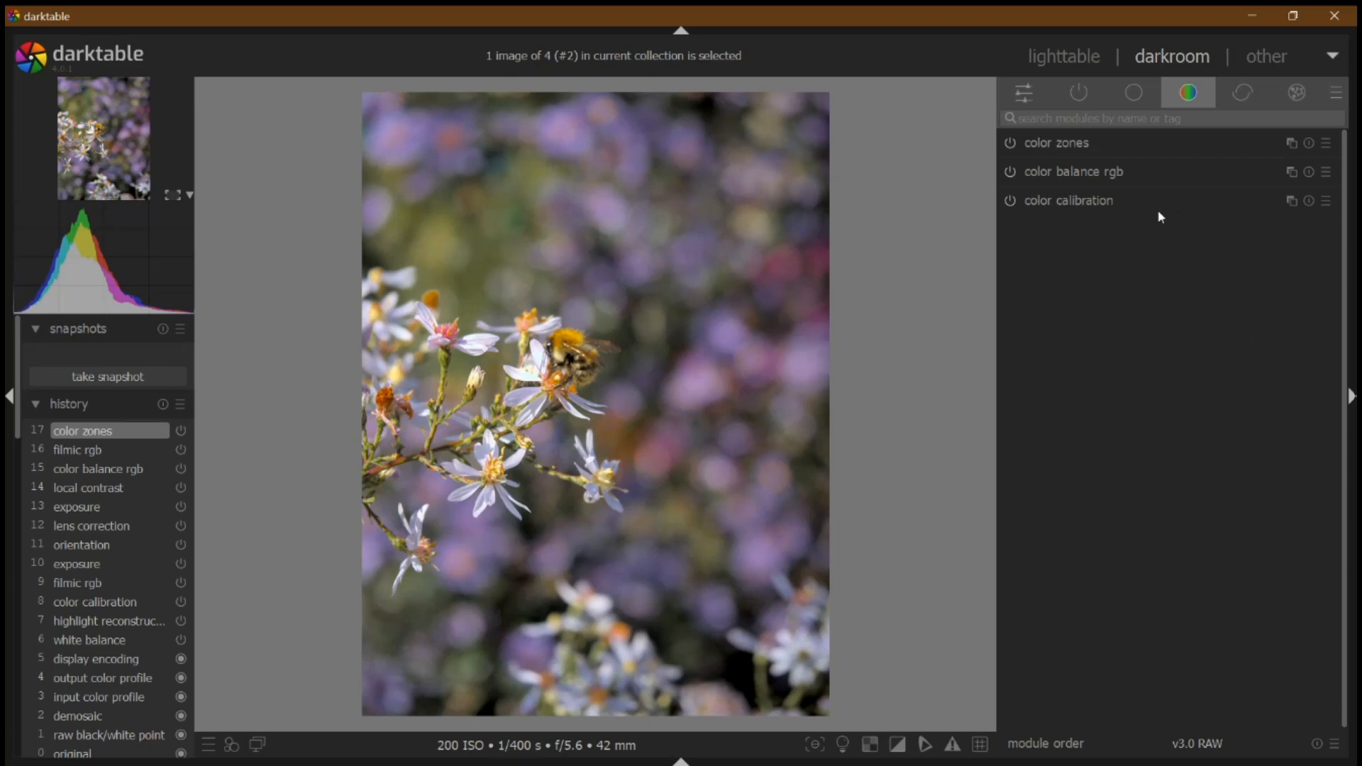
Crop the flower photo at the 5:4 aspect to a smaller frame around the bee and the white flowers.
click(1139, 92)
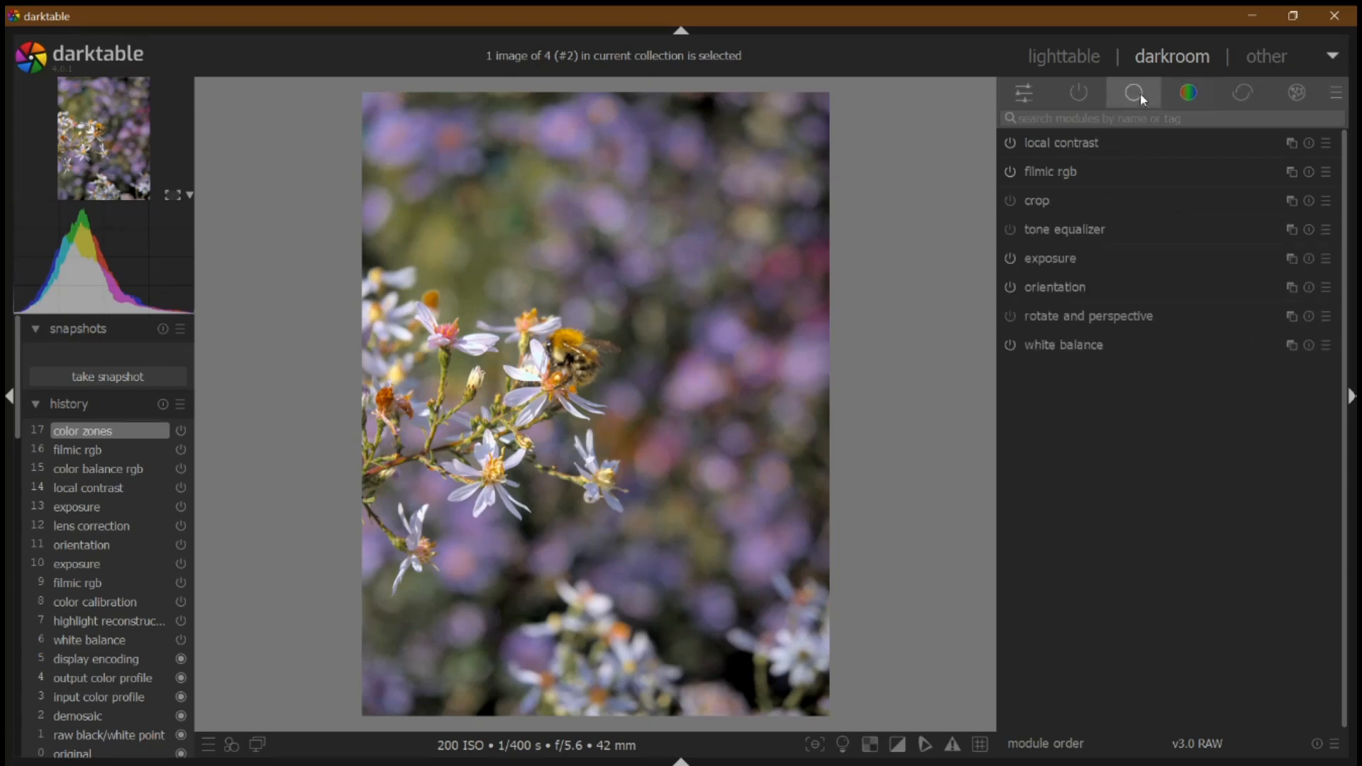
click(1080, 206)
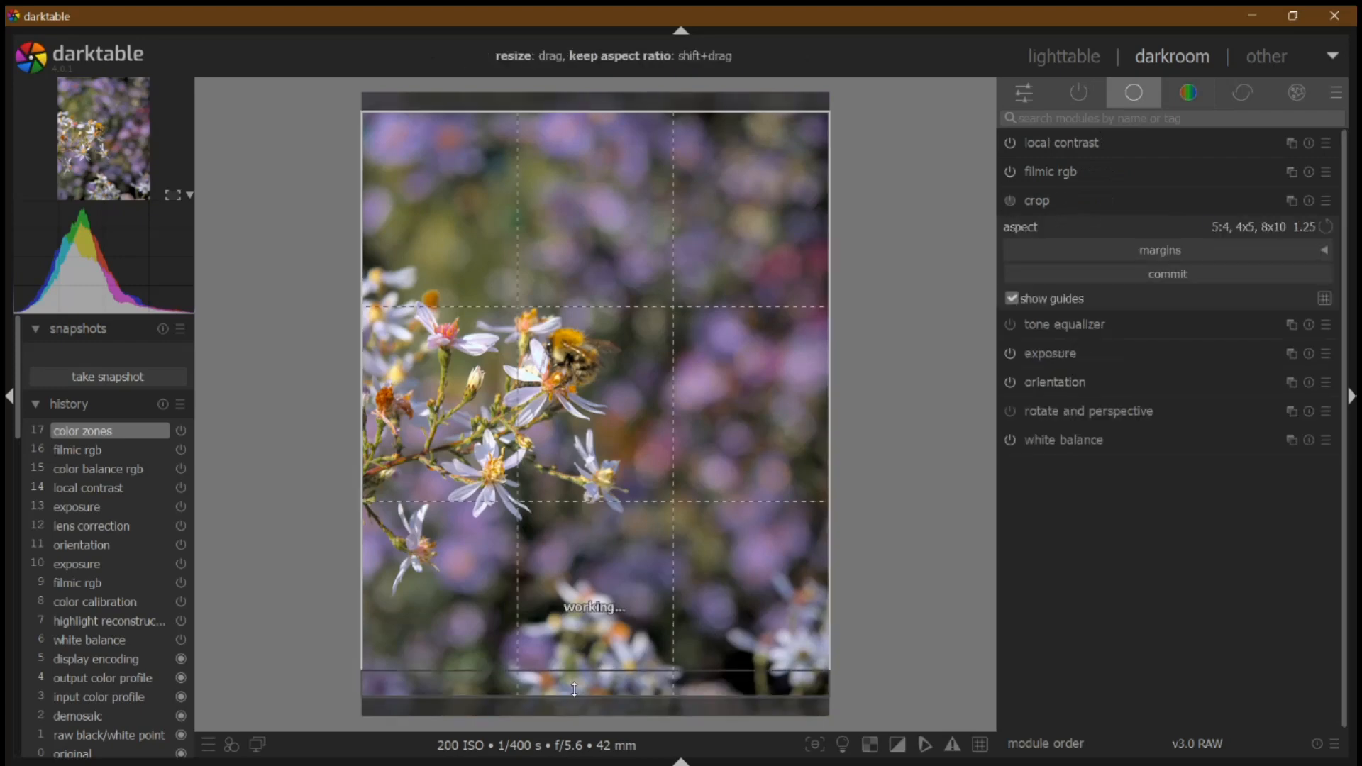
drag(581, 684, 581, 578)
drag(674, 396, 627, 491)
drag(719, 221, 670, 273)
drag(594, 464, 595, 427)
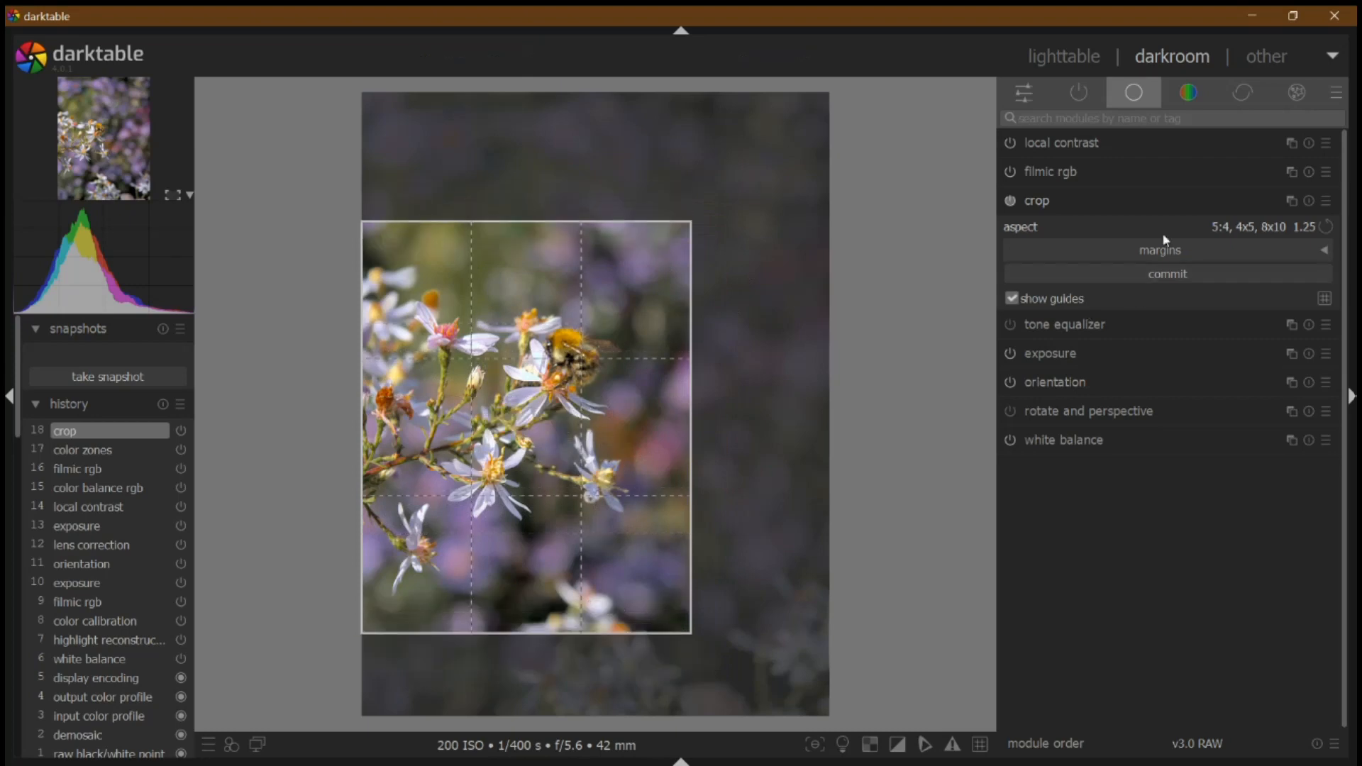
click(1170, 208)
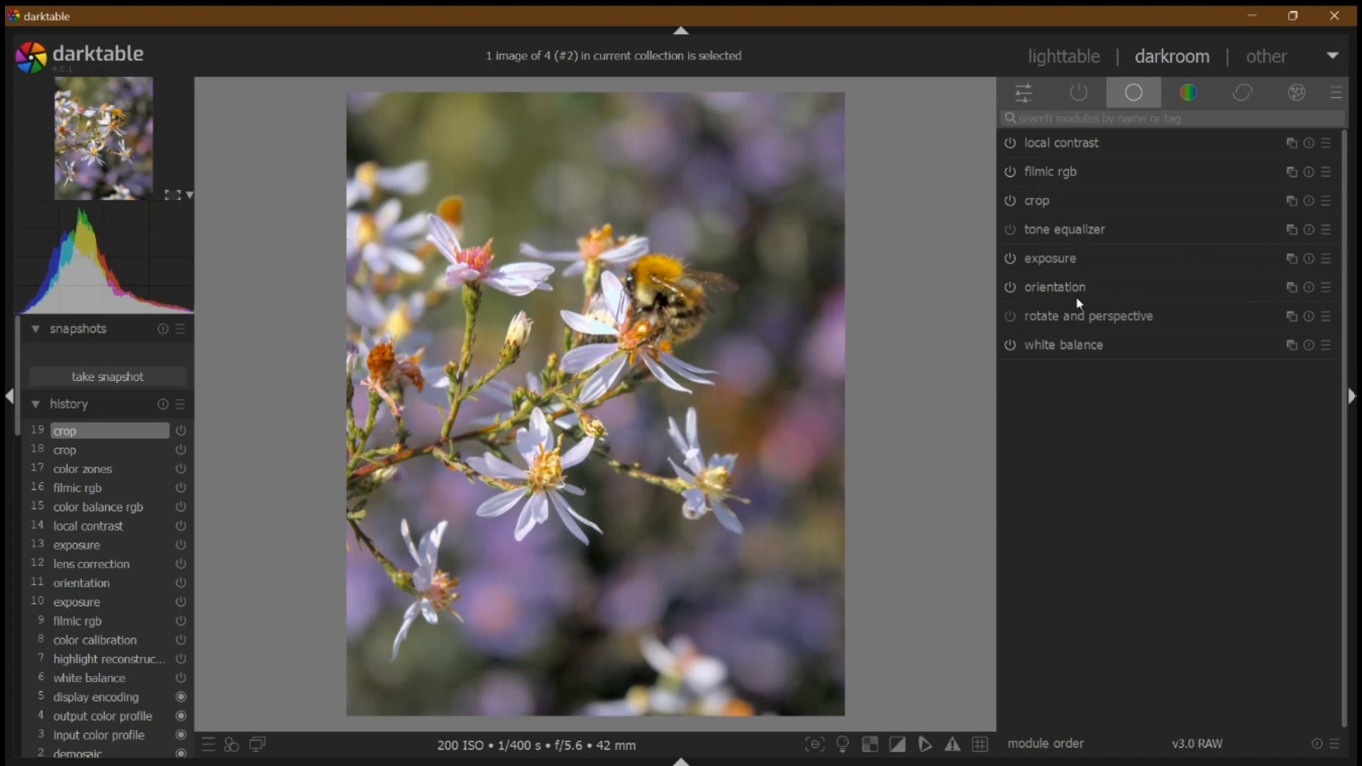
Apply the Super Sharpen preset of the sharpen module to the flower photo.
click(1248, 91)
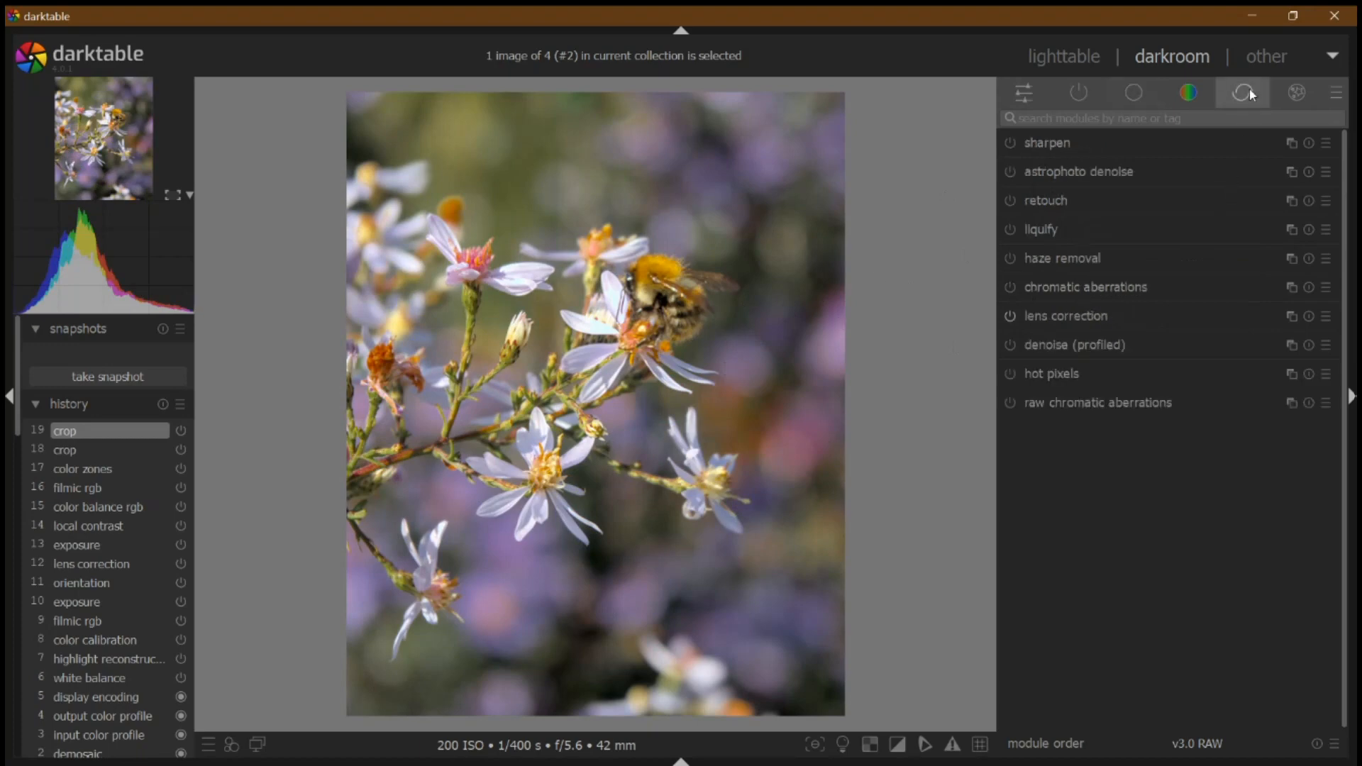
click(1326, 143)
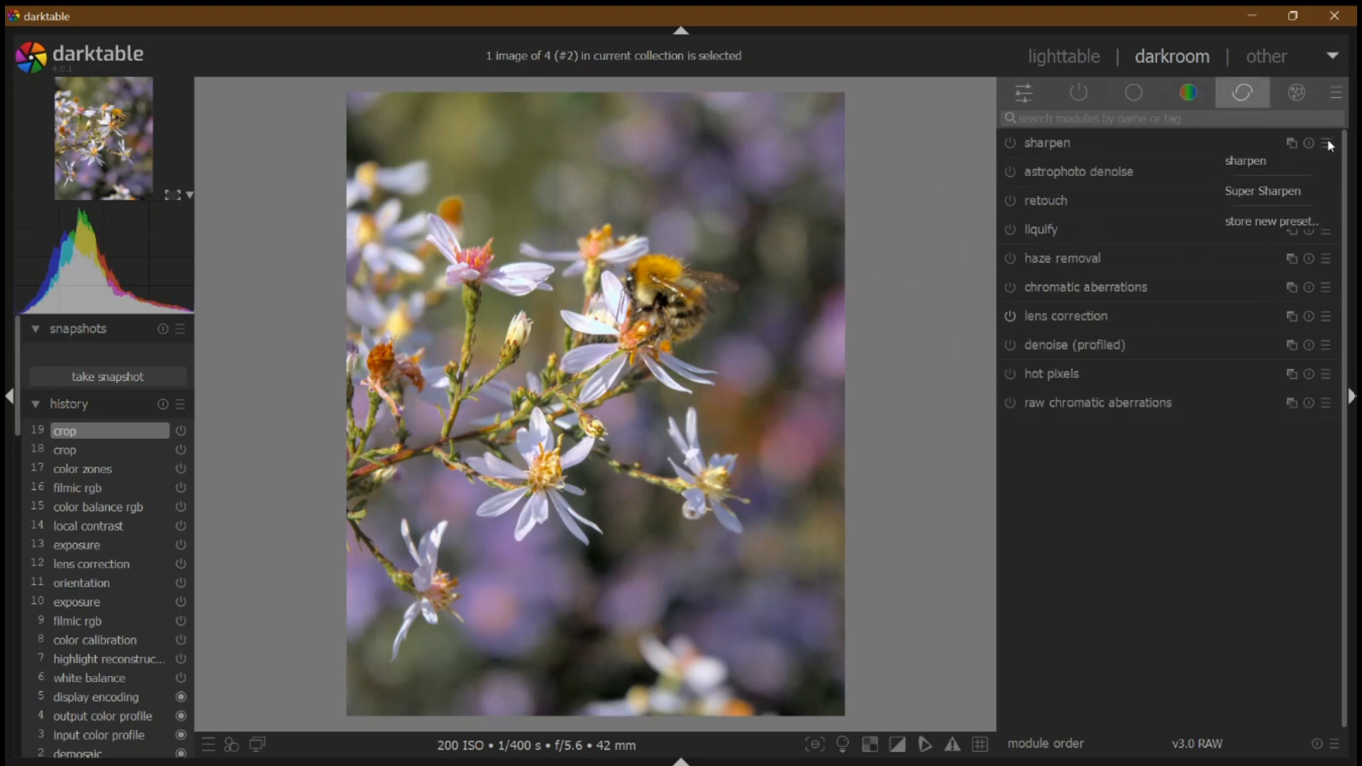
click(1298, 191)
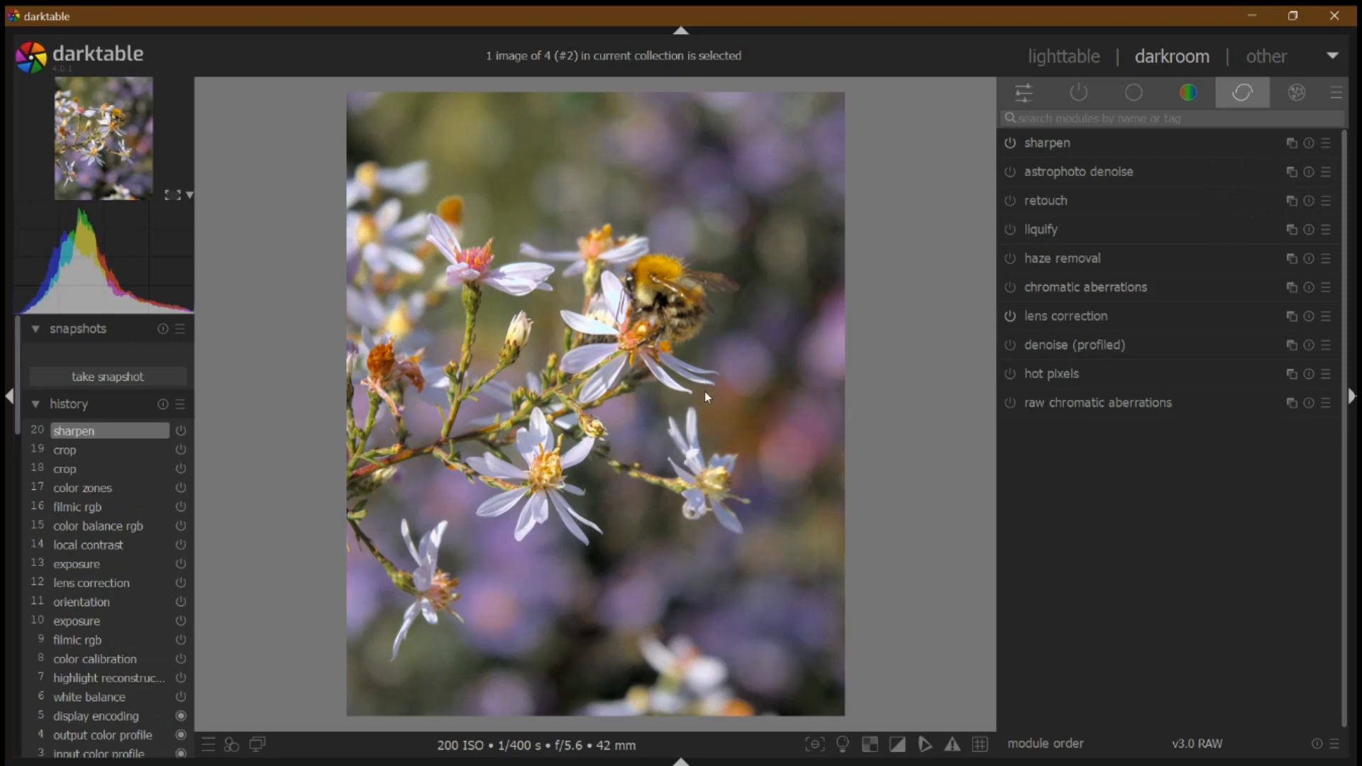
Try the Vignette Subtle preset of vignetting on the flower photo.
click(1305, 92)
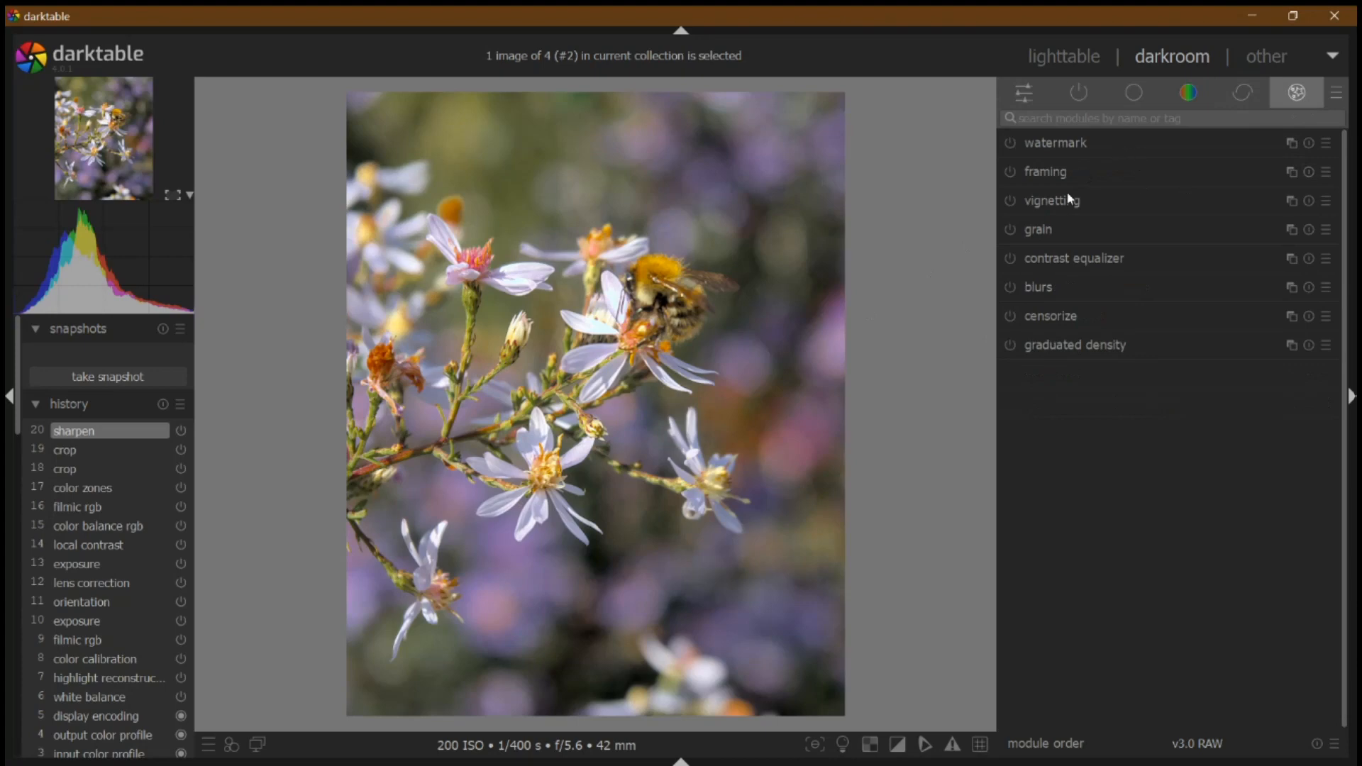
click(1149, 201)
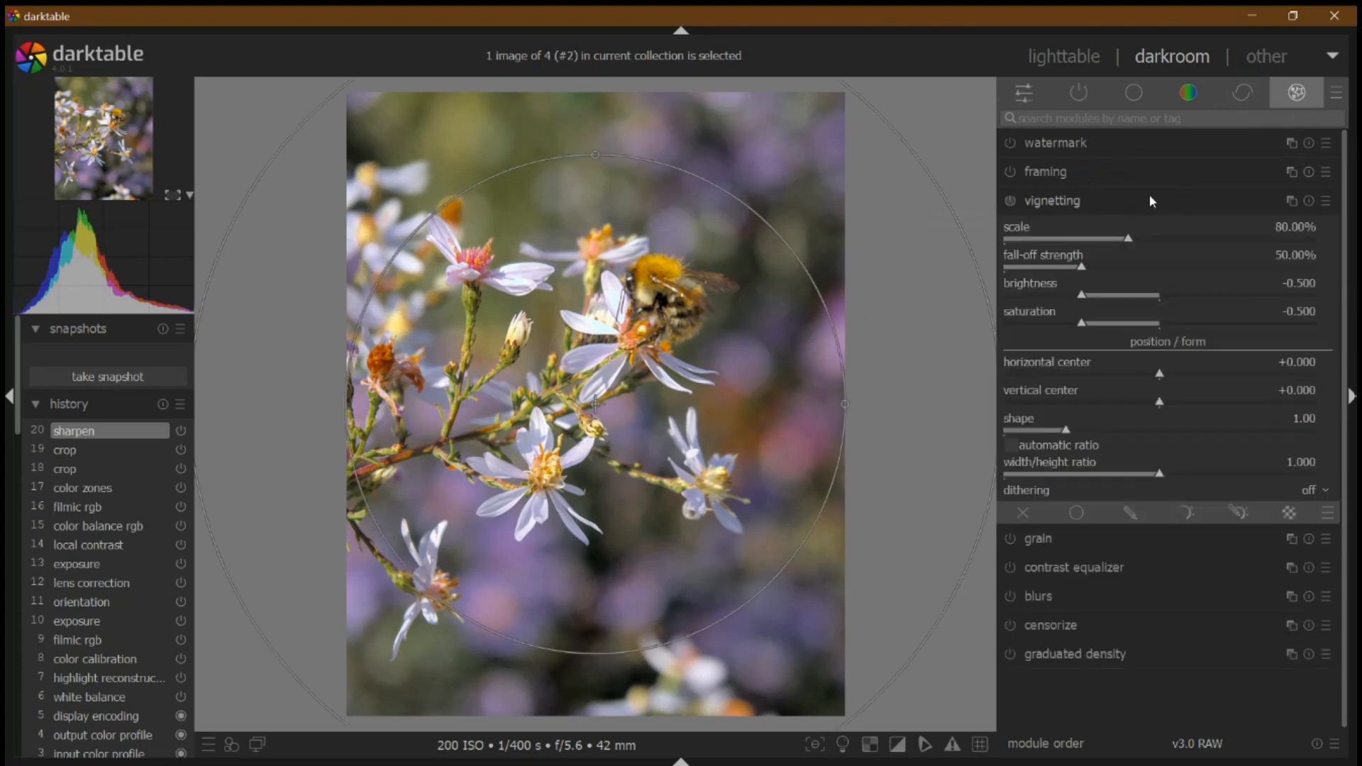
click(1326, 201)
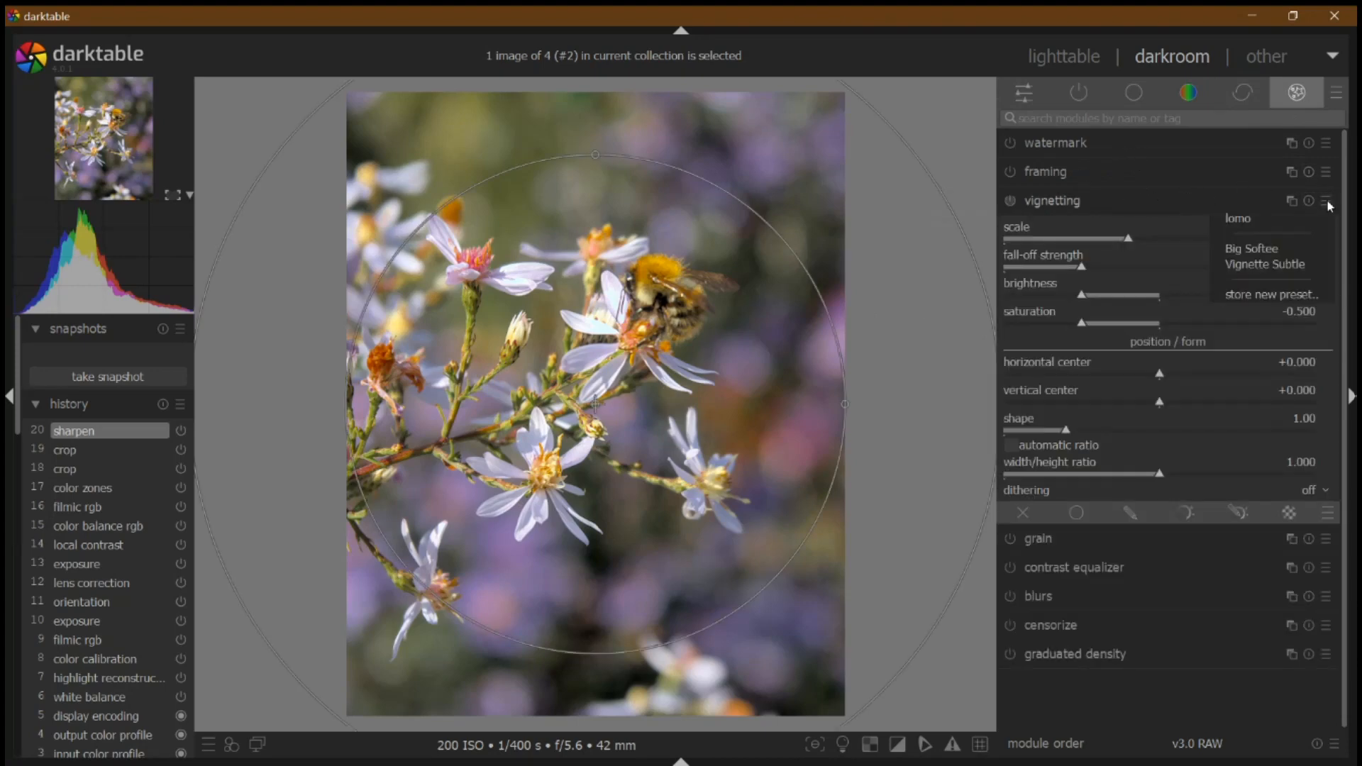
click(1293, 265)
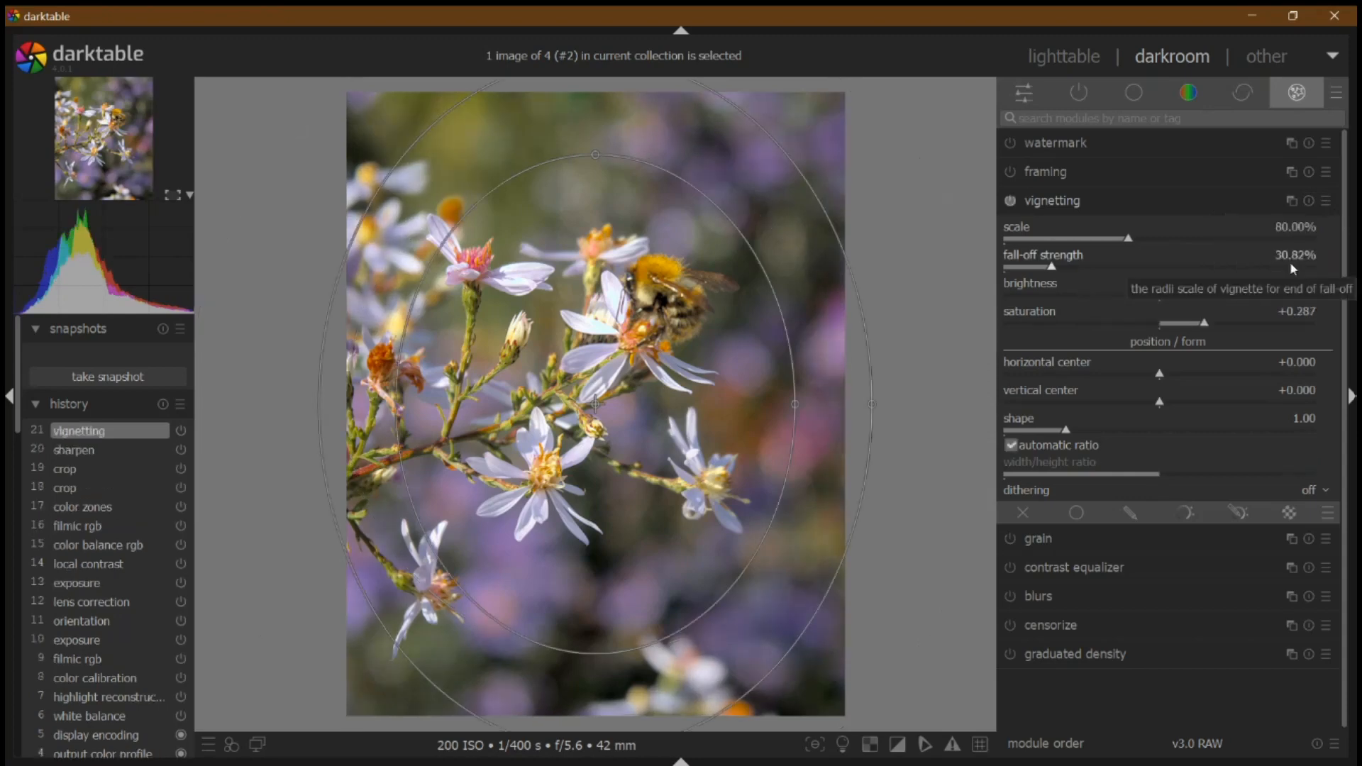
Apply the Big Softee vignetting preset and compare the flower photo with its preceding sharpen history state.
click(1324, 200)
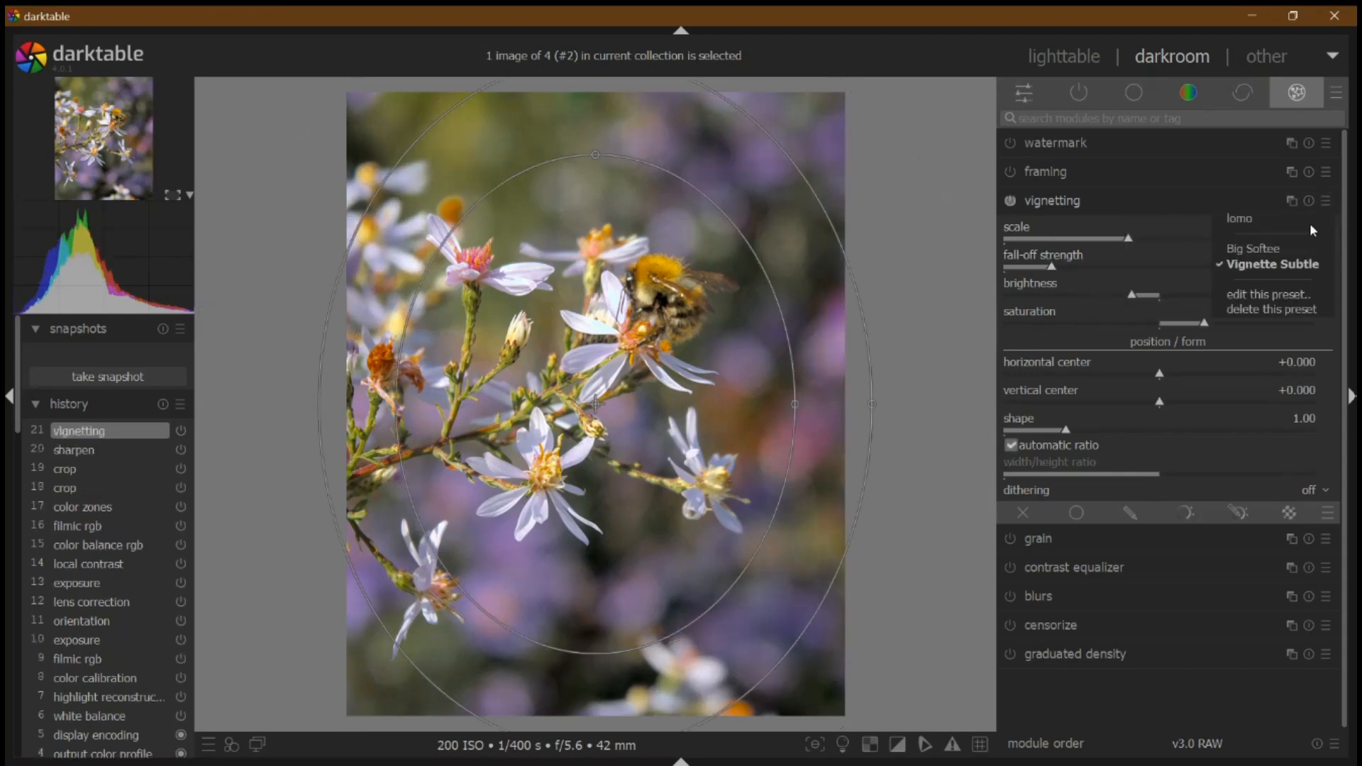
click(1299, 248)
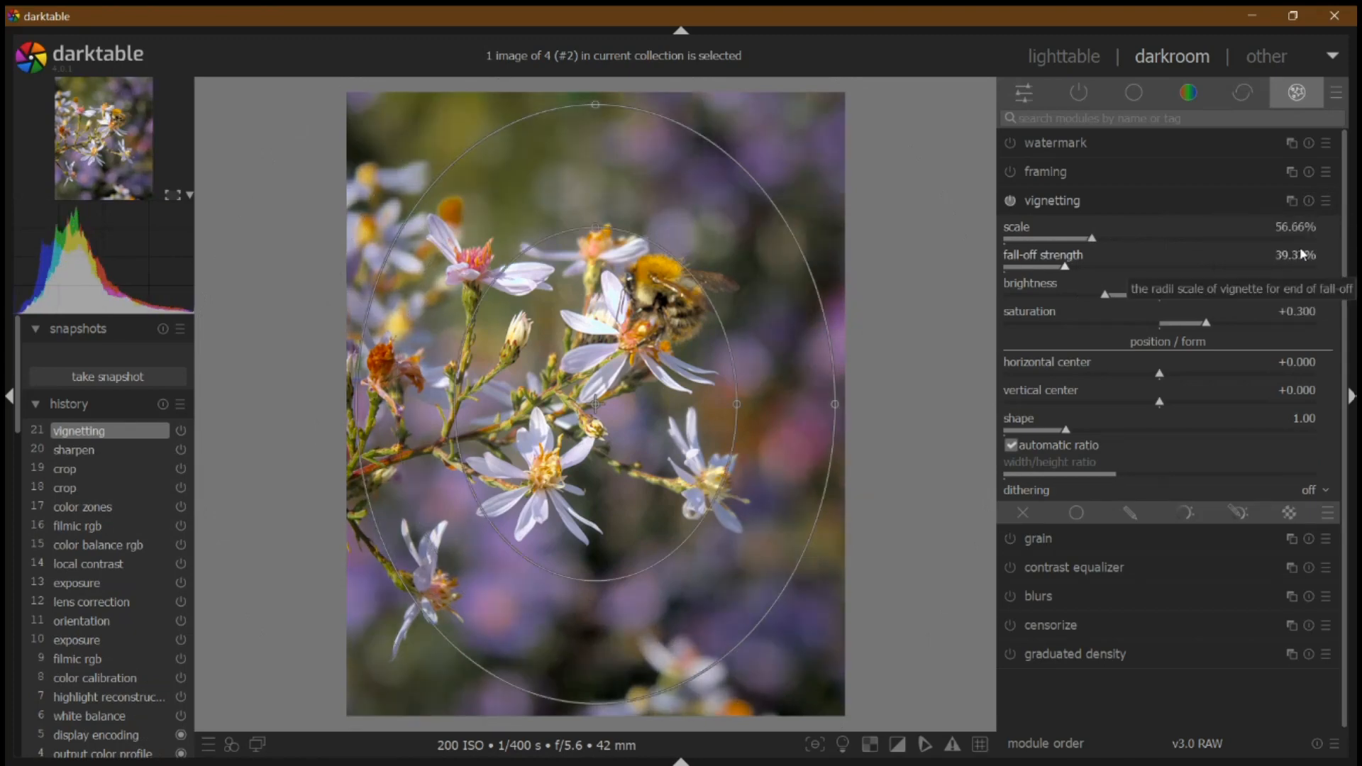
click(1257, 210)
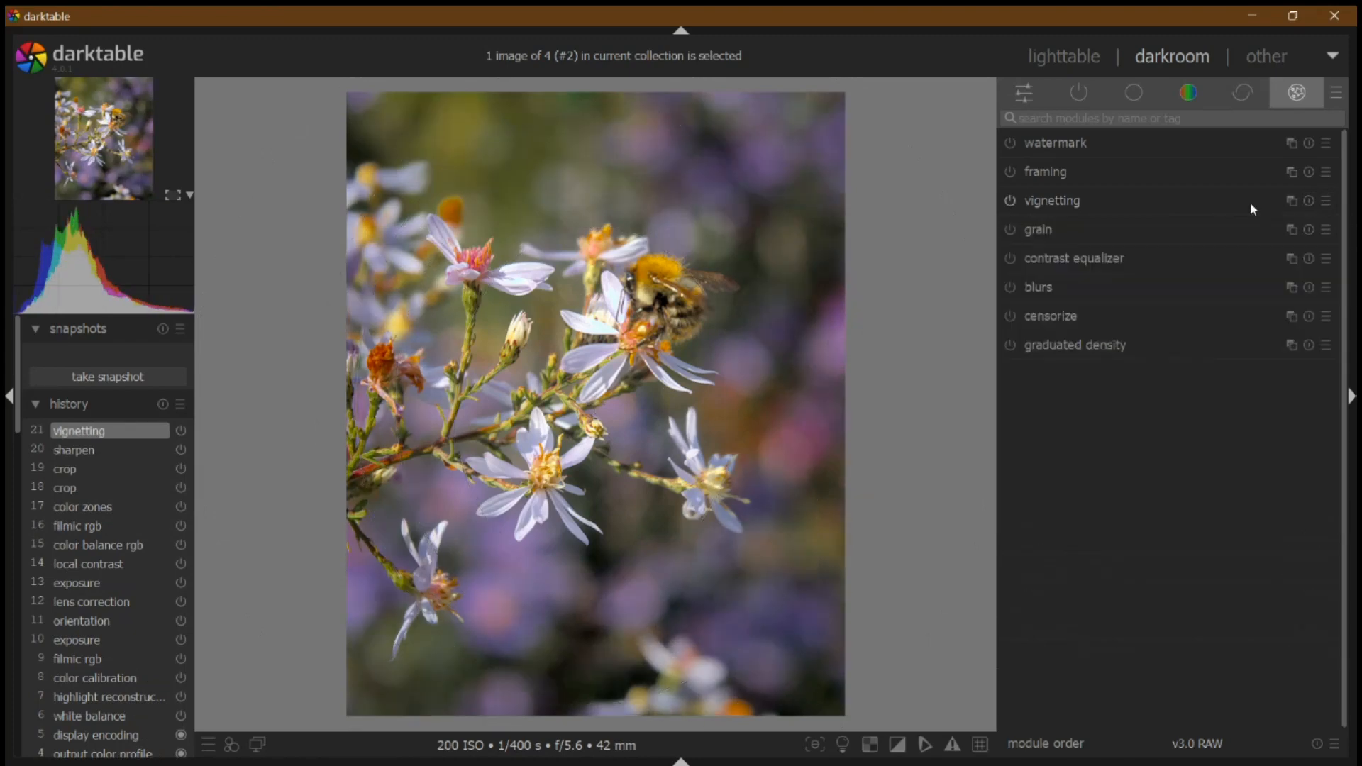
click(86, 454)
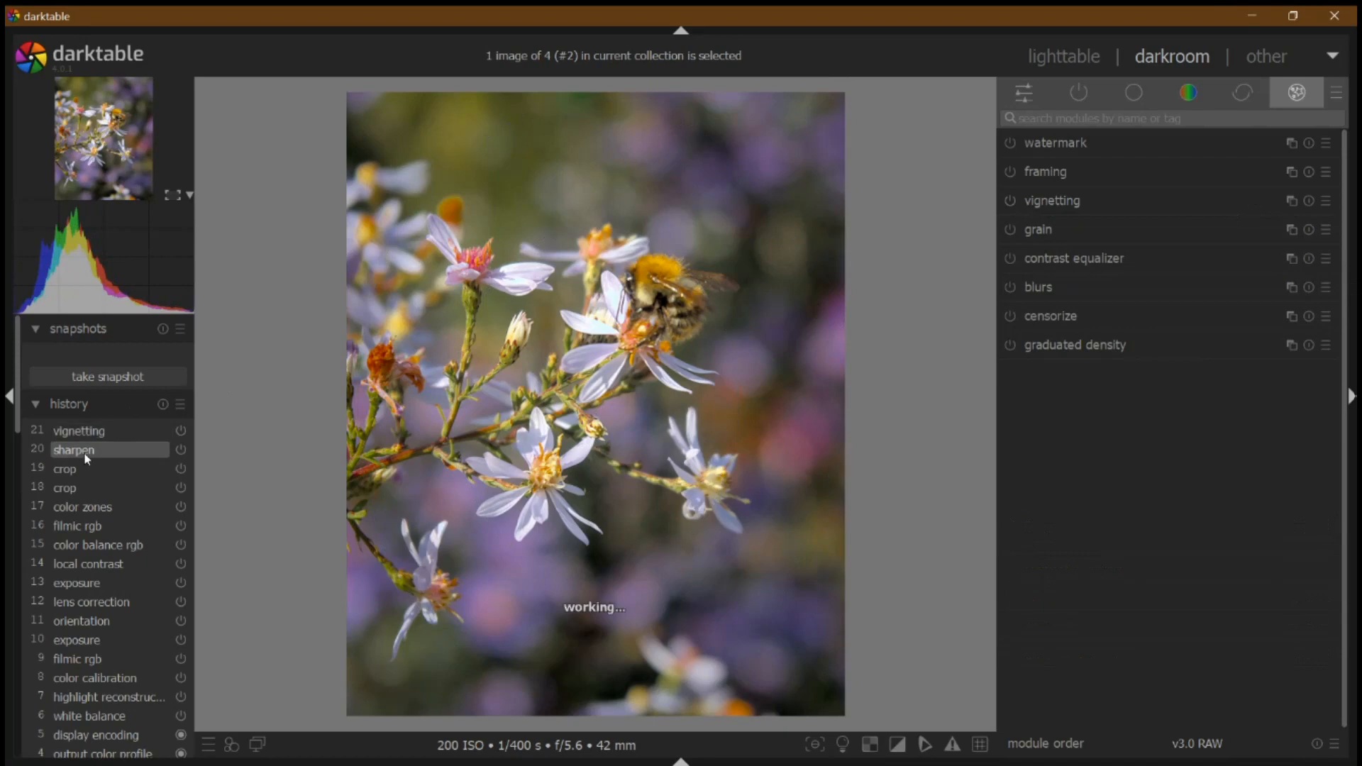
click(93, 434)
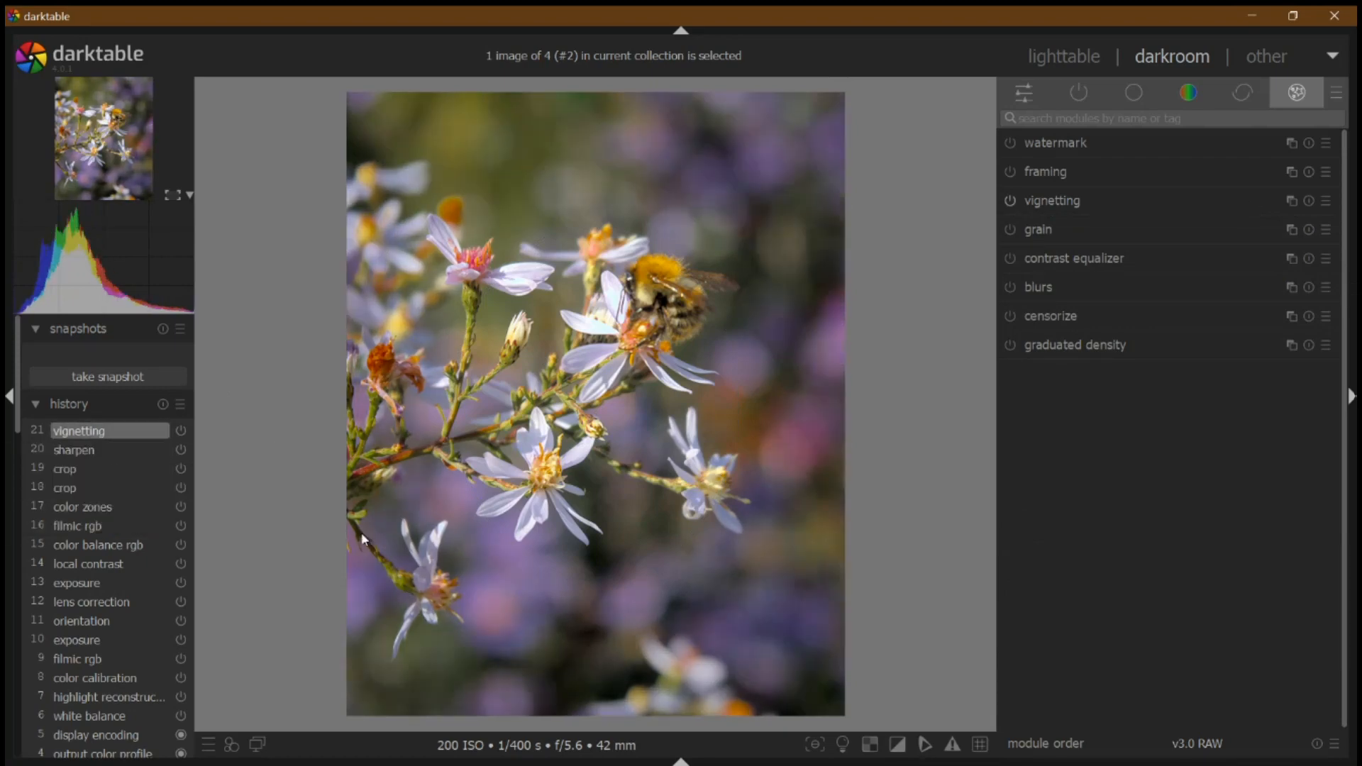
In the castle photo, turn on lens correction and auto-set the exposure to +0.590 EV by sampling the whole image.
click(1075, 63)
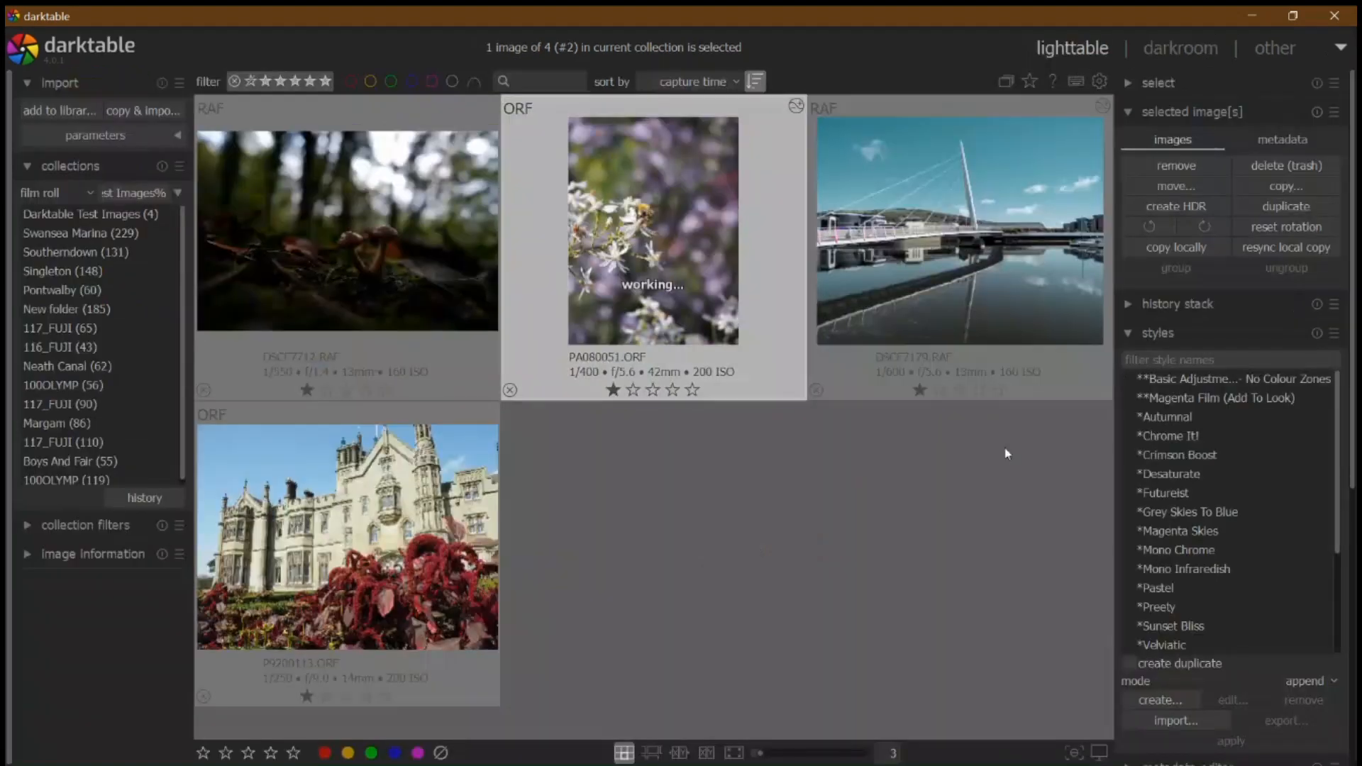
double_click(362, 565)
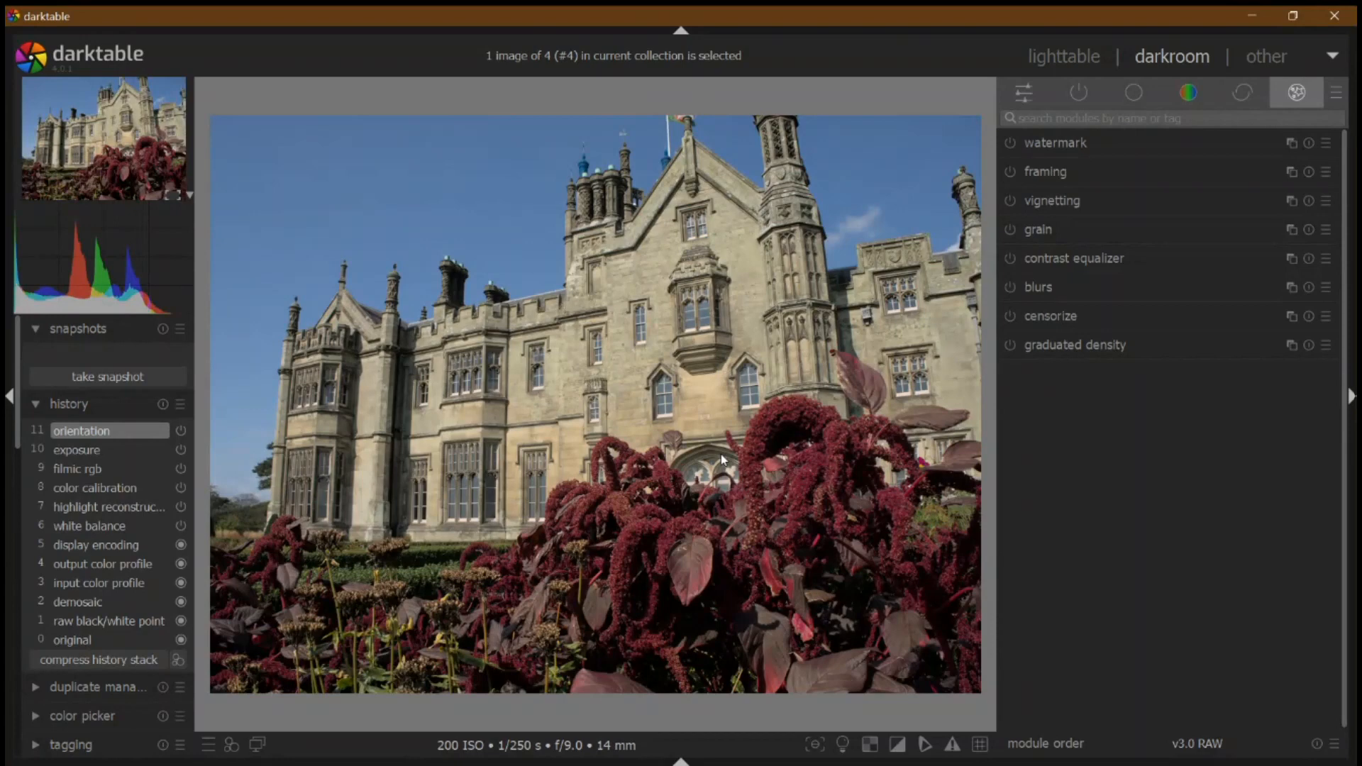
click(1025, 94)
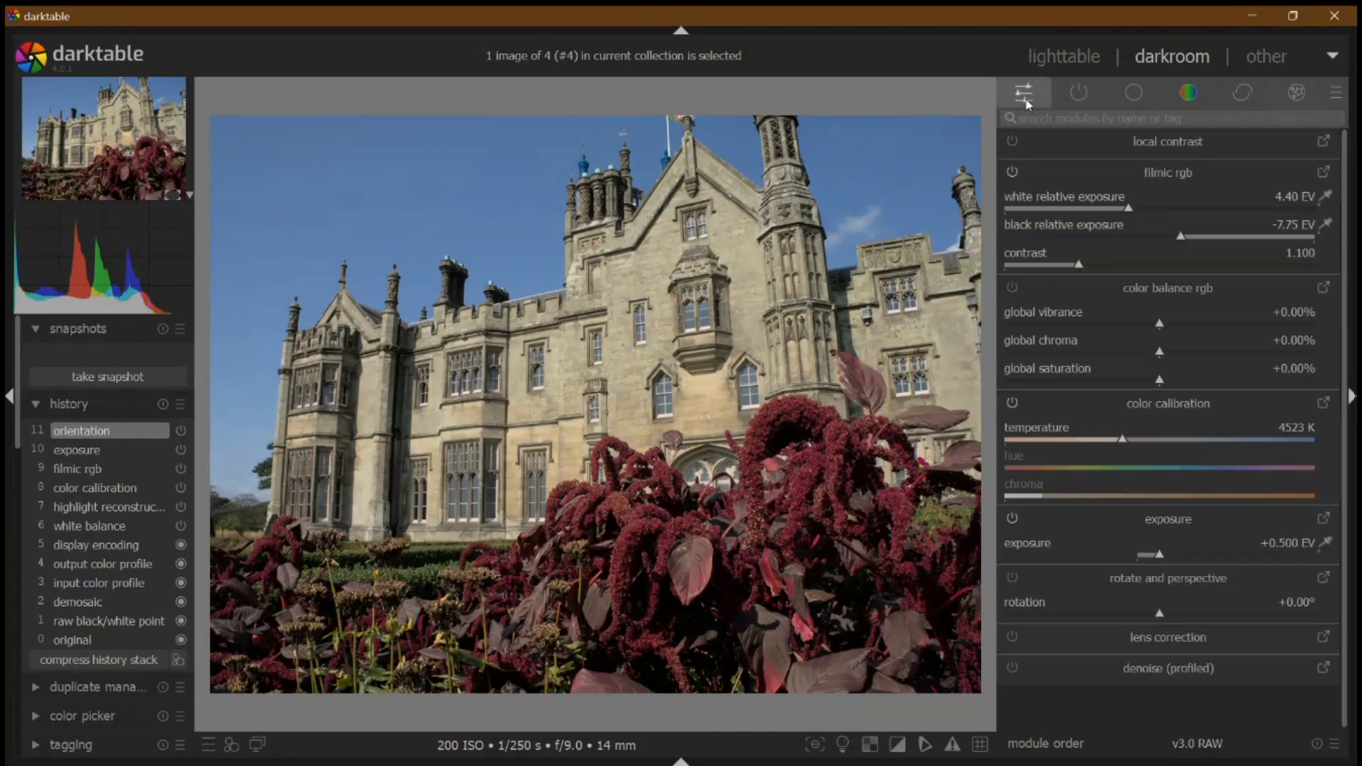
click(1014, 636)
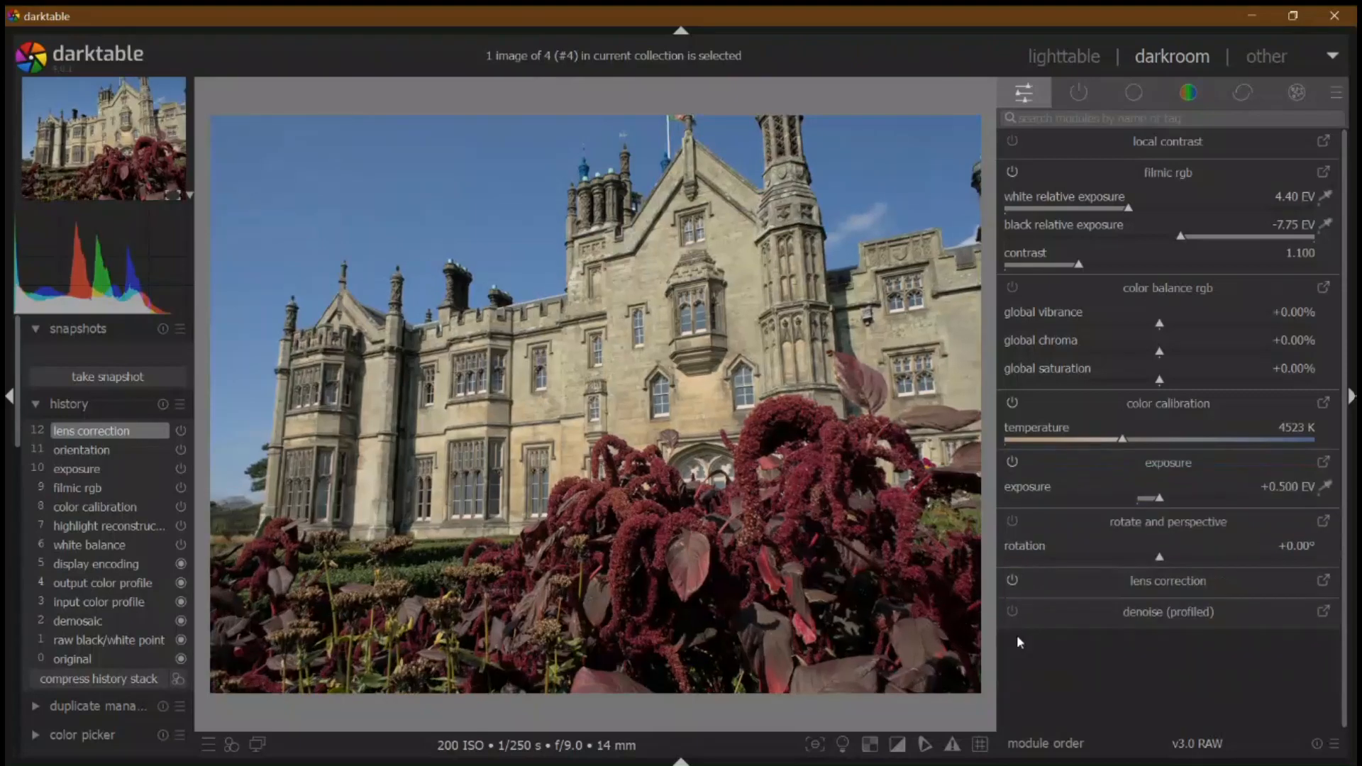
click(1325, 486)
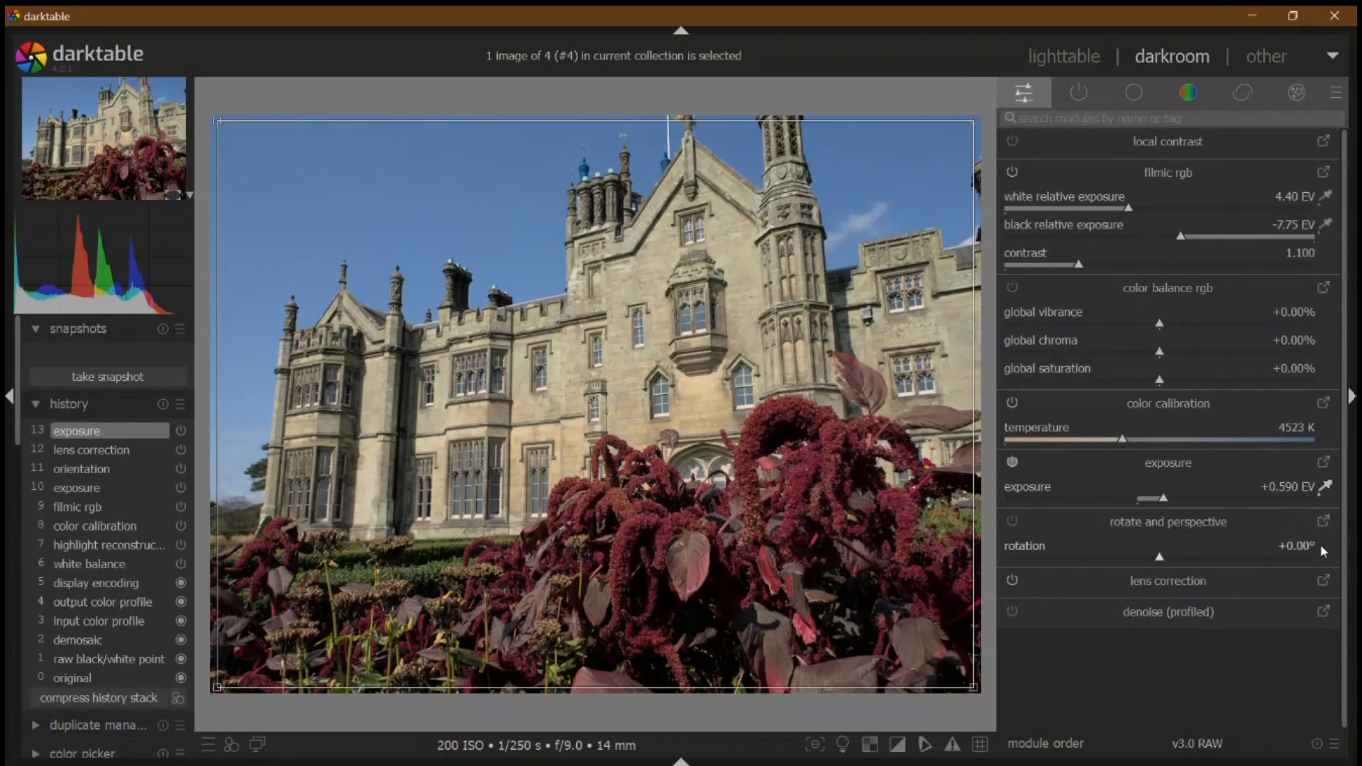
Detect the castle's line structure in rotate and perspective and automatically correct the vertical perspective distortion.
click(1324, 522)
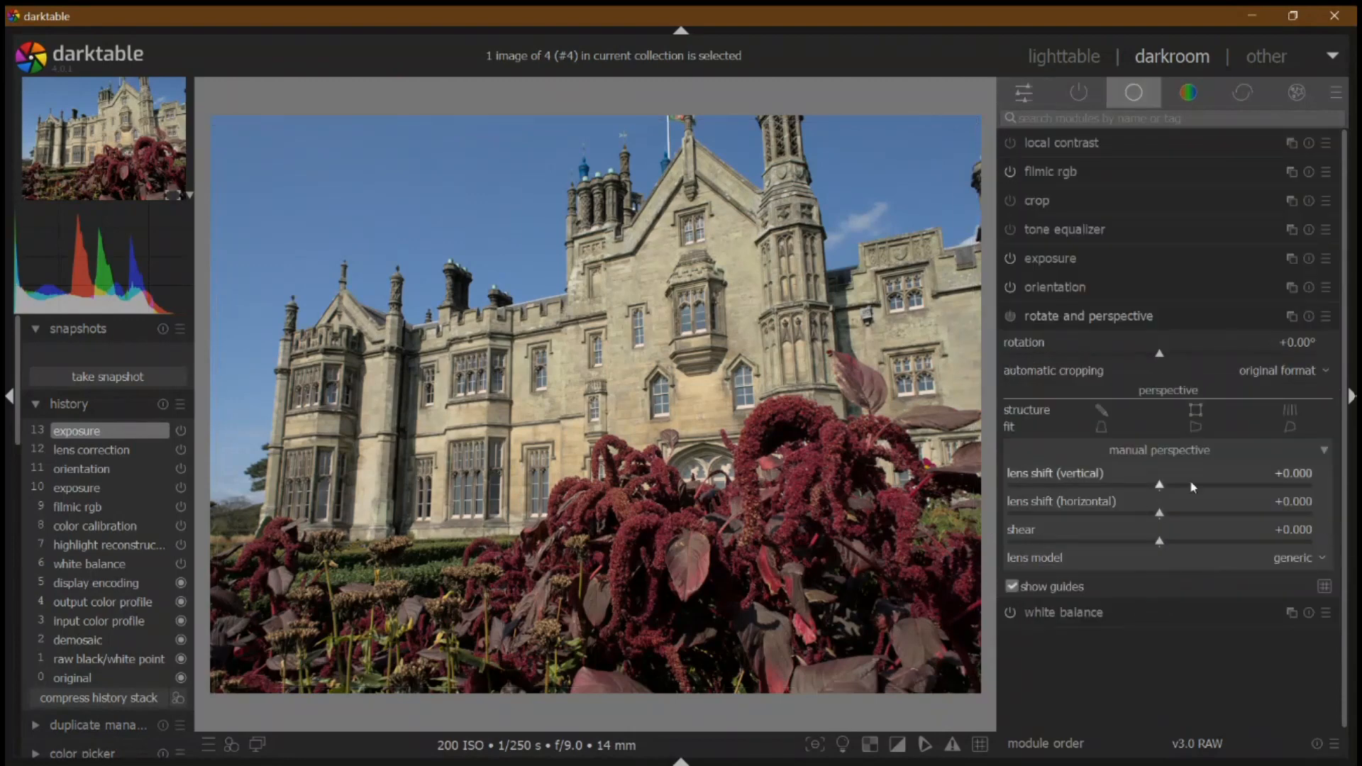
click(1295, 410)
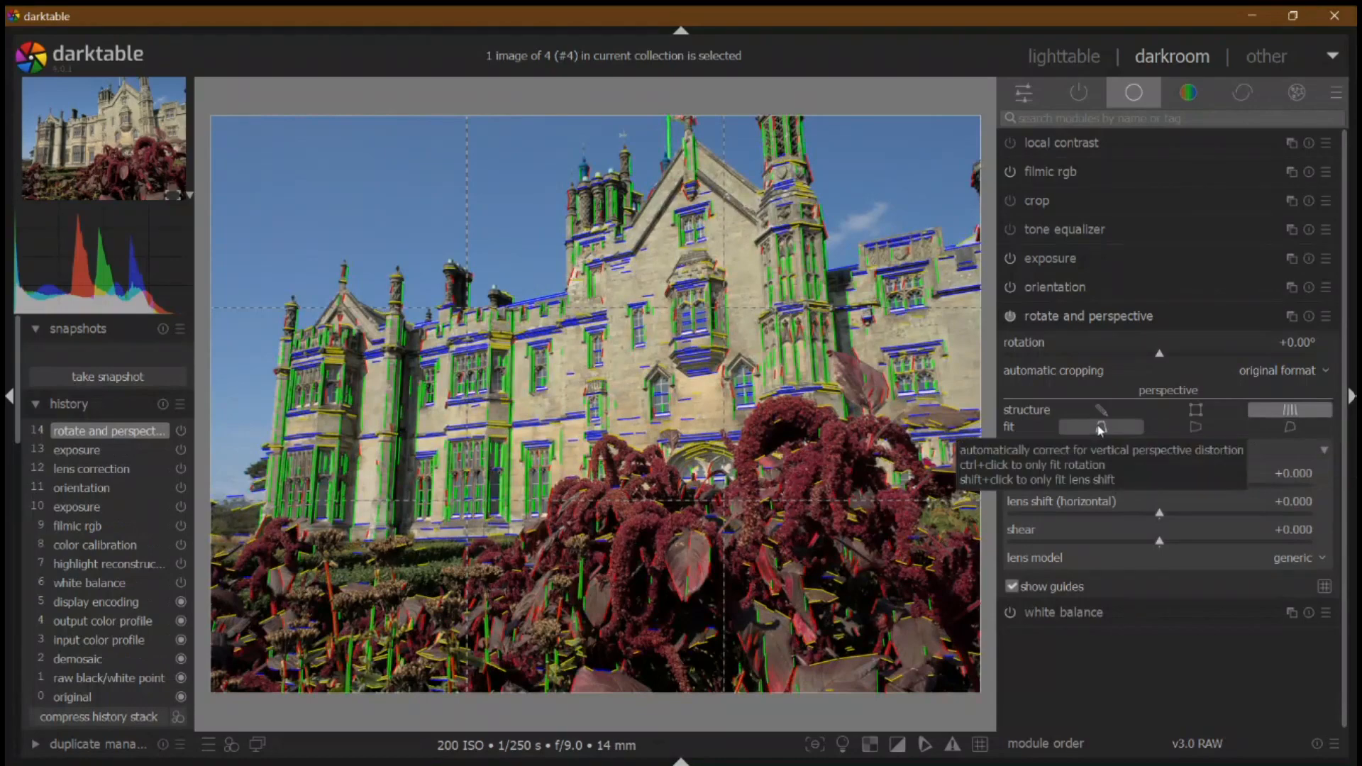
click(1100, 429)
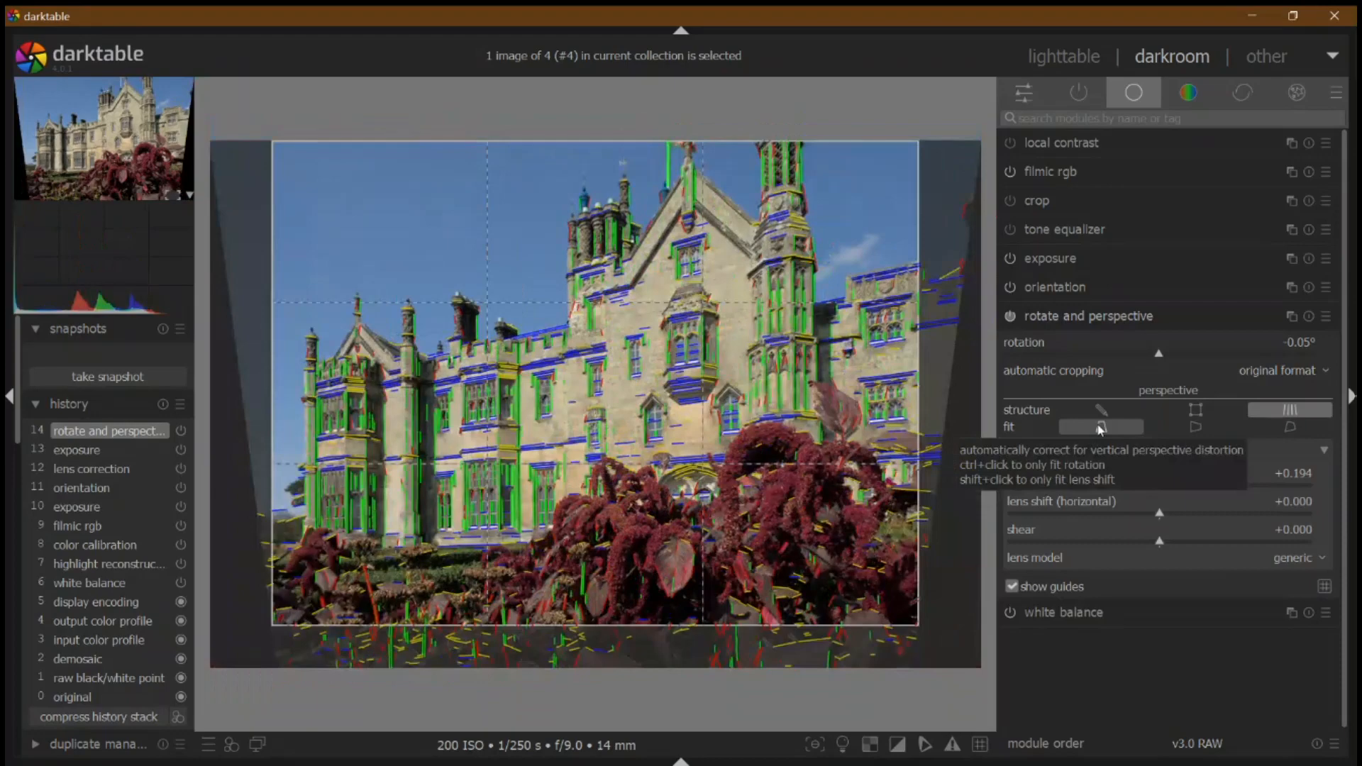
click(1174, 323)
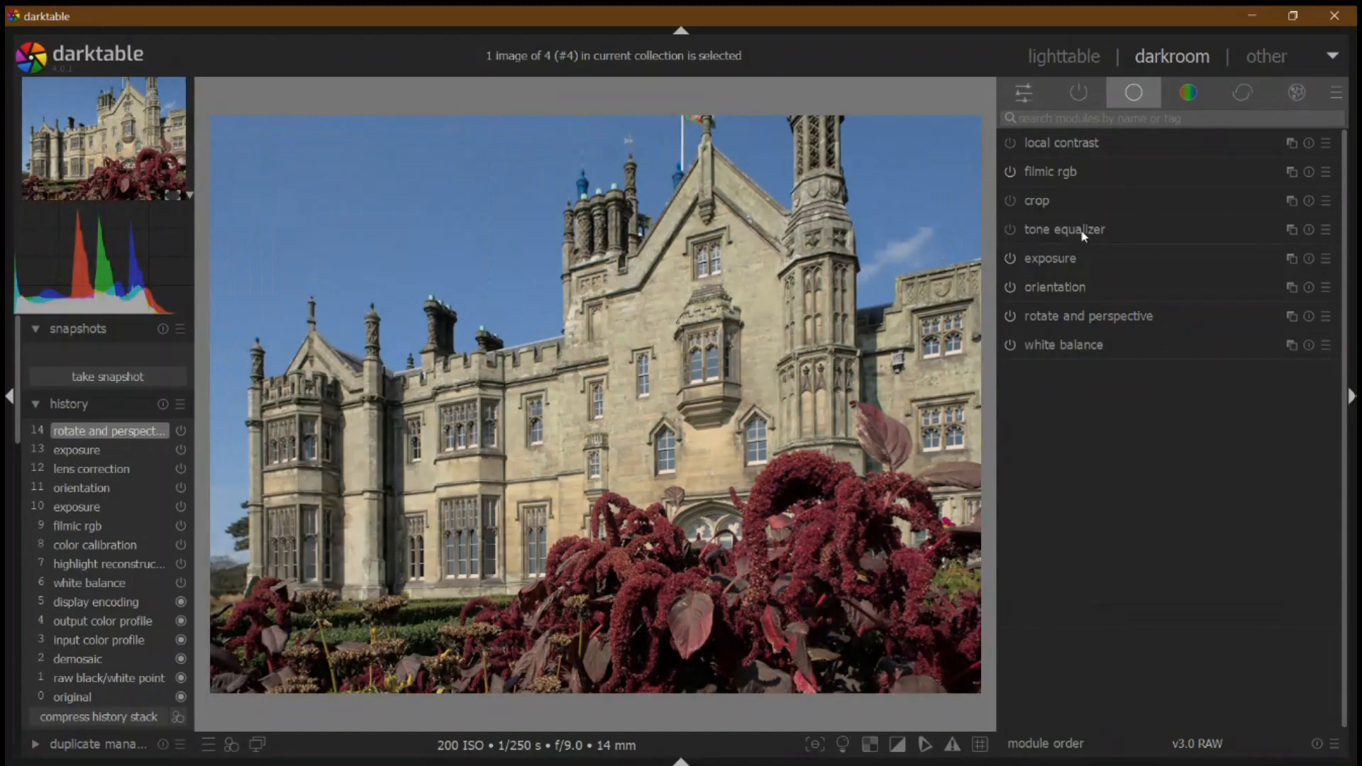
Crop the castle photo at the 5:4 aspect, shifting the frame horizontally to include the castle's left end.
click(1085, 206)
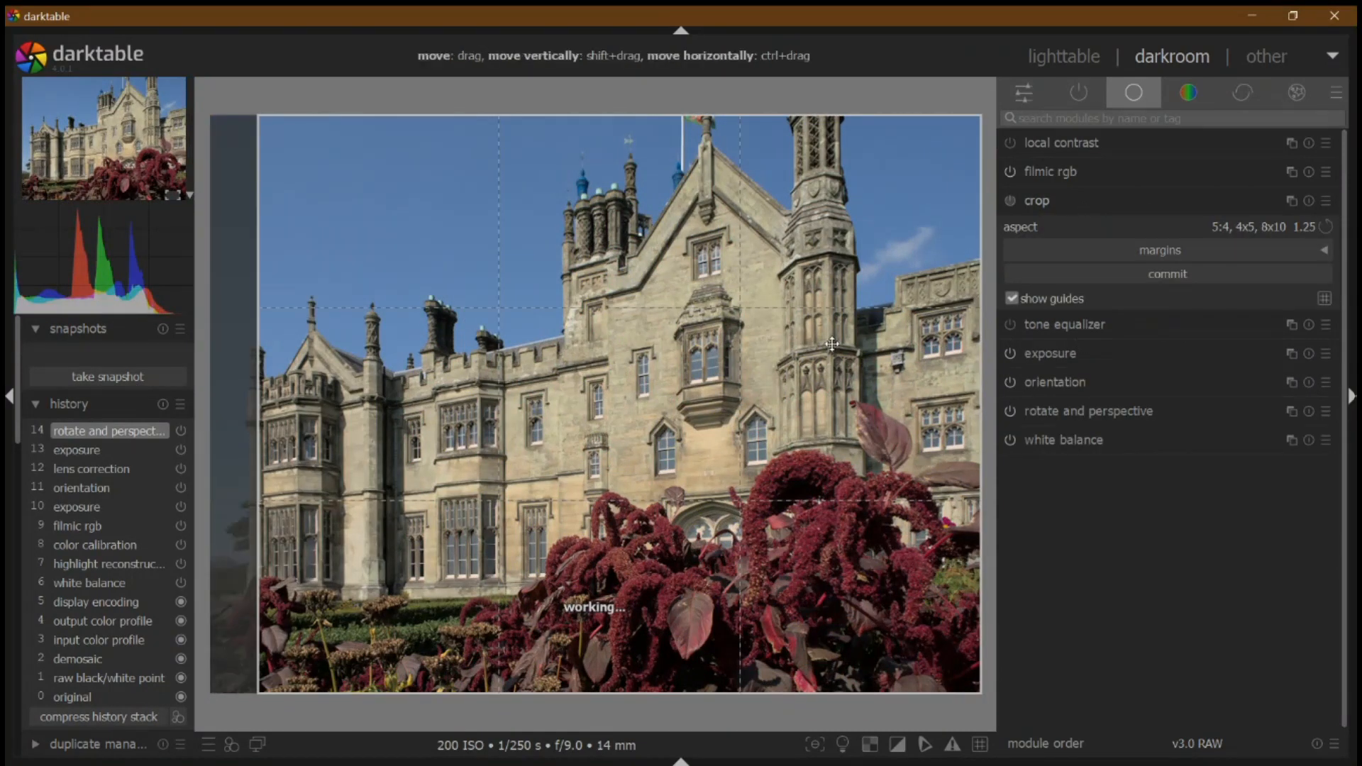
drag(831, 352, 794, 353)
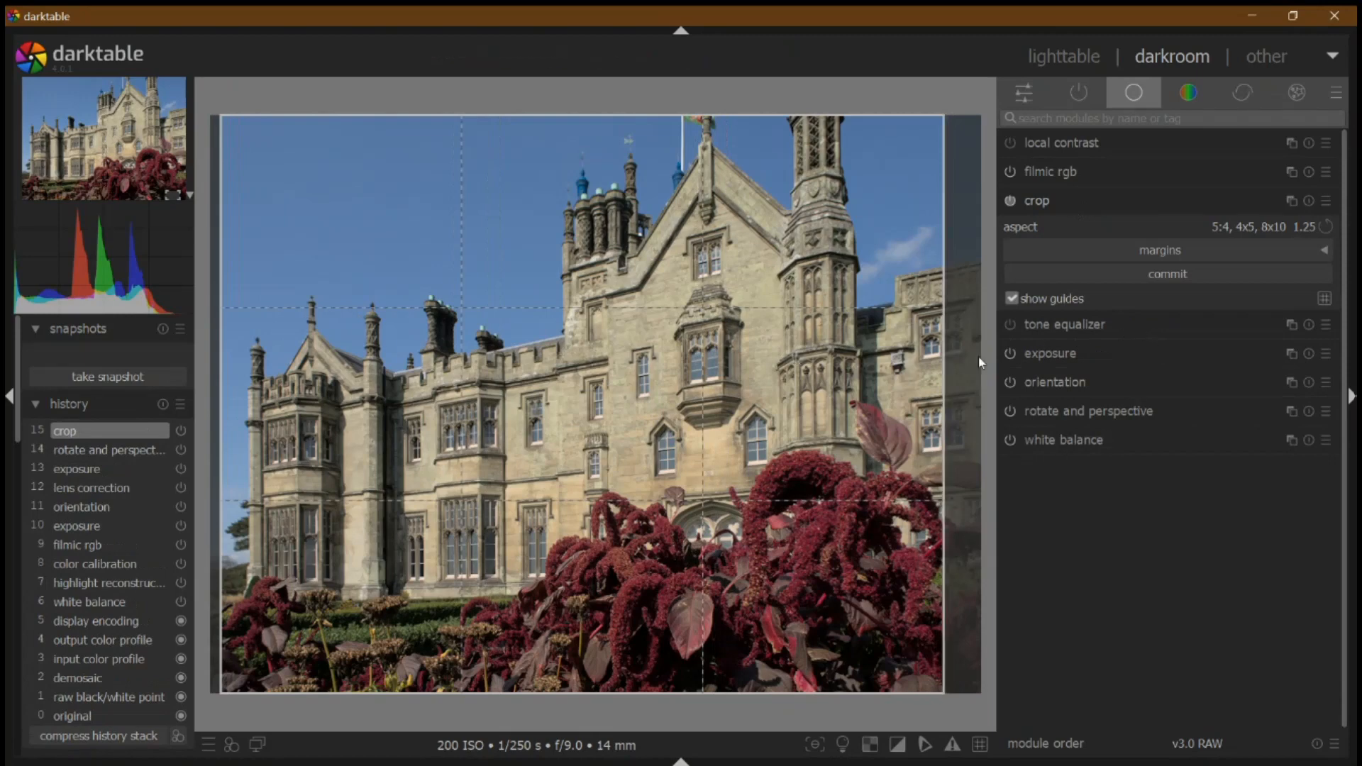
click(1103, 198)
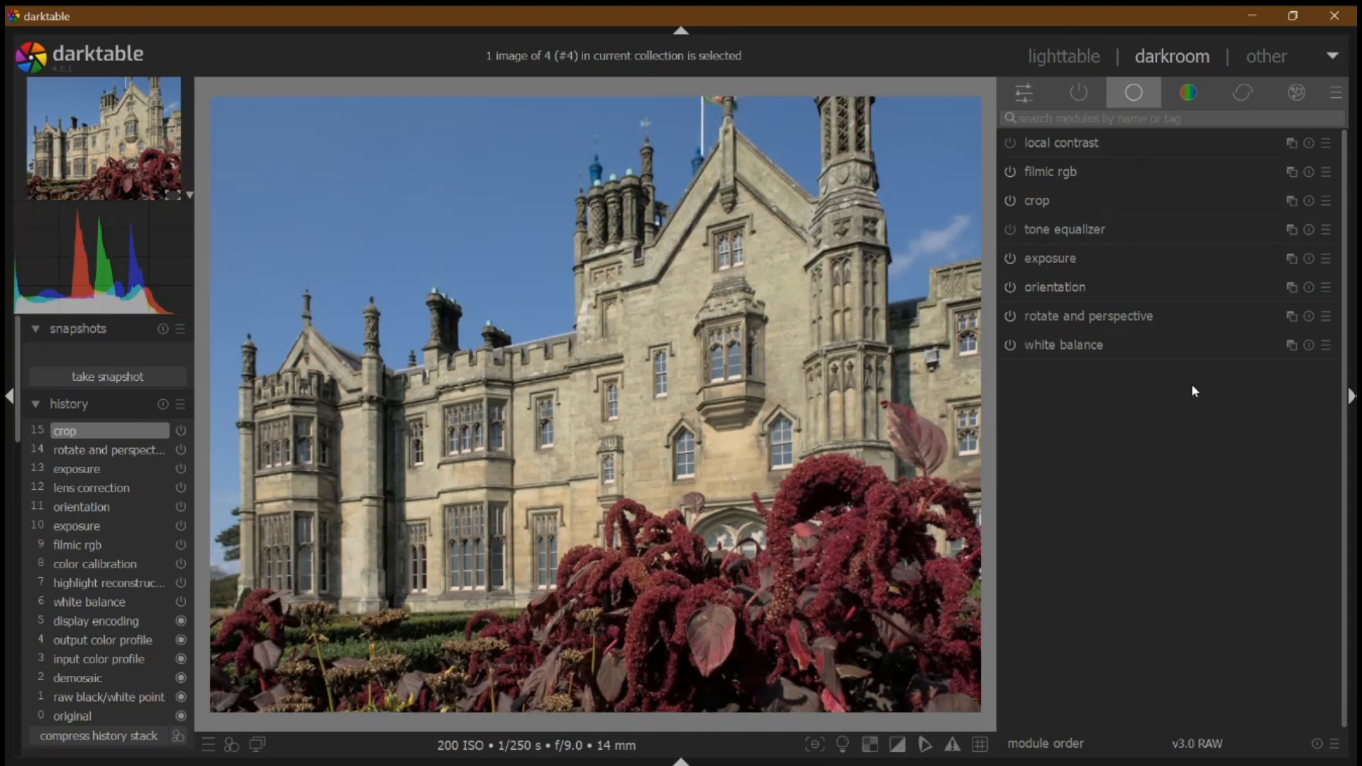
Apply the style **Basic Adjustments - No Colour Zones and auto-sample filmic rgb's relative exposures to black -5.53 EV and white 2.86 EV.
click(1049, 105)
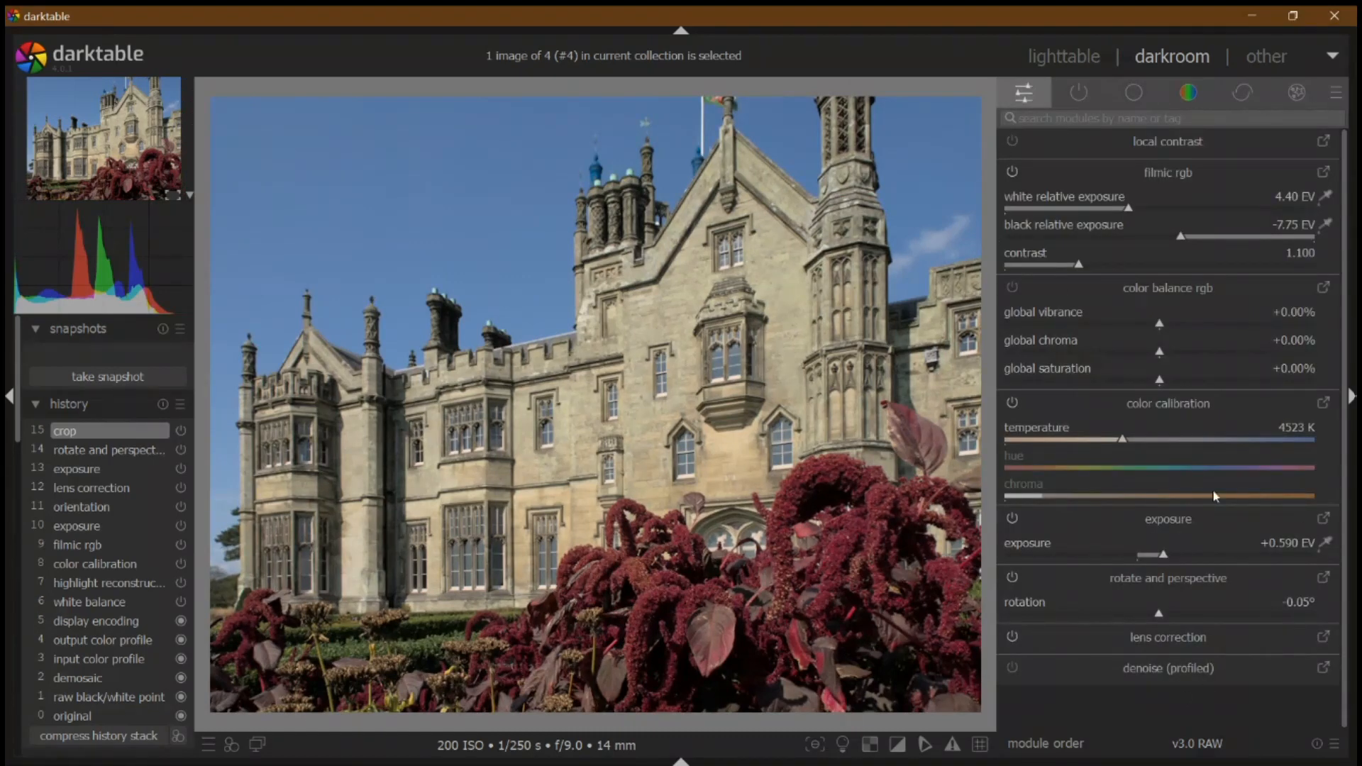
click(232, 744)
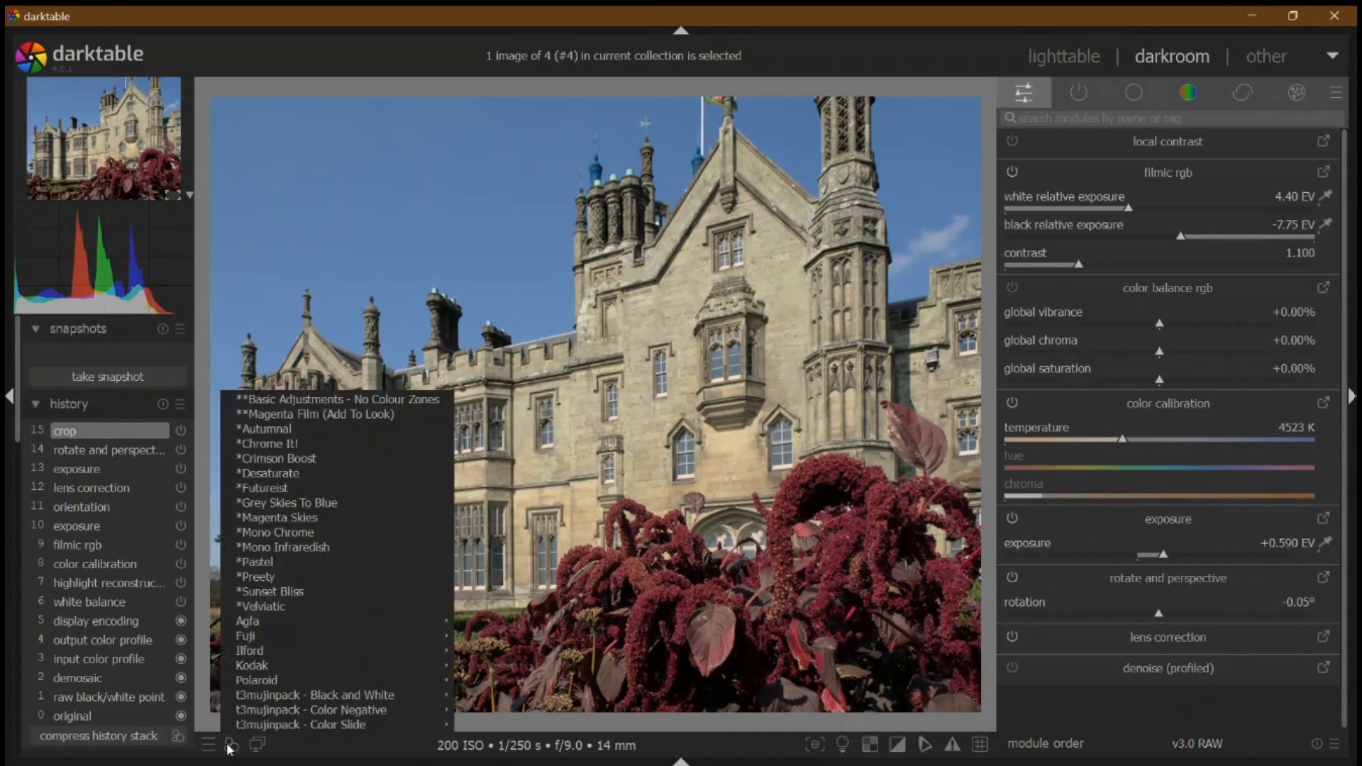
click(353, 399)
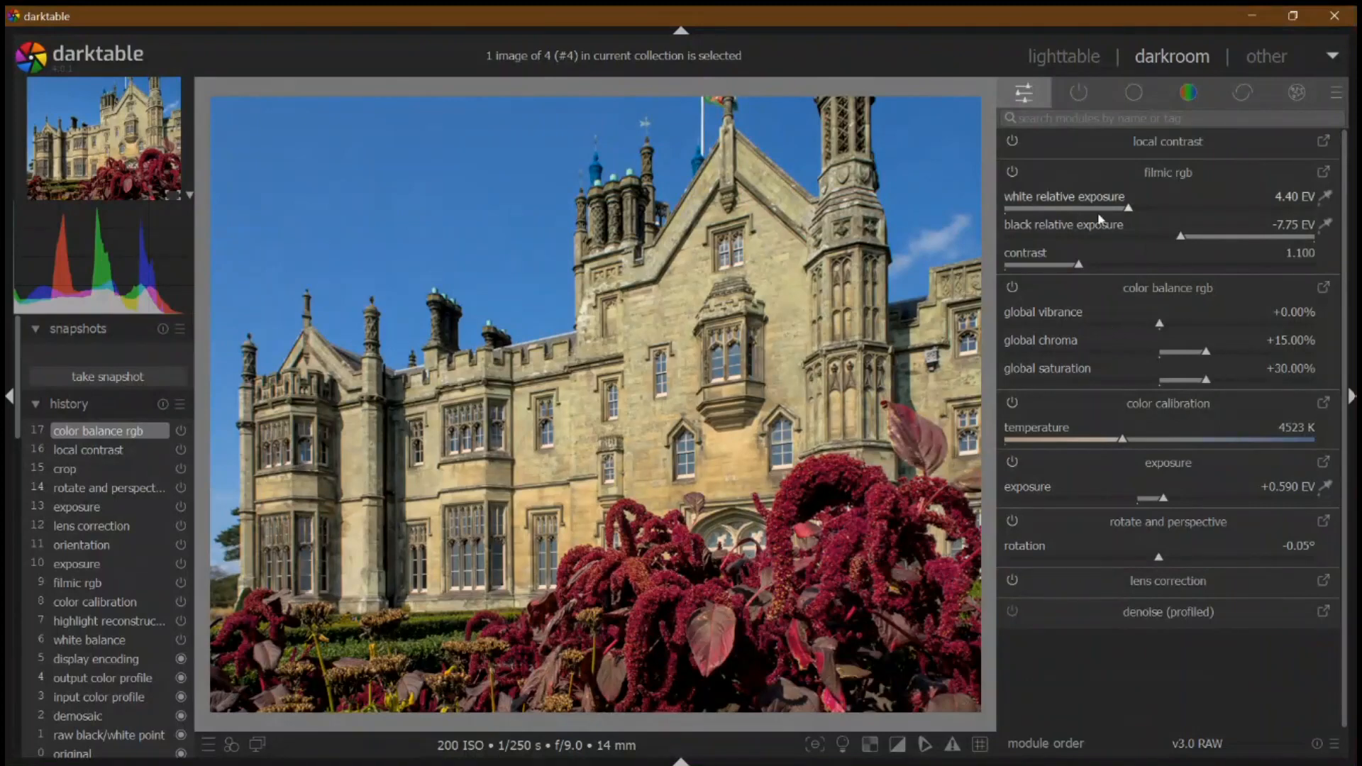
click(1324, 225)
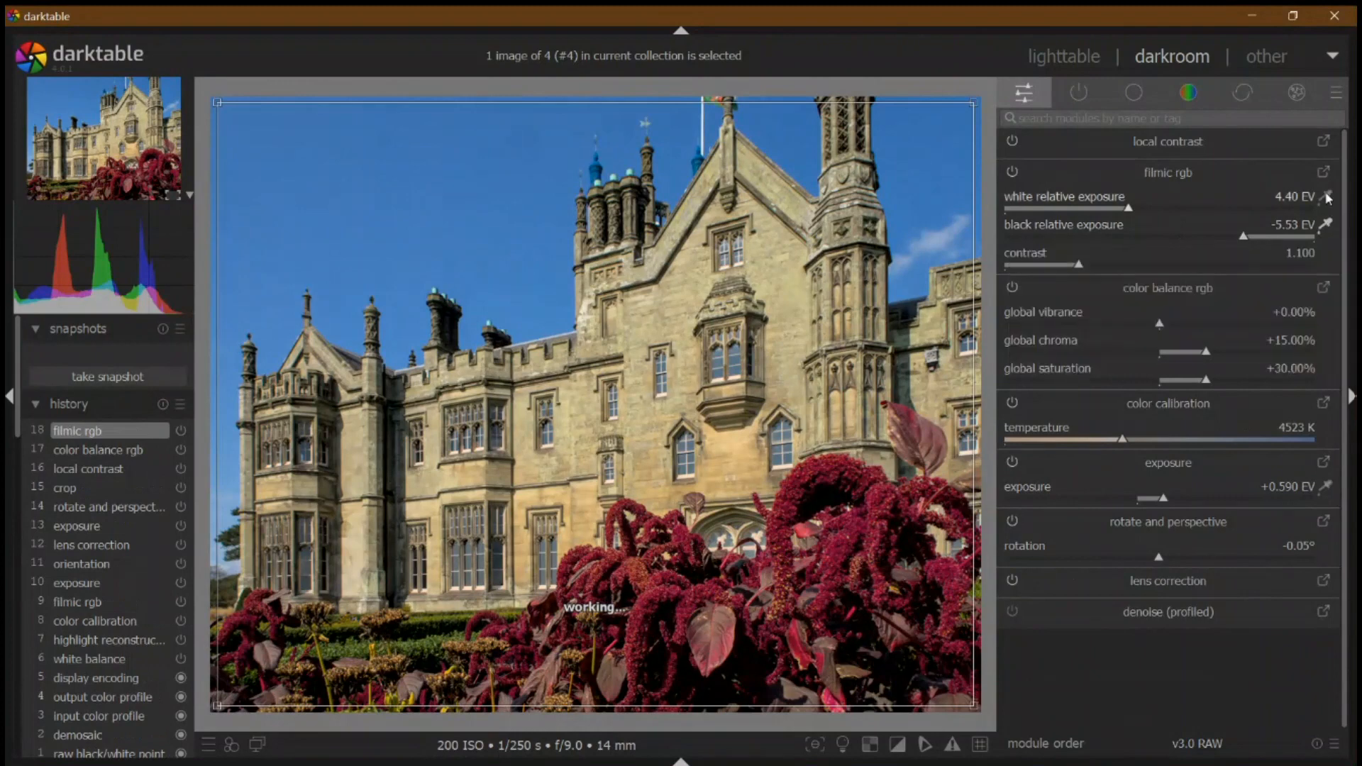
click(1325, 197)
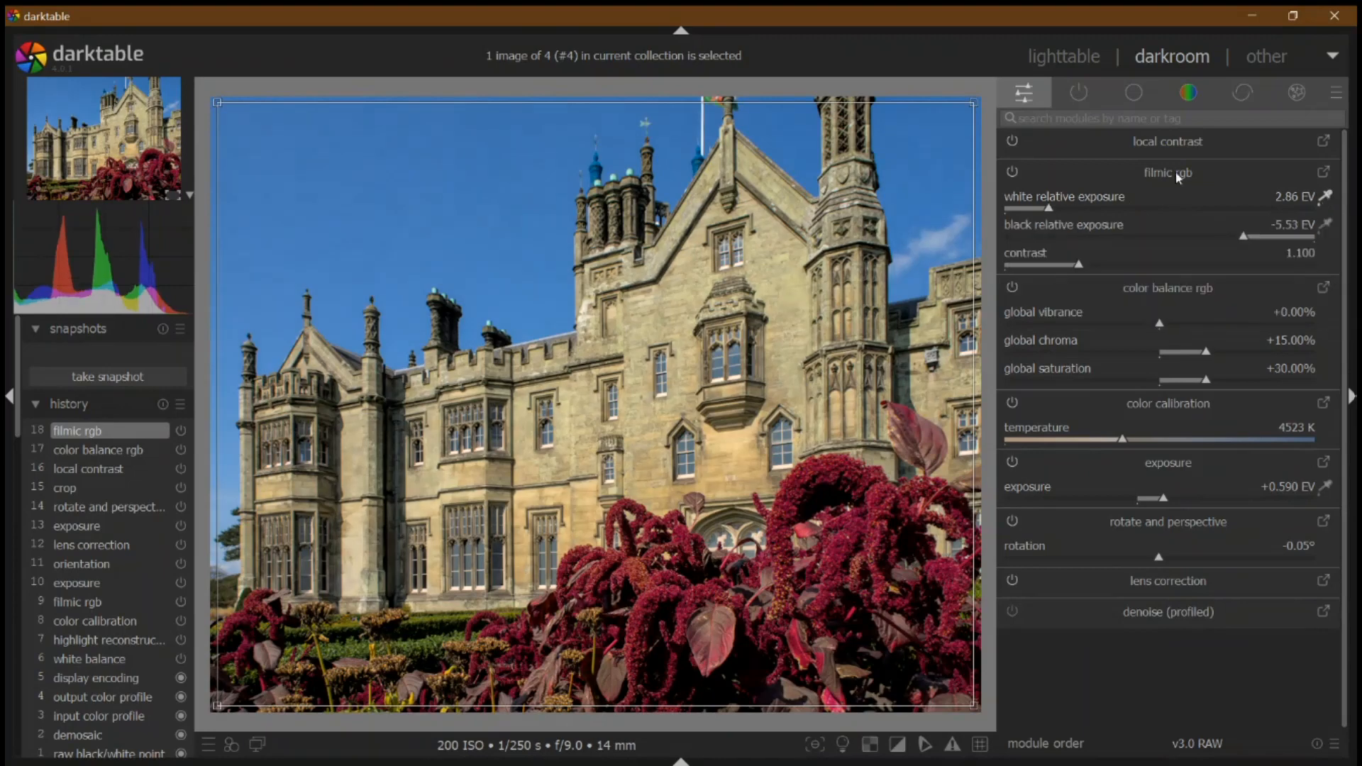
Try the color zones presets Crimson Boost, Natural Look and Preety one after another on the castle photo.
click(1188, 93)
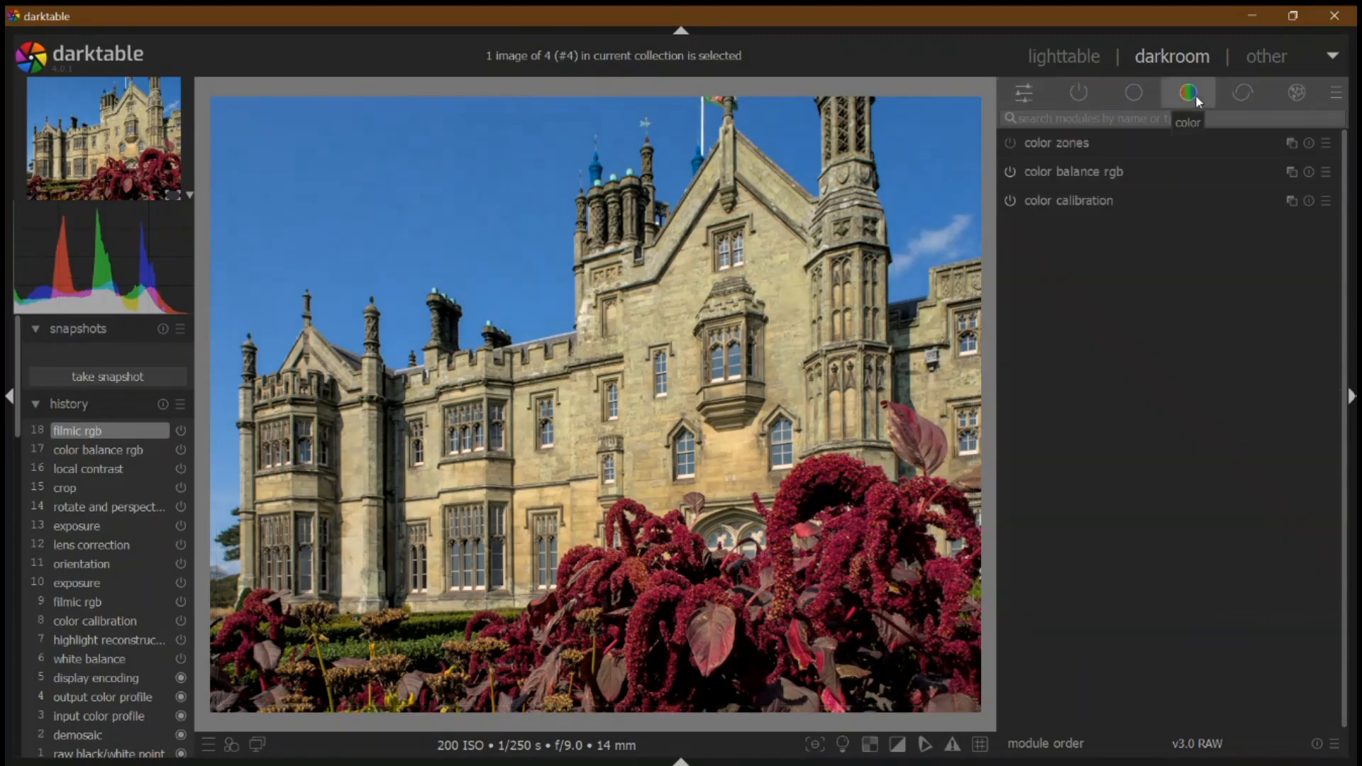
click(1326, 143)
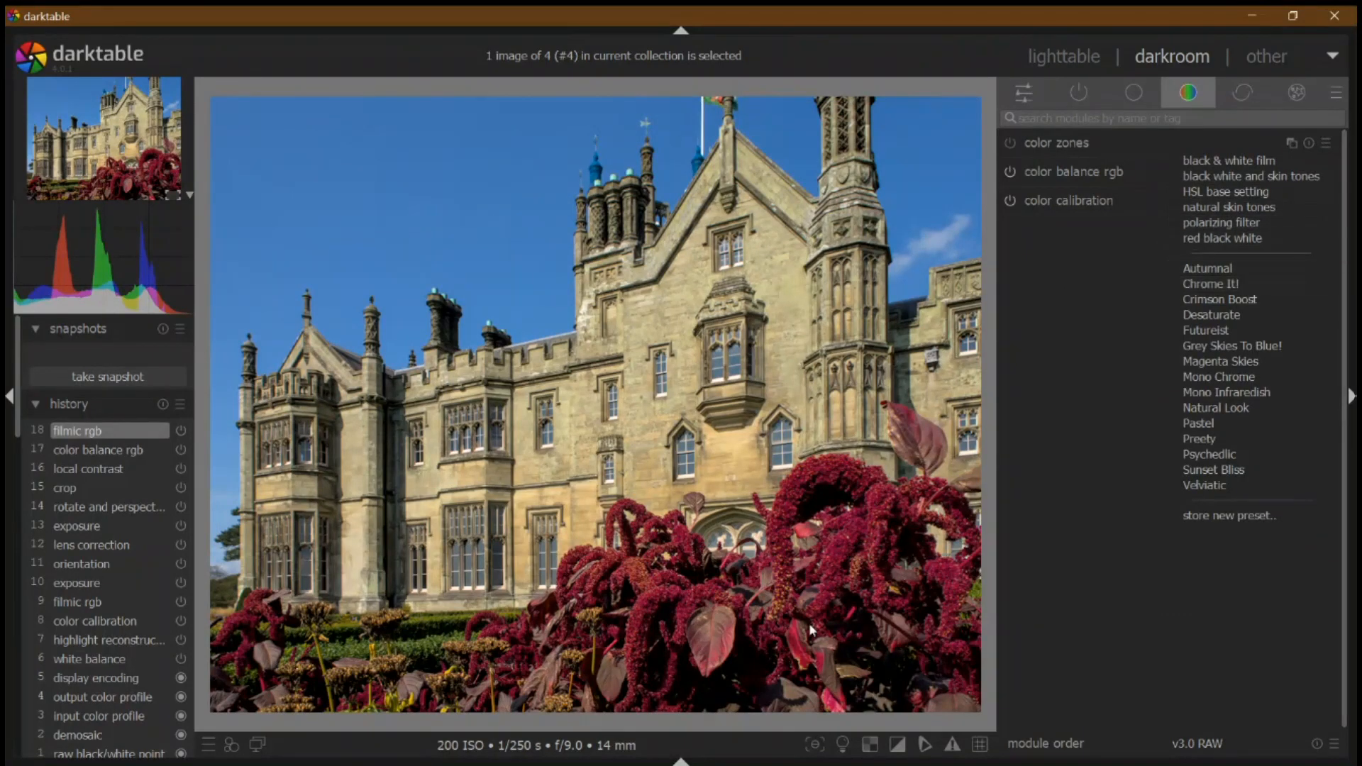
click(1258, 305)
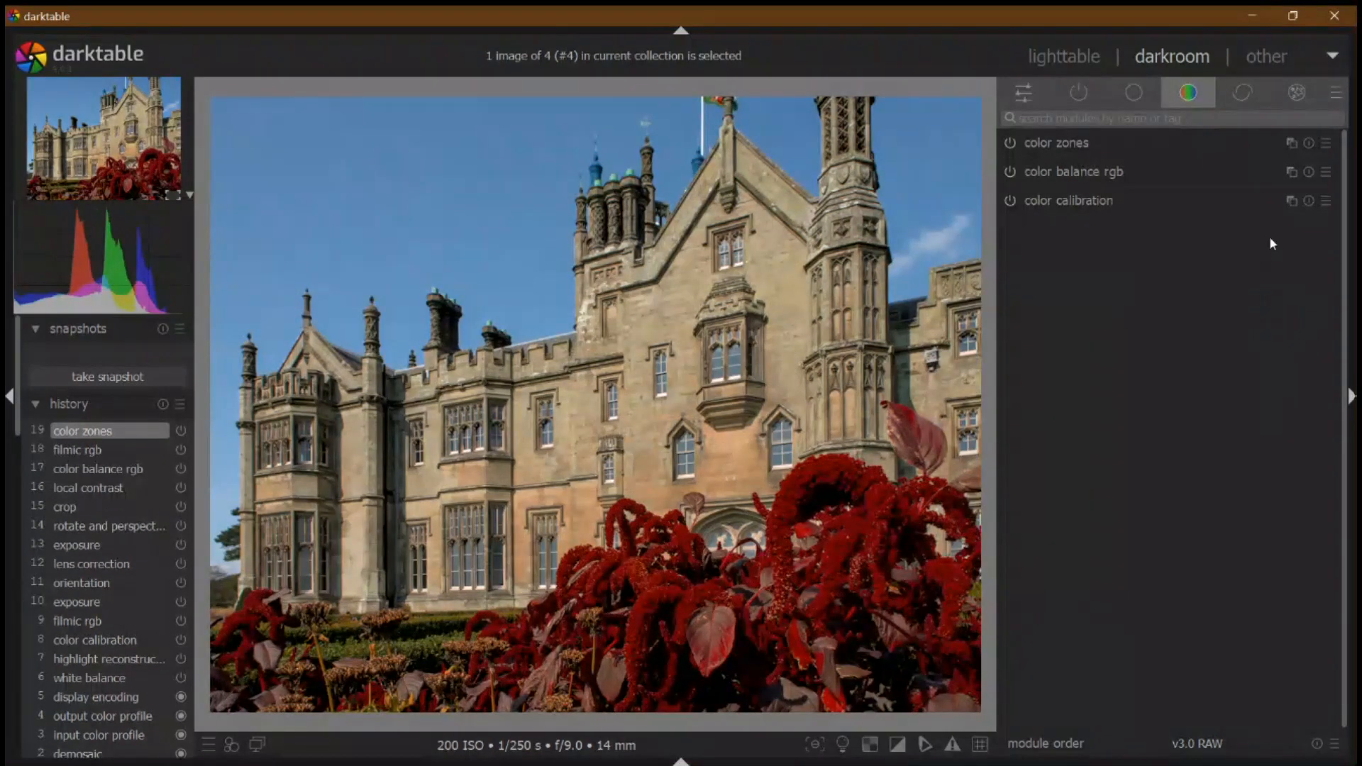
click(1326, 143)
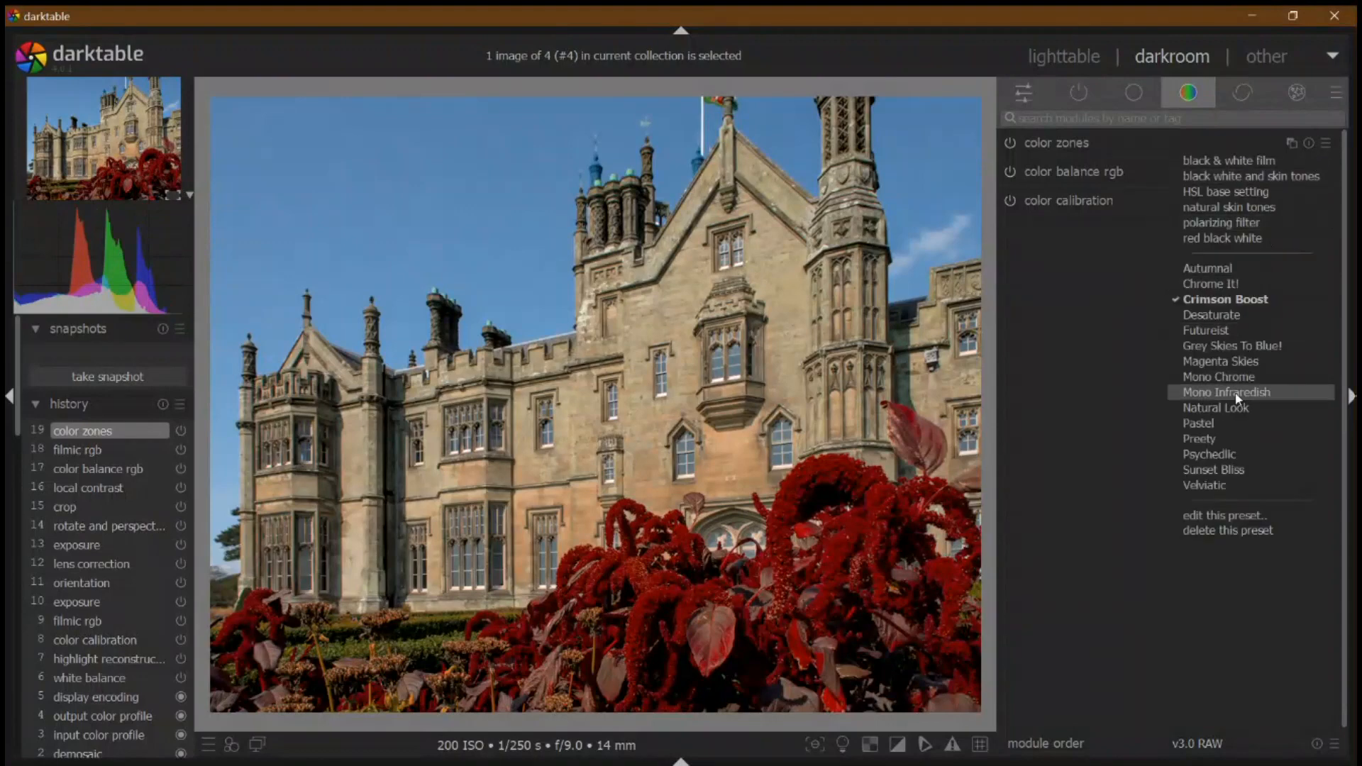
click(1234, 409)
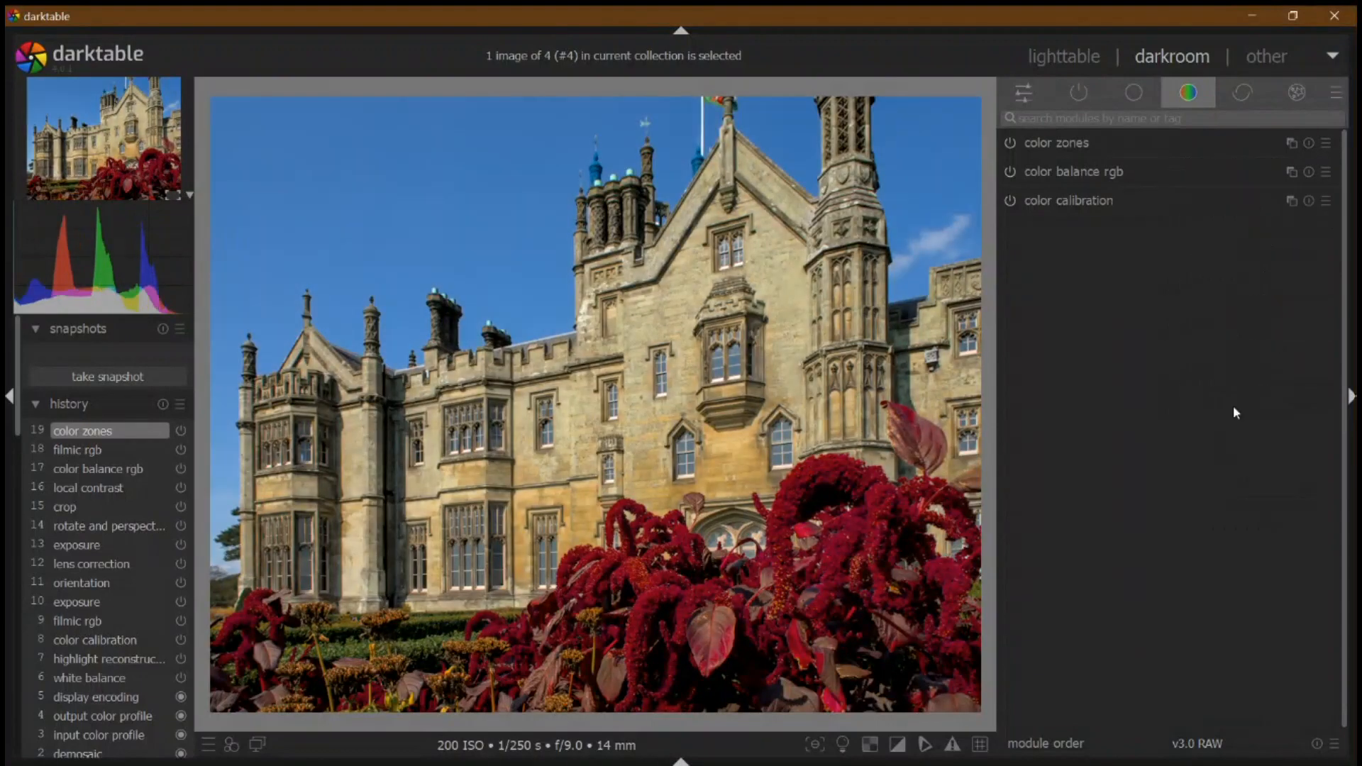
click(1325, 142)
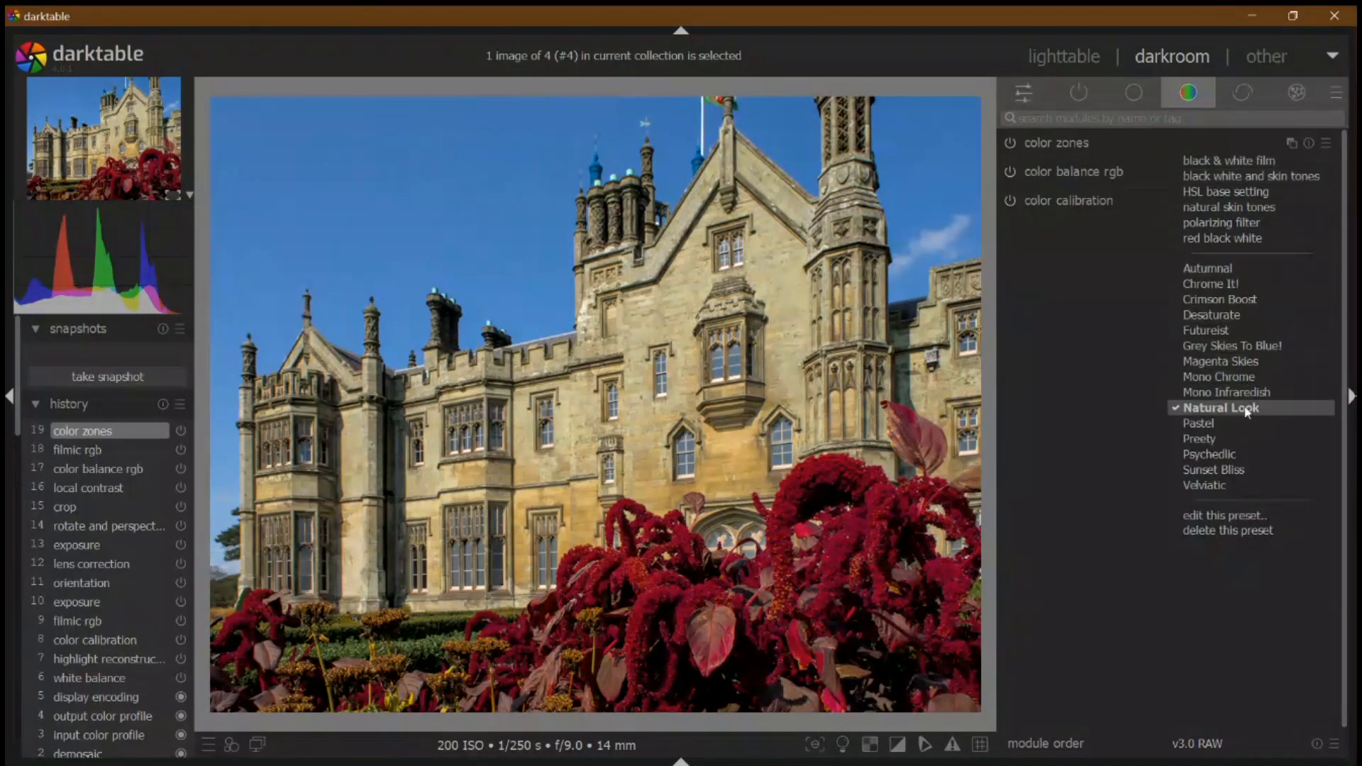
click(1240, 438)
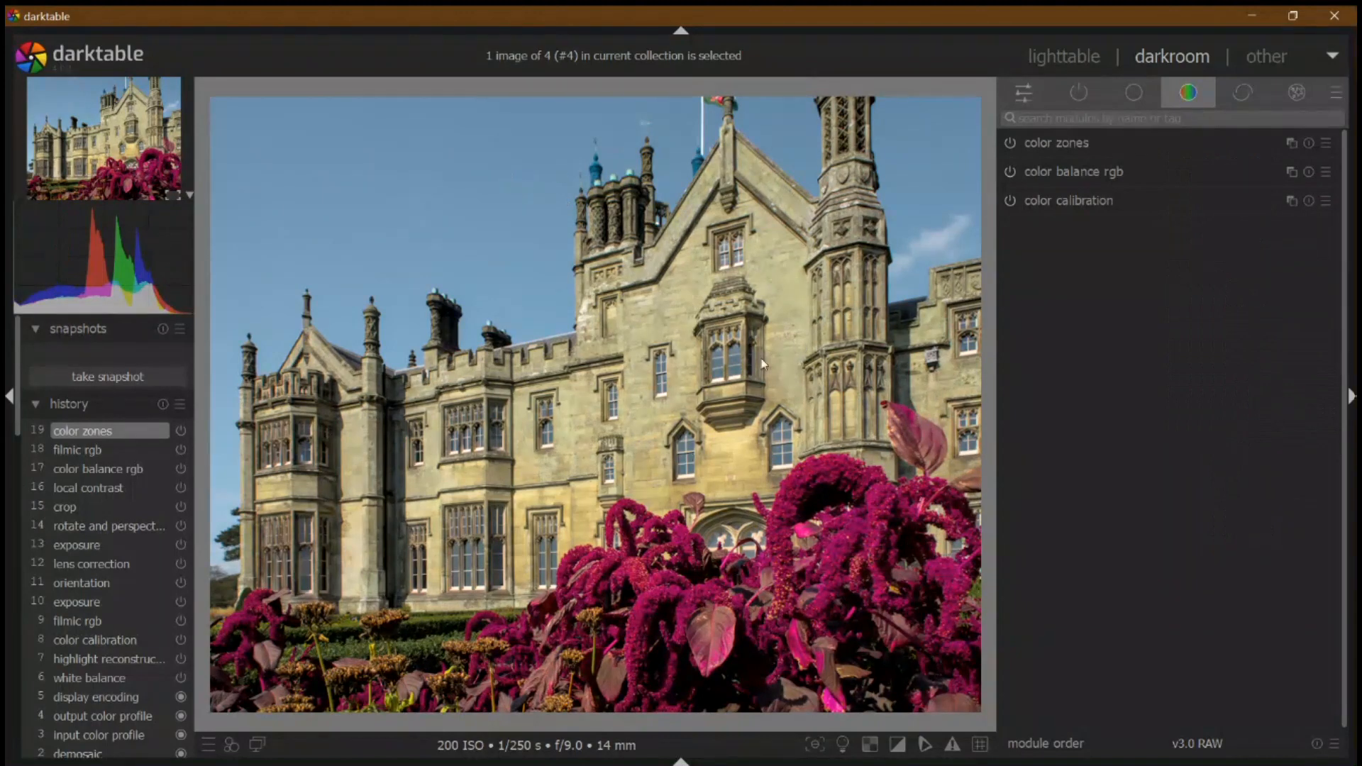
Replace the Preety color zones preset with one giving a deep blue sky and dark red flowers, and apply a vignetting preset.
click(1325, 145)
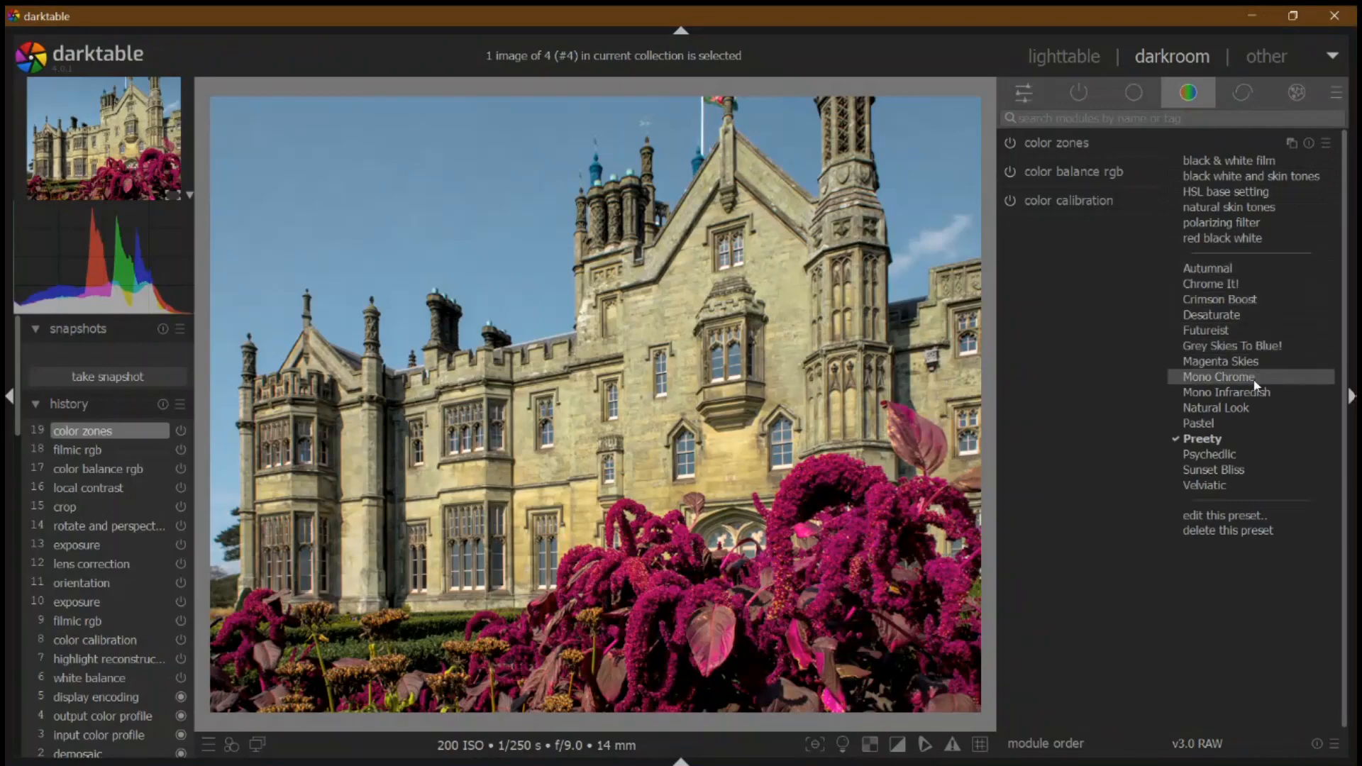
click(1242, 417)
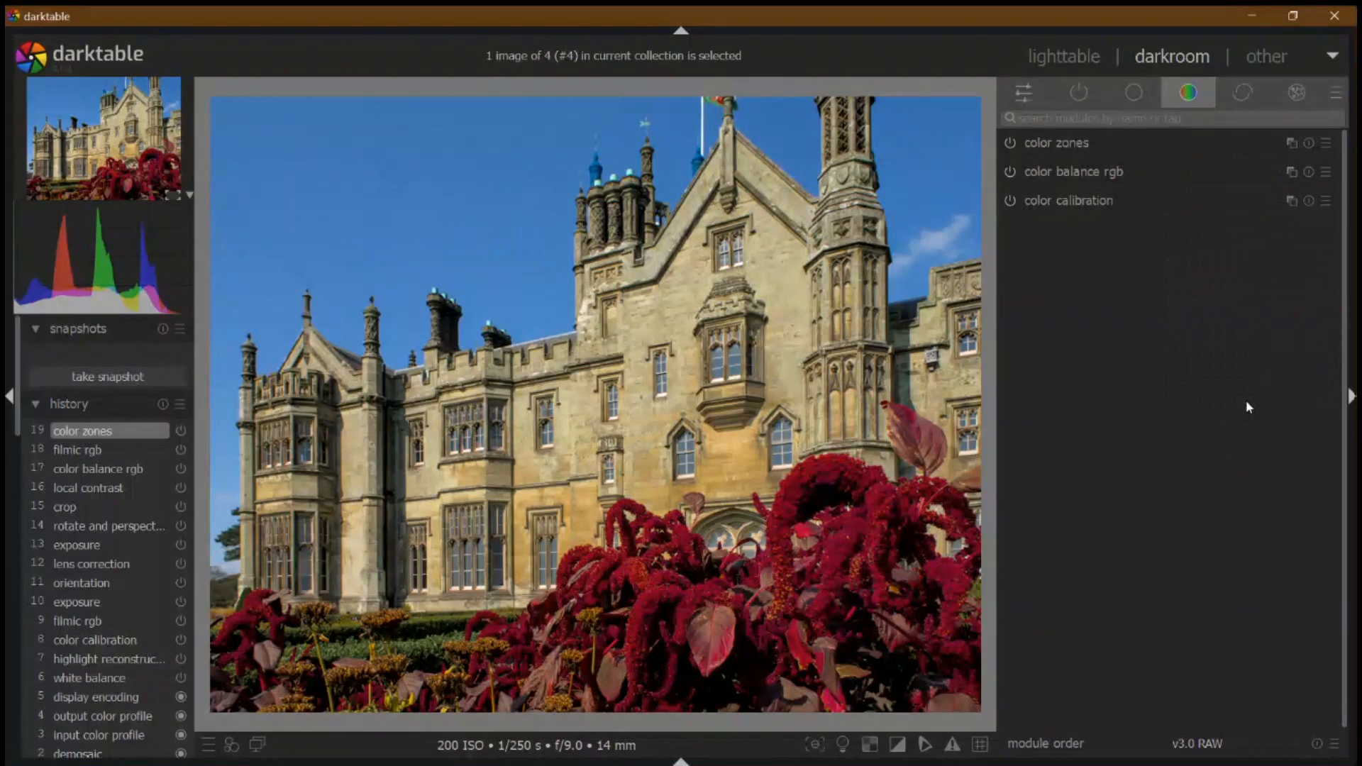
click(1297, 99)
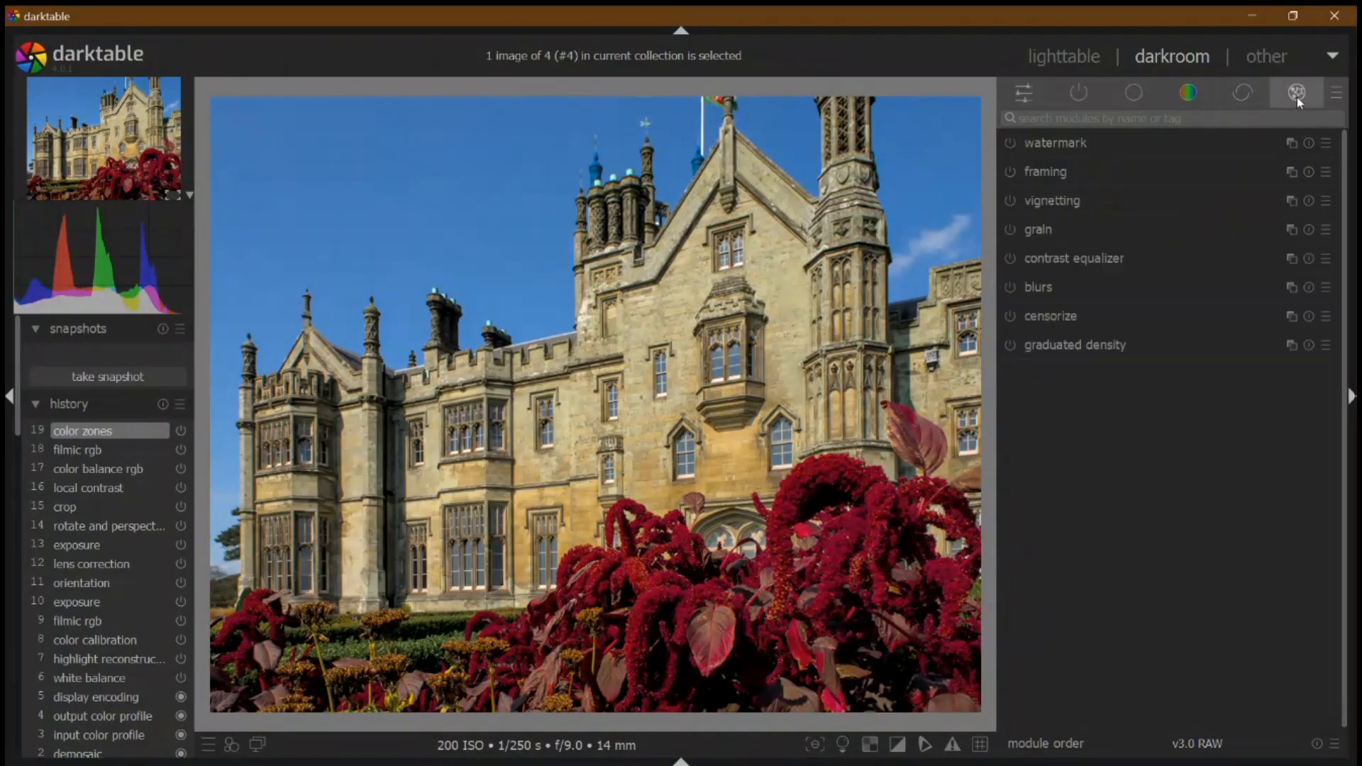
click(1327, 202)
click(1289, 267)
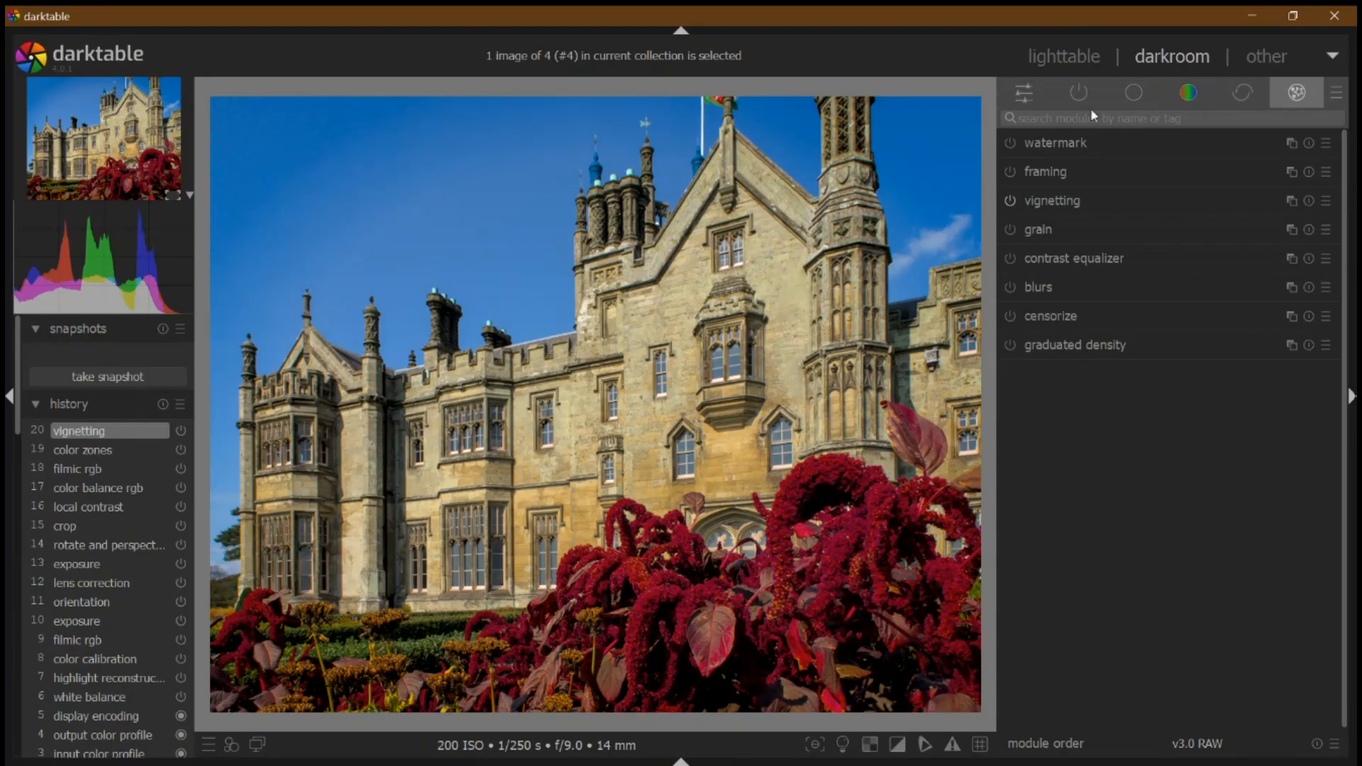
Raise the castle photo's exposure to +0.854 EV by stretching the histogram toward the highlights.
click(1024, 96)
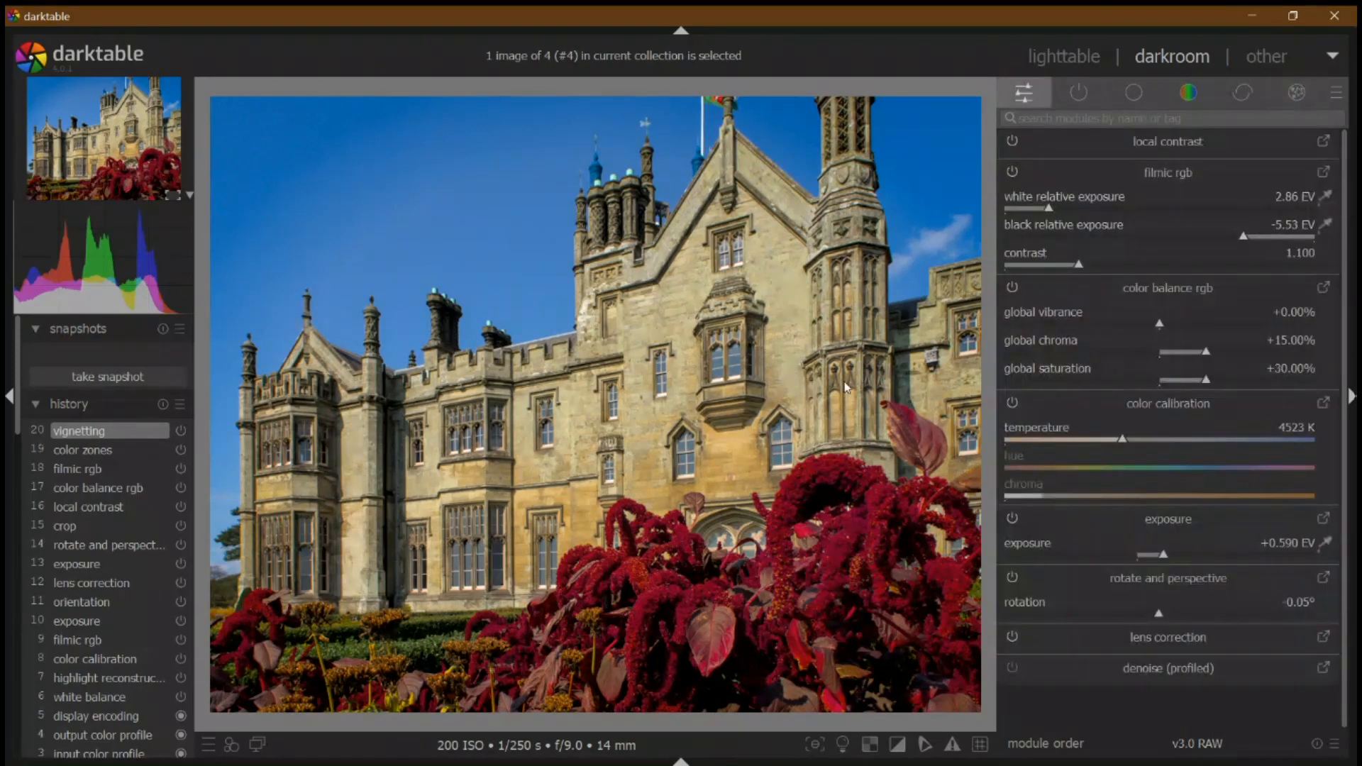
mouse_move(183, 314)
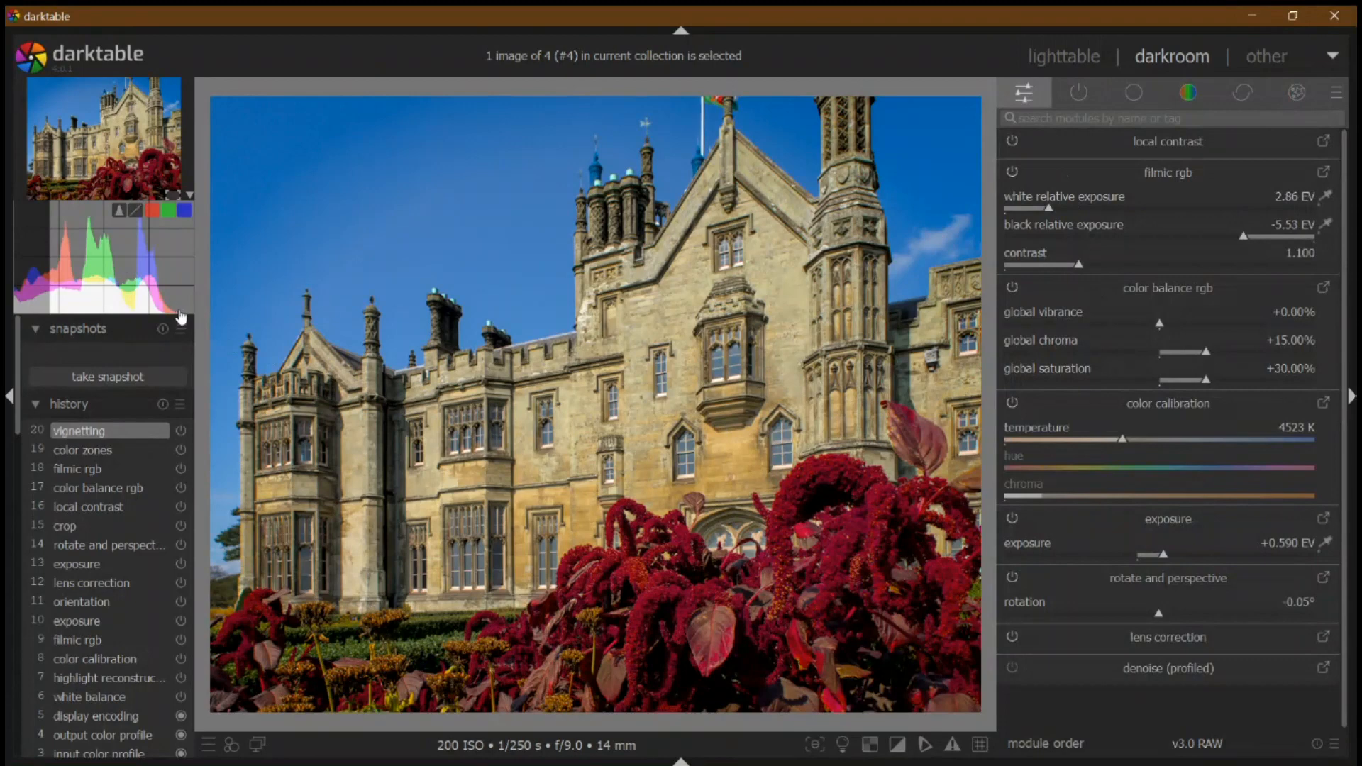
drag(182, 315, 190, 316)
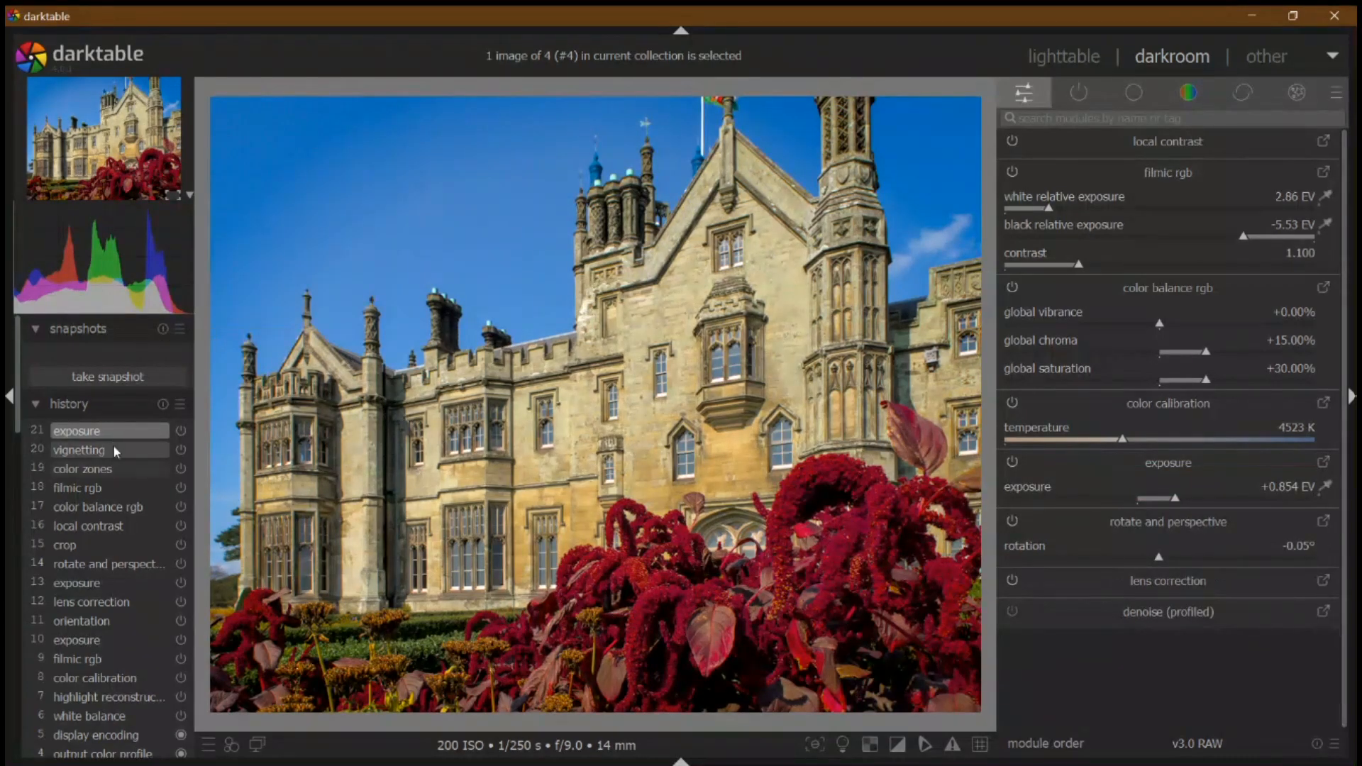
Take a snapshot of the castle edit, compare it with the crop stage in the history, and return to the latest edit state.
click(129, 379)
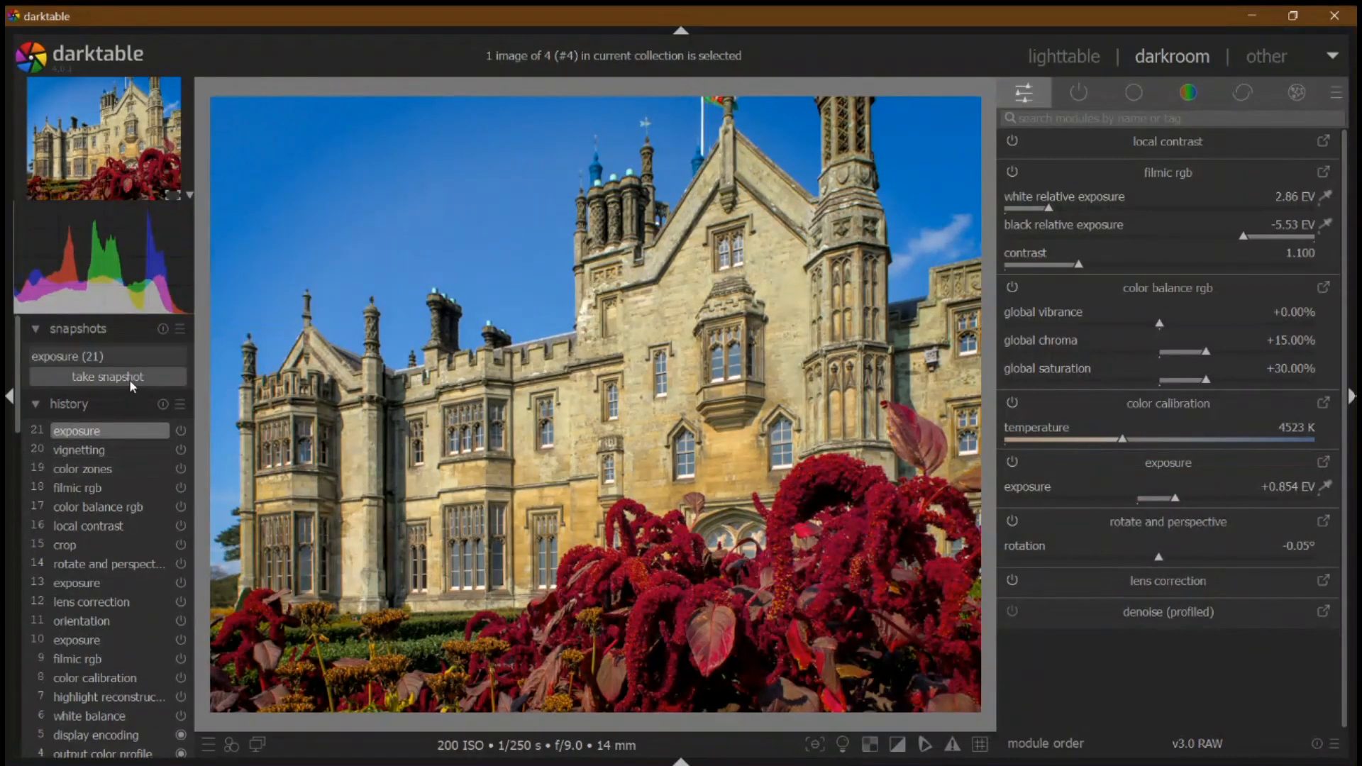
click(83, 545)
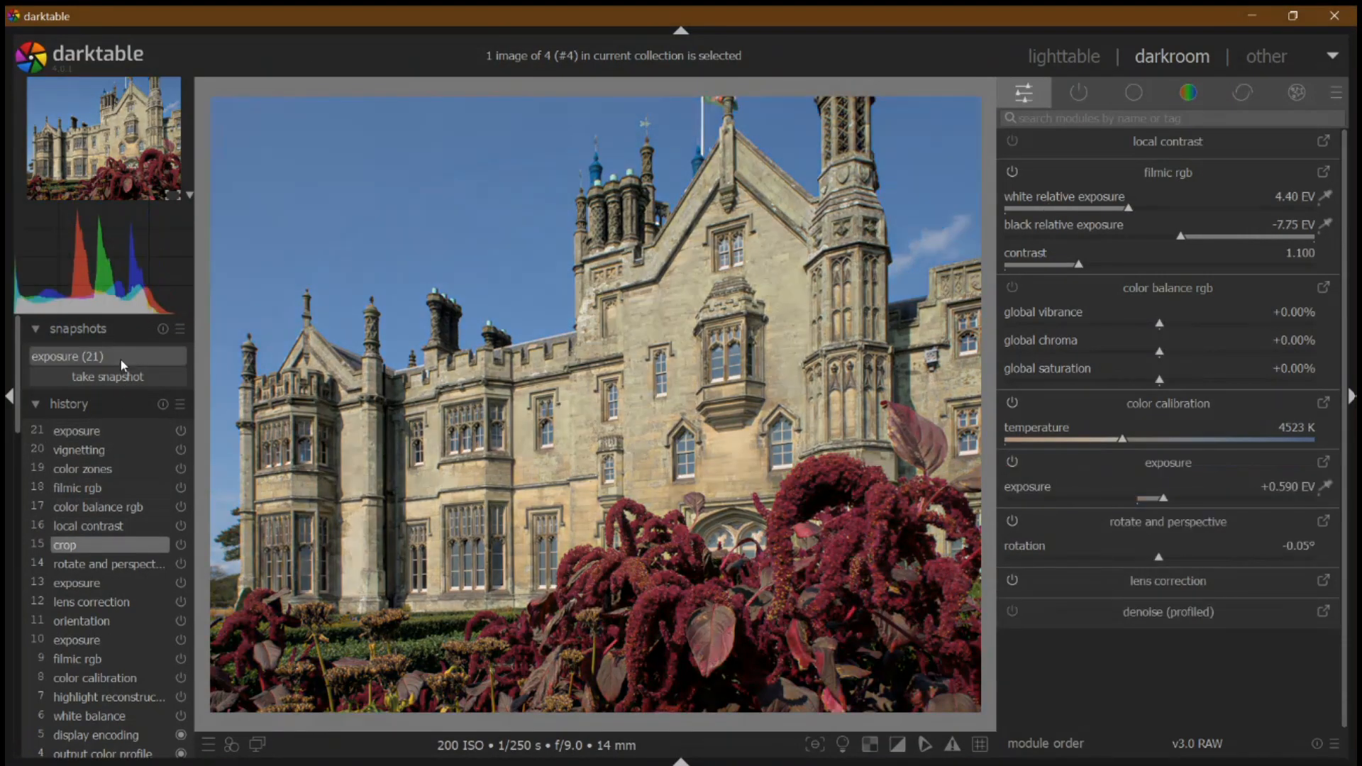
click(120, 359)
drag(626, 382, 982, 536)
click(100, 356)
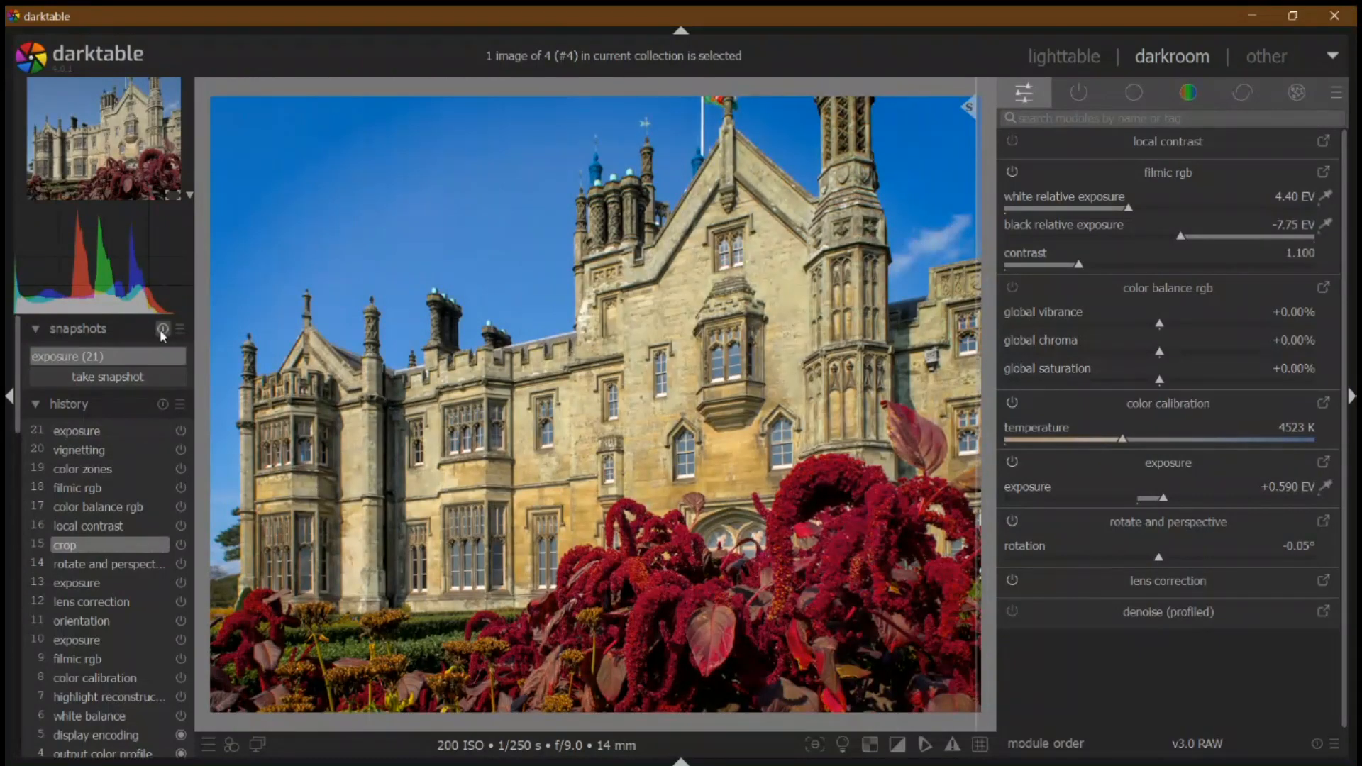
click(113, 430)
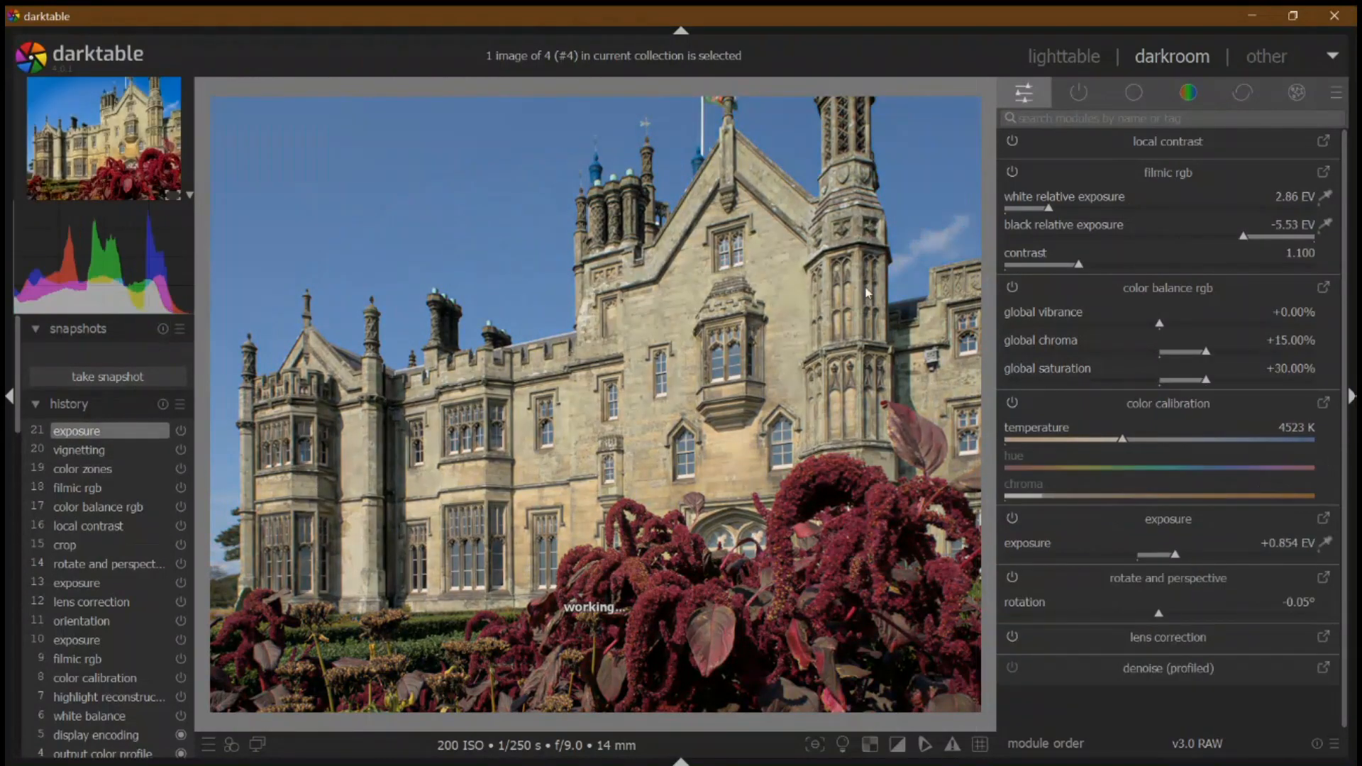
In the mushroom photo, apply the lens correction preset Viltrox 13mm F/1.4 and auto-set the exposure to +1.172 EV by sampling the whole image.
click(1098, 58)
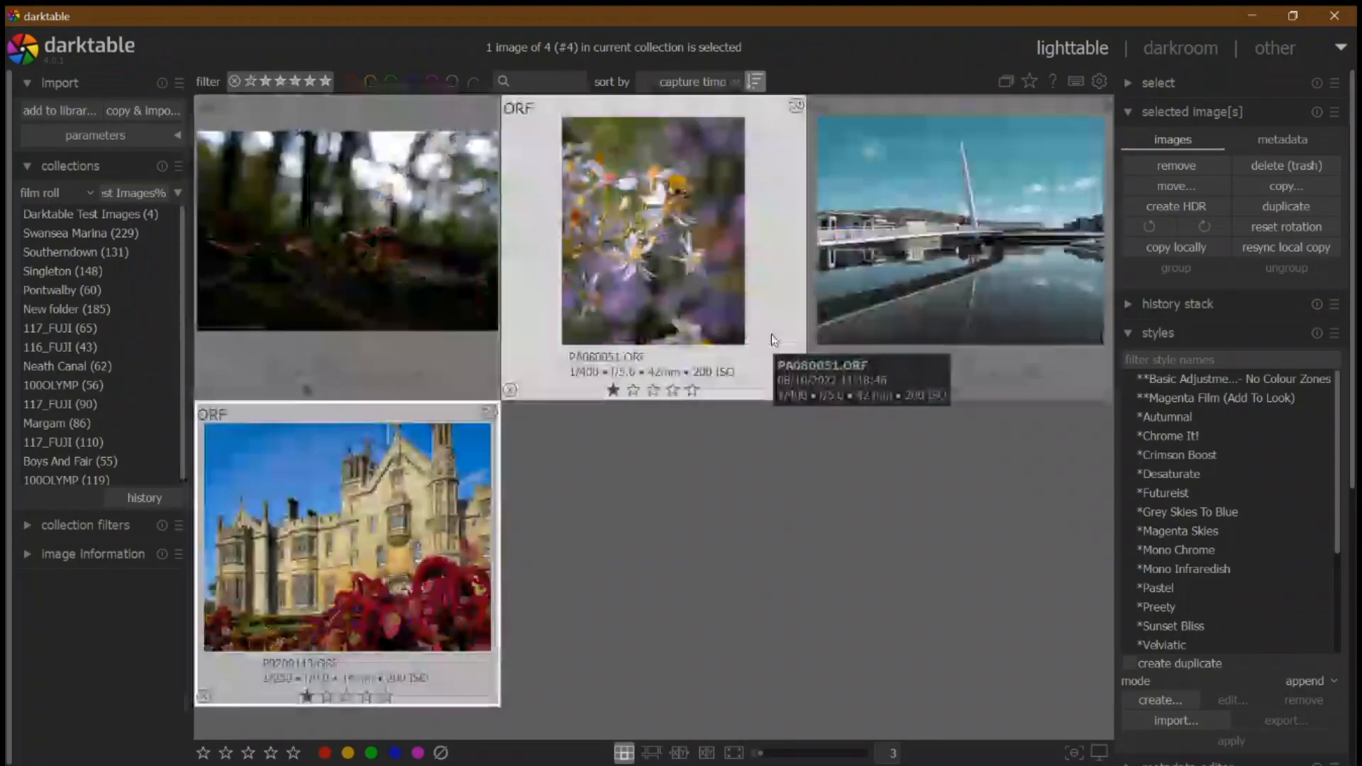
double_click(373, 227)
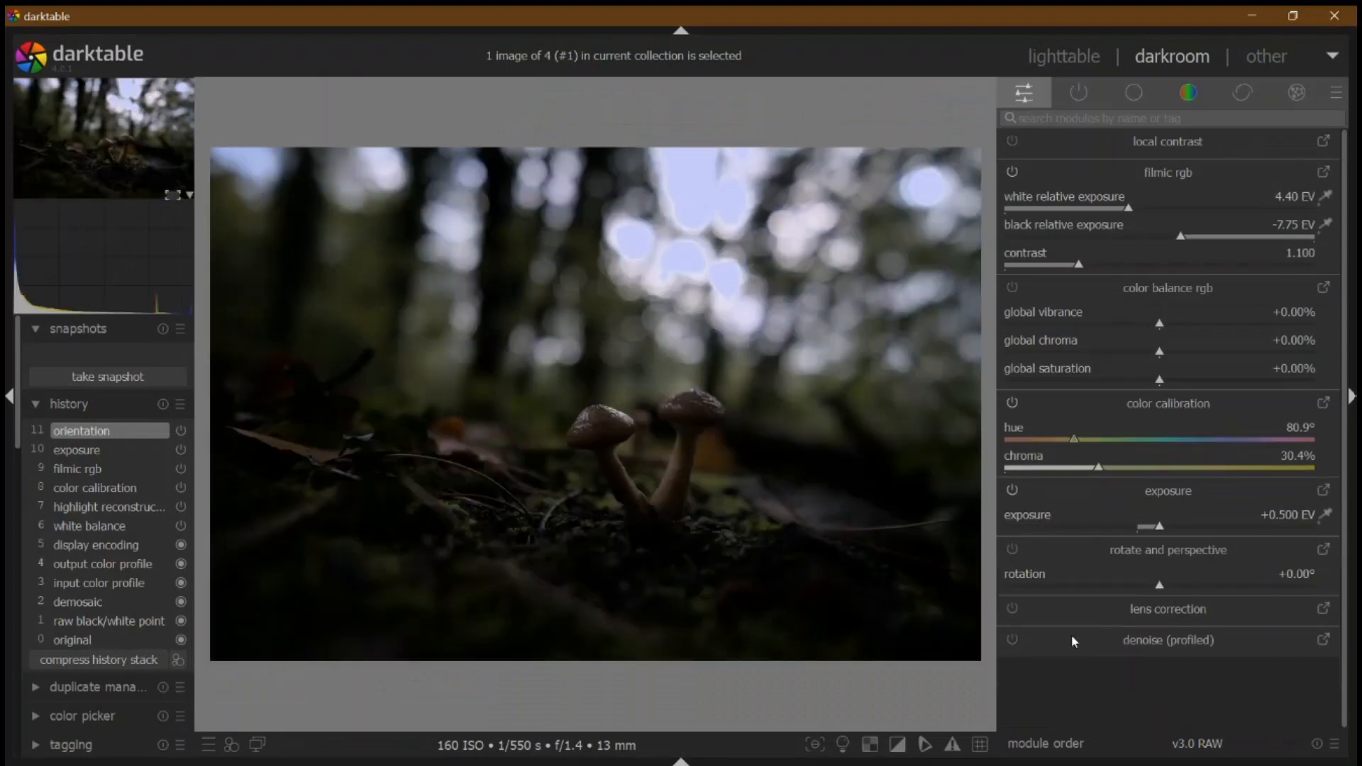
click(1323, 608)
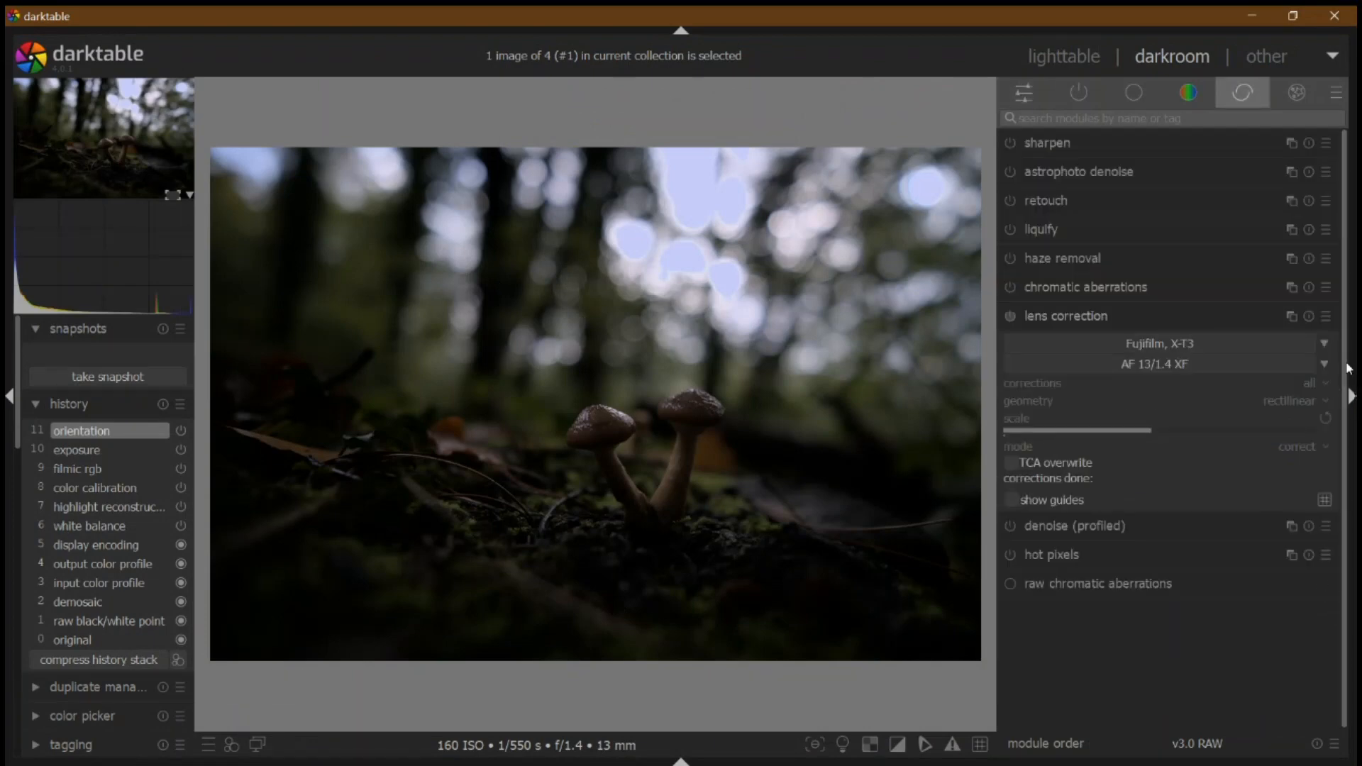
click(1327, 317)
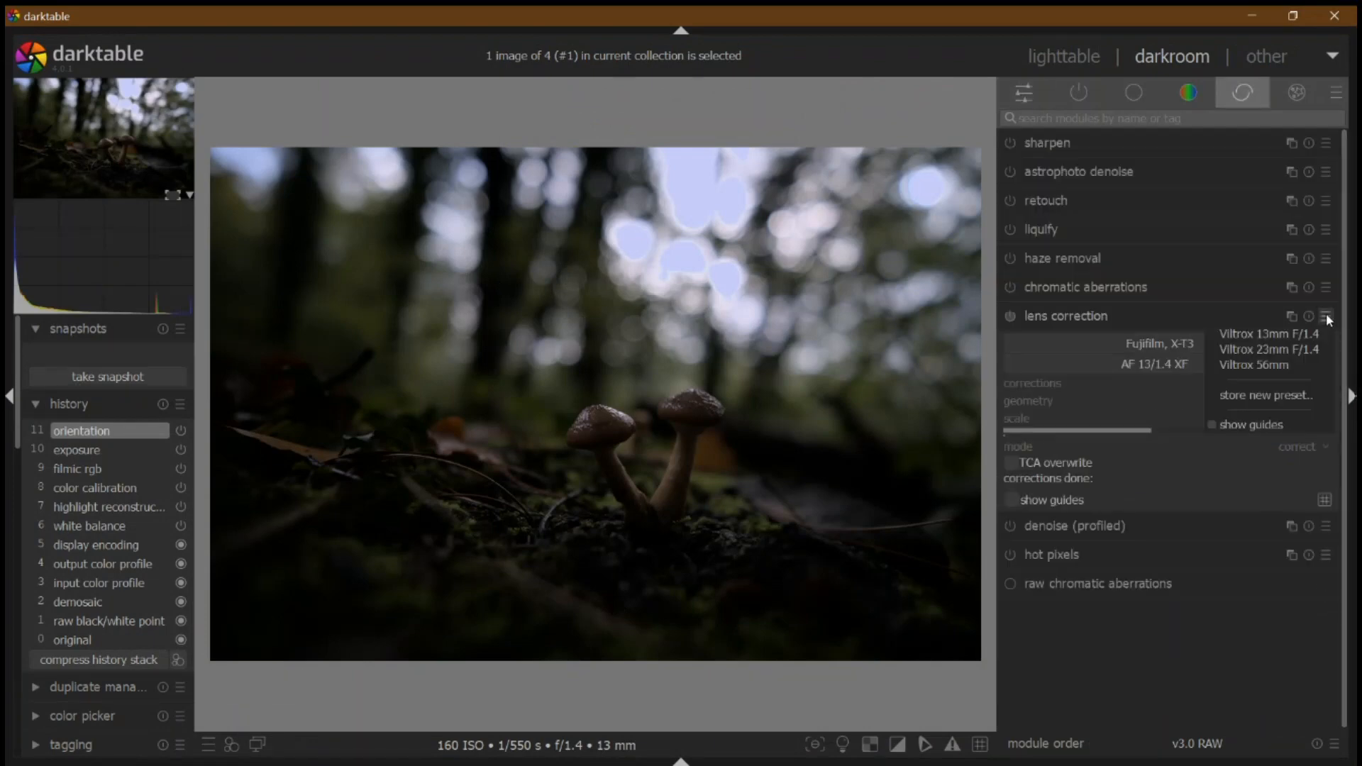
click(1289, 332)
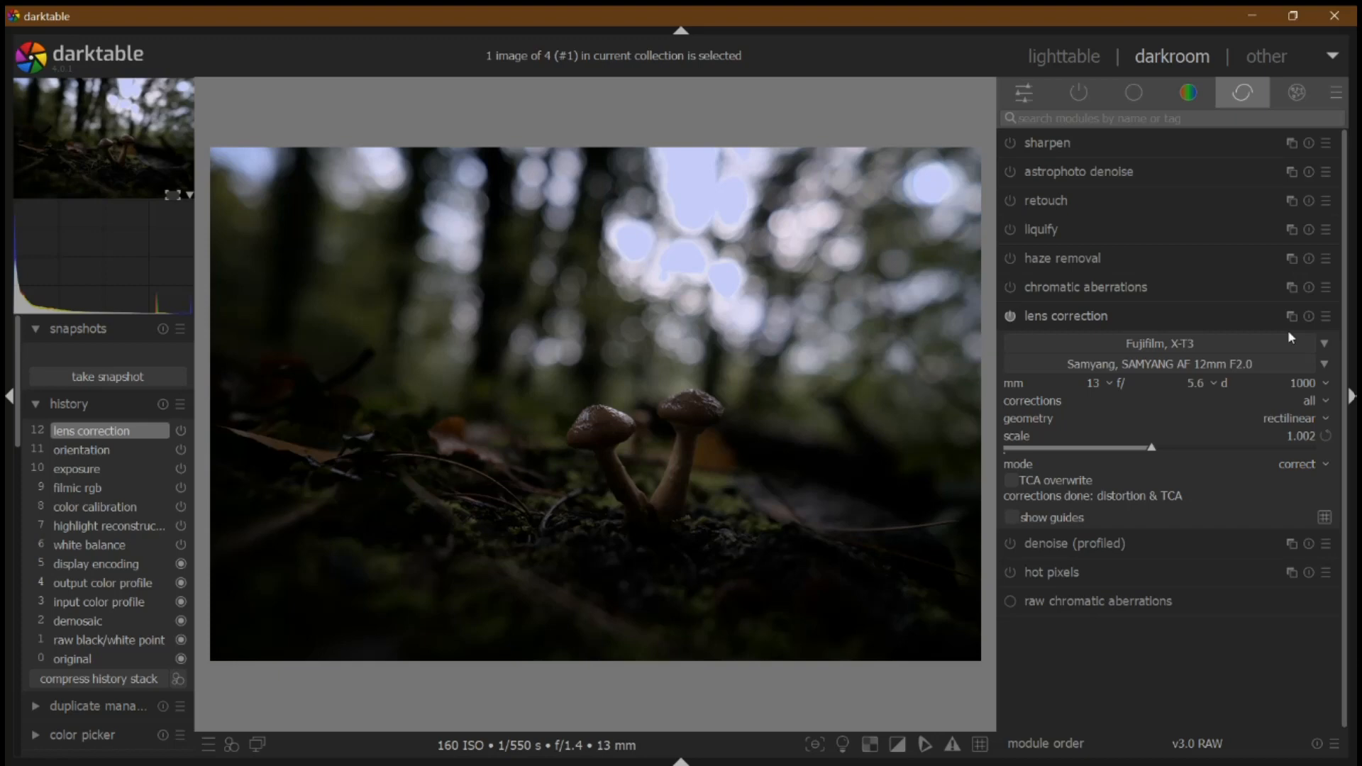
click(1146, 317)
click(1028, 96)
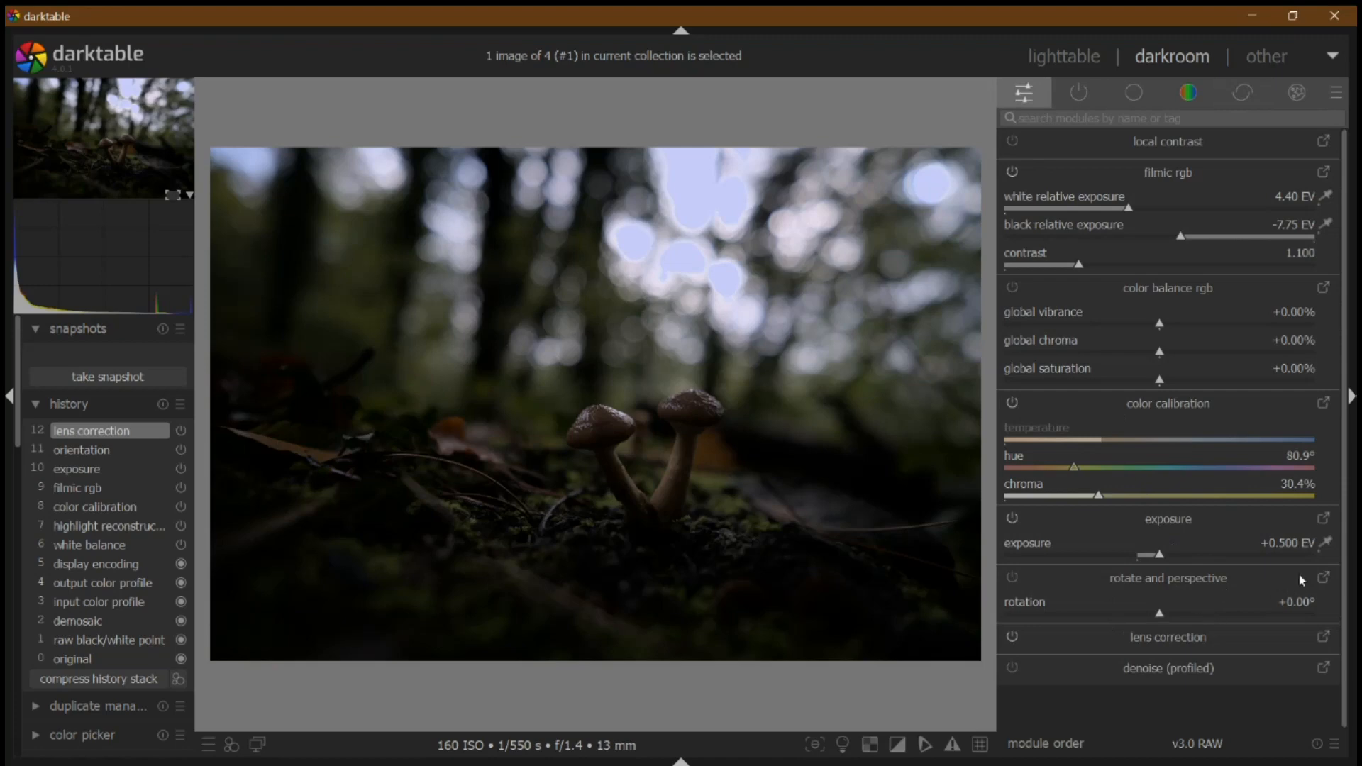
click(1323, 545)
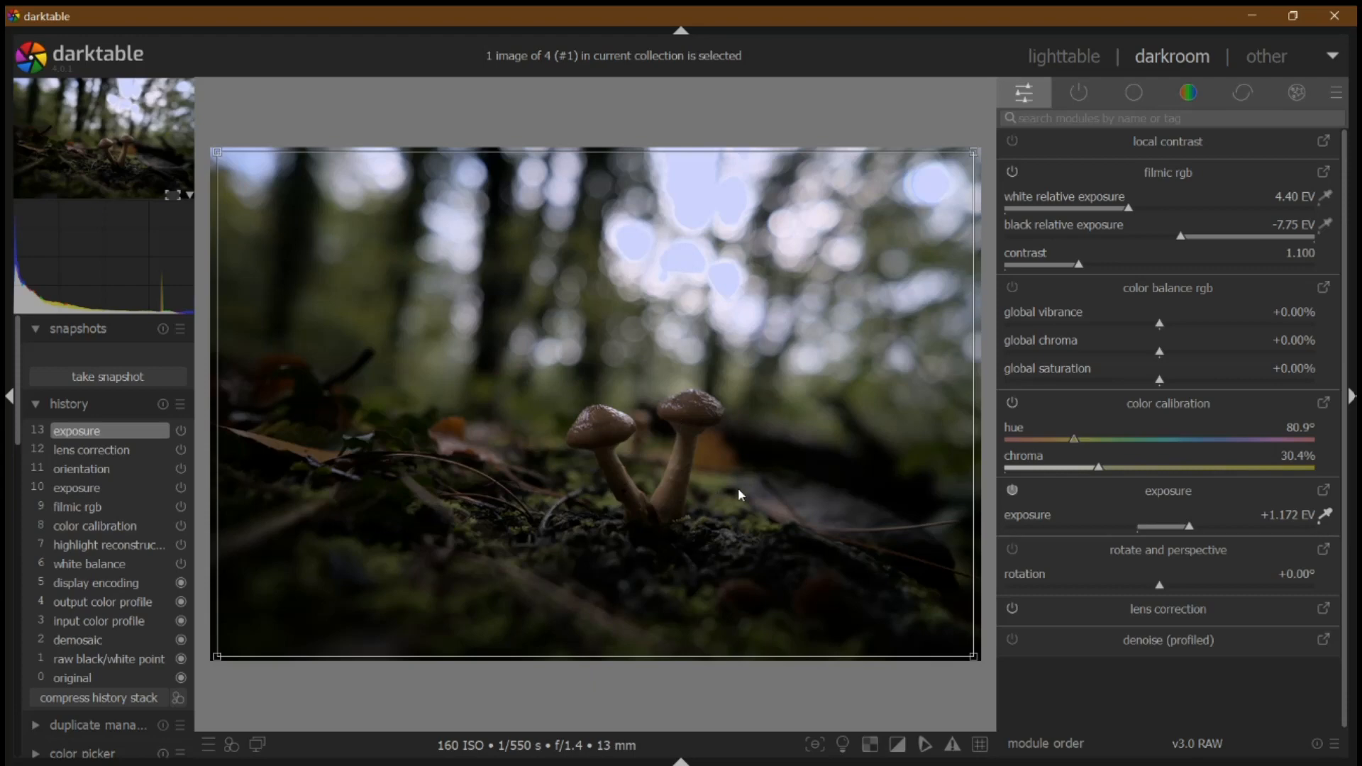
Apply the style **Basic Adjustments - No Colour Zones to the mushroom photo and auto-sample filmic rgb's relative exposures to black -7.02 EV and white 4.36 EV.
click(231, 744)
click(353, 399)
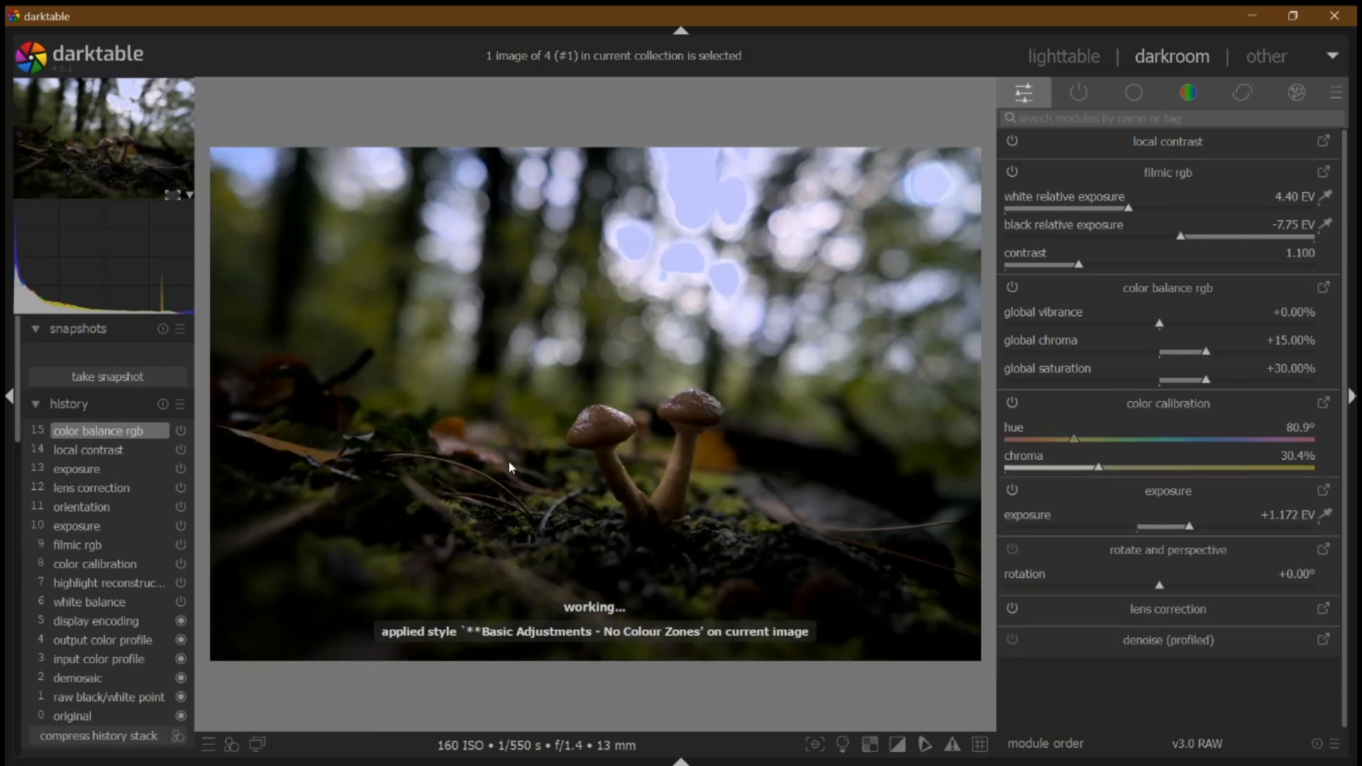
click(1326, 225)
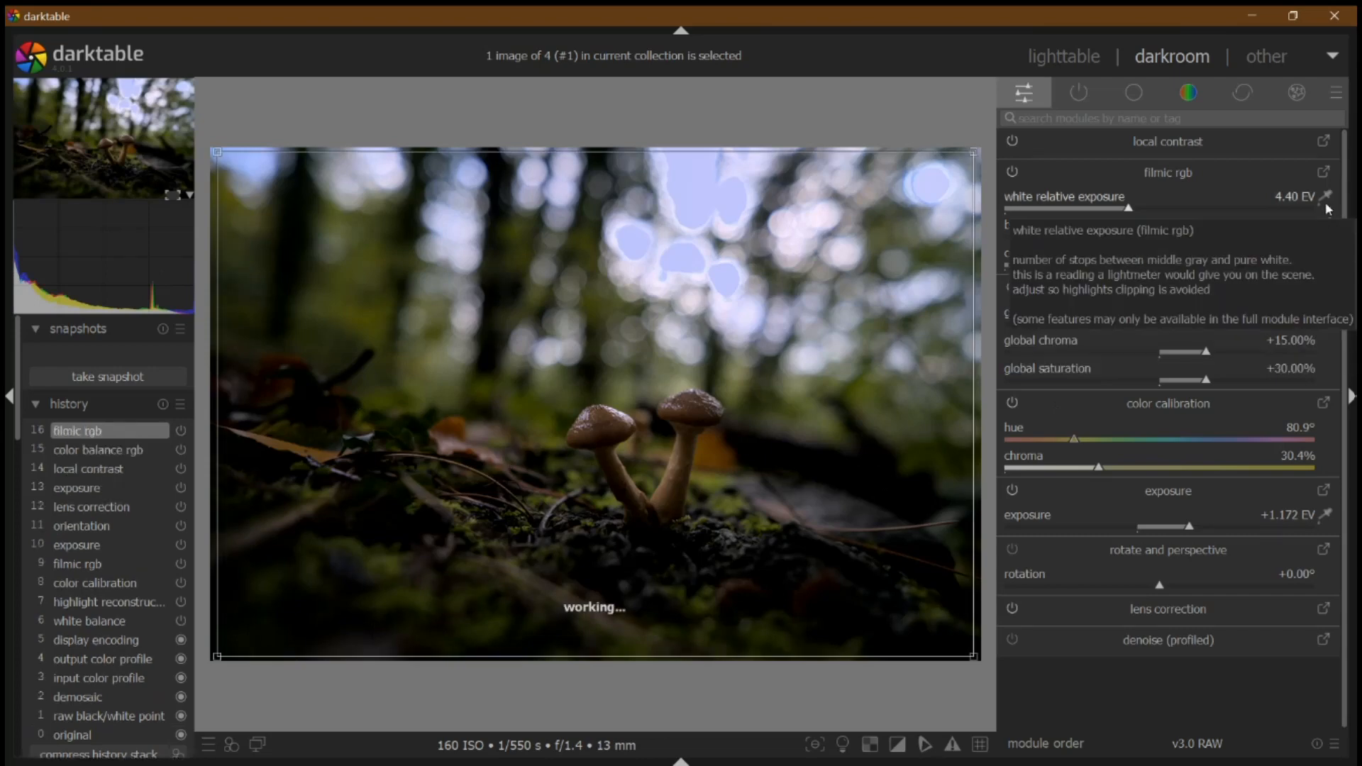
click(1327, 199)
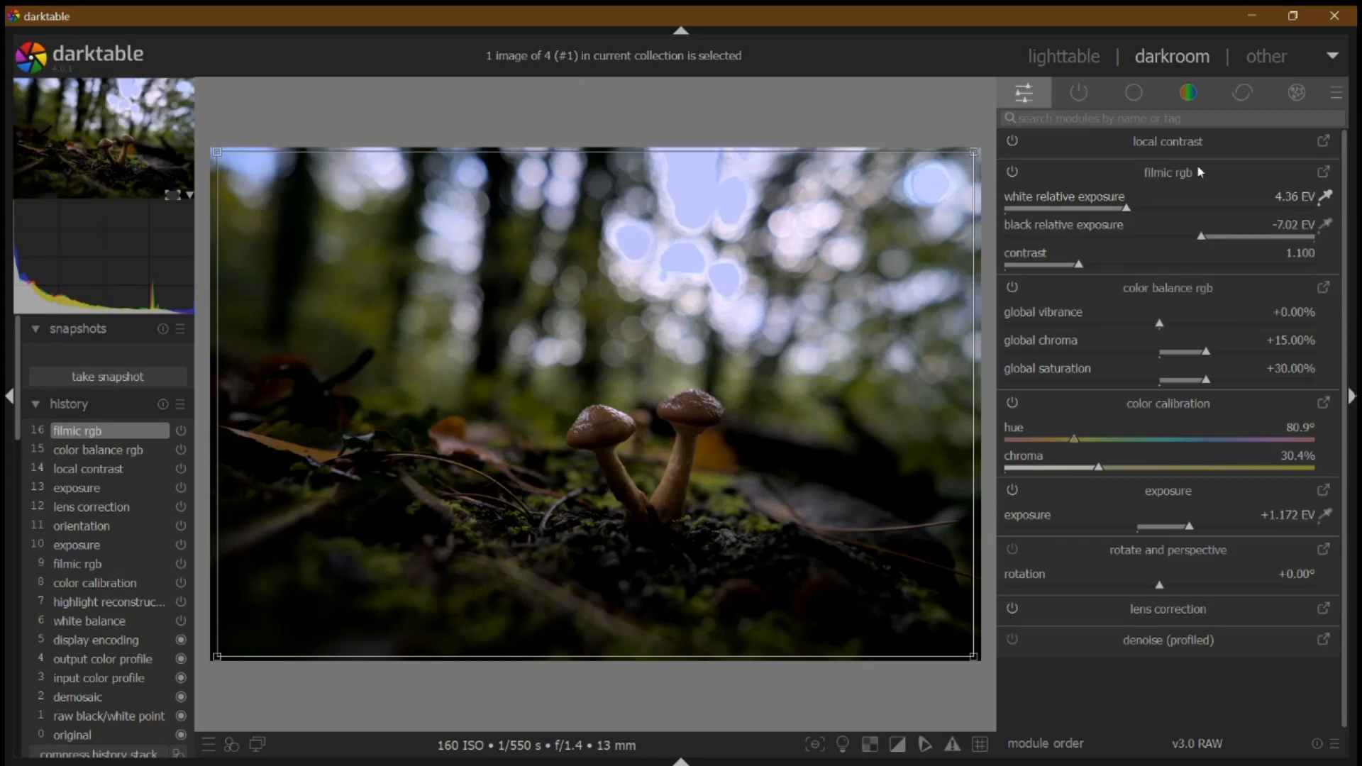
Display filmic rgb's highlight reconstruction mask and set the highlights clipping threshold to -1.45 EV and the transition to 3.27 EV.
click(1323, 173)
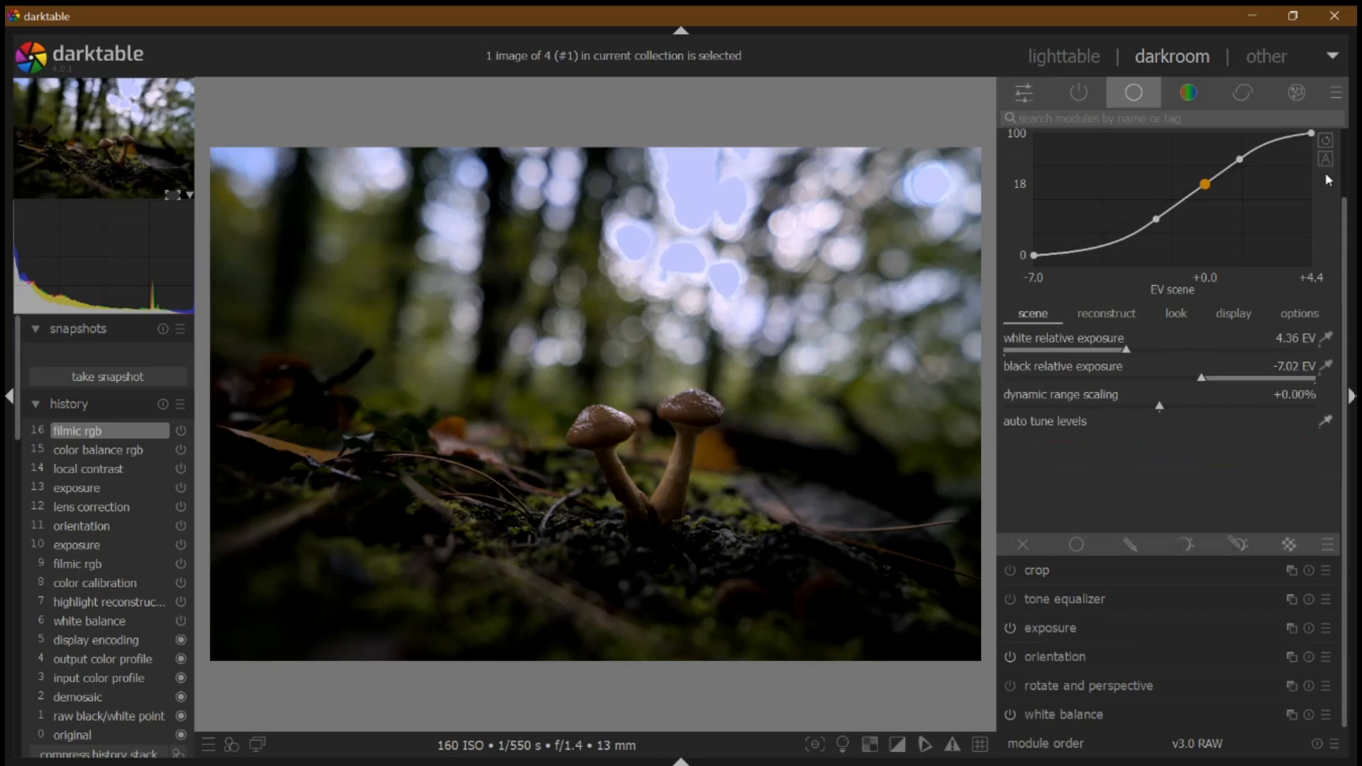
click(1099, 319)
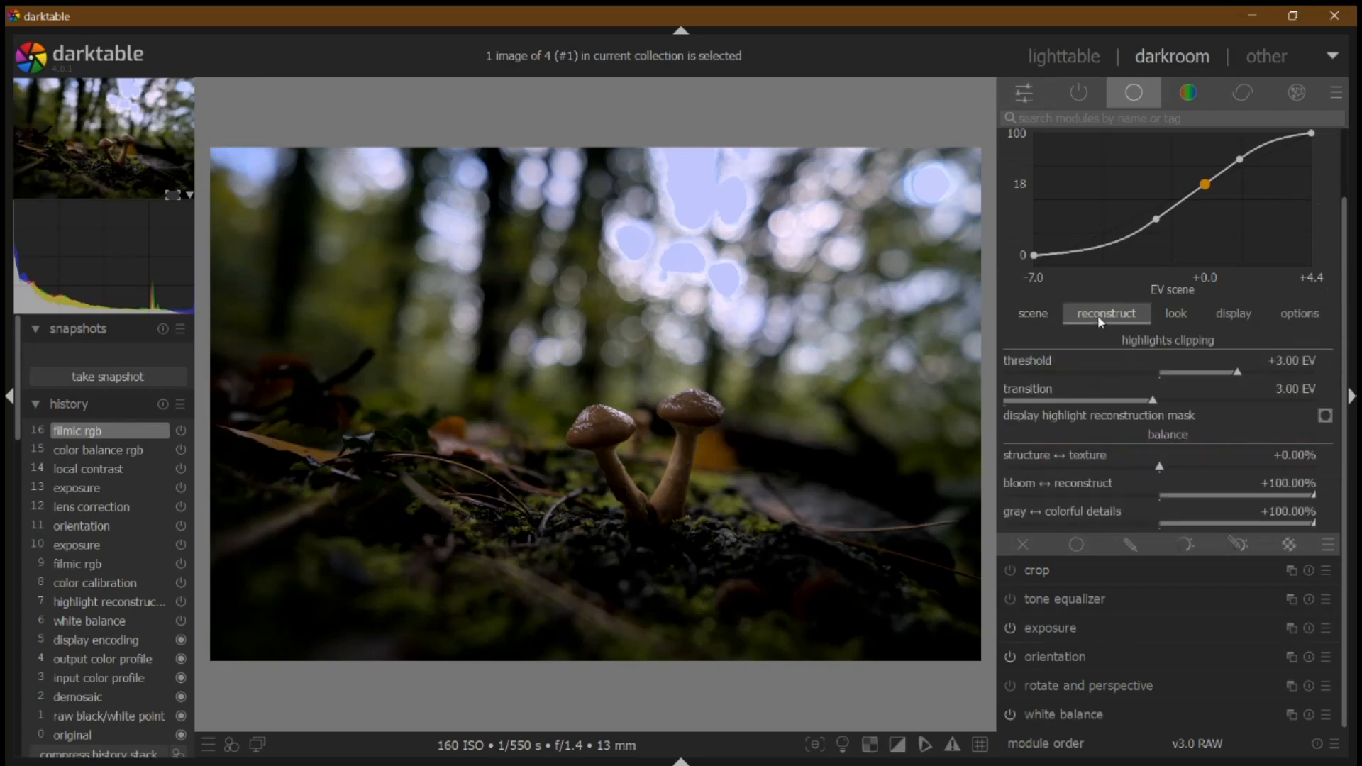
click(1325, 416)
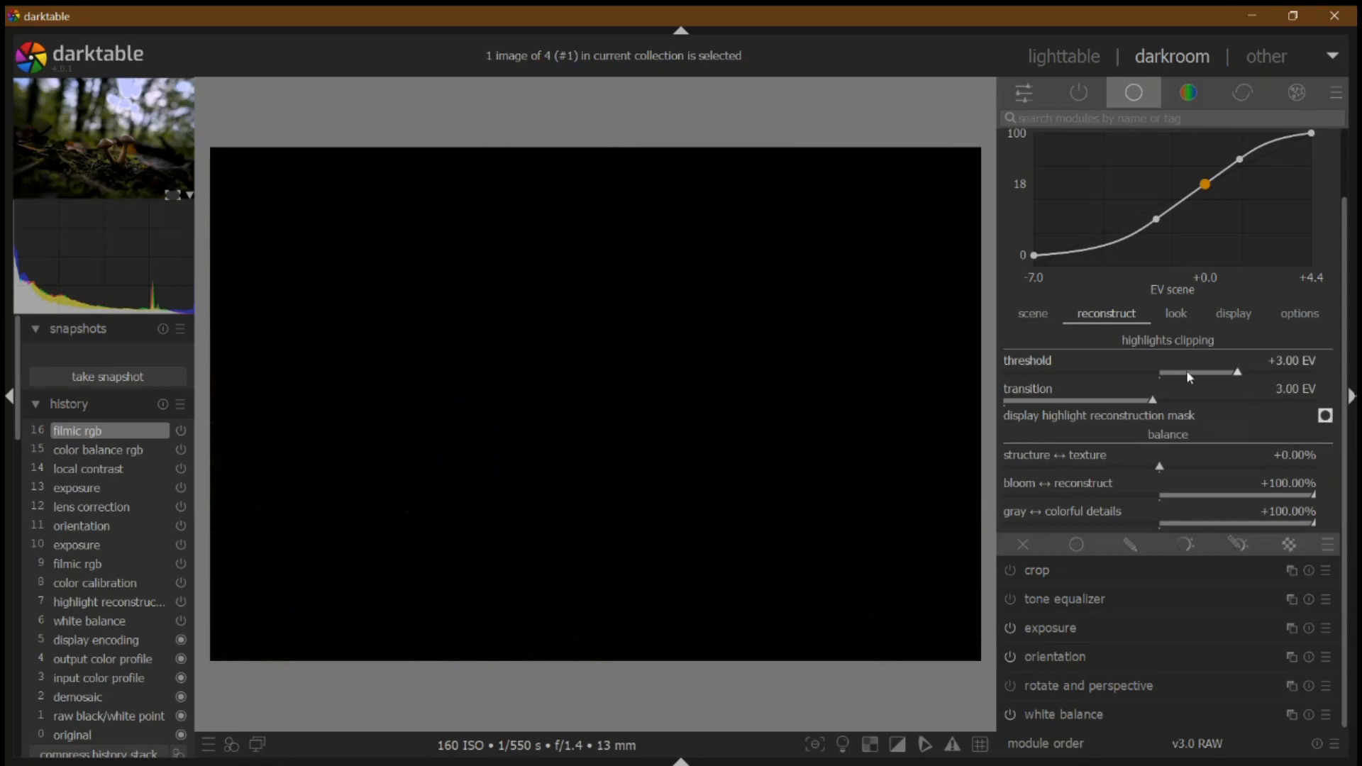
click(1138, 374)
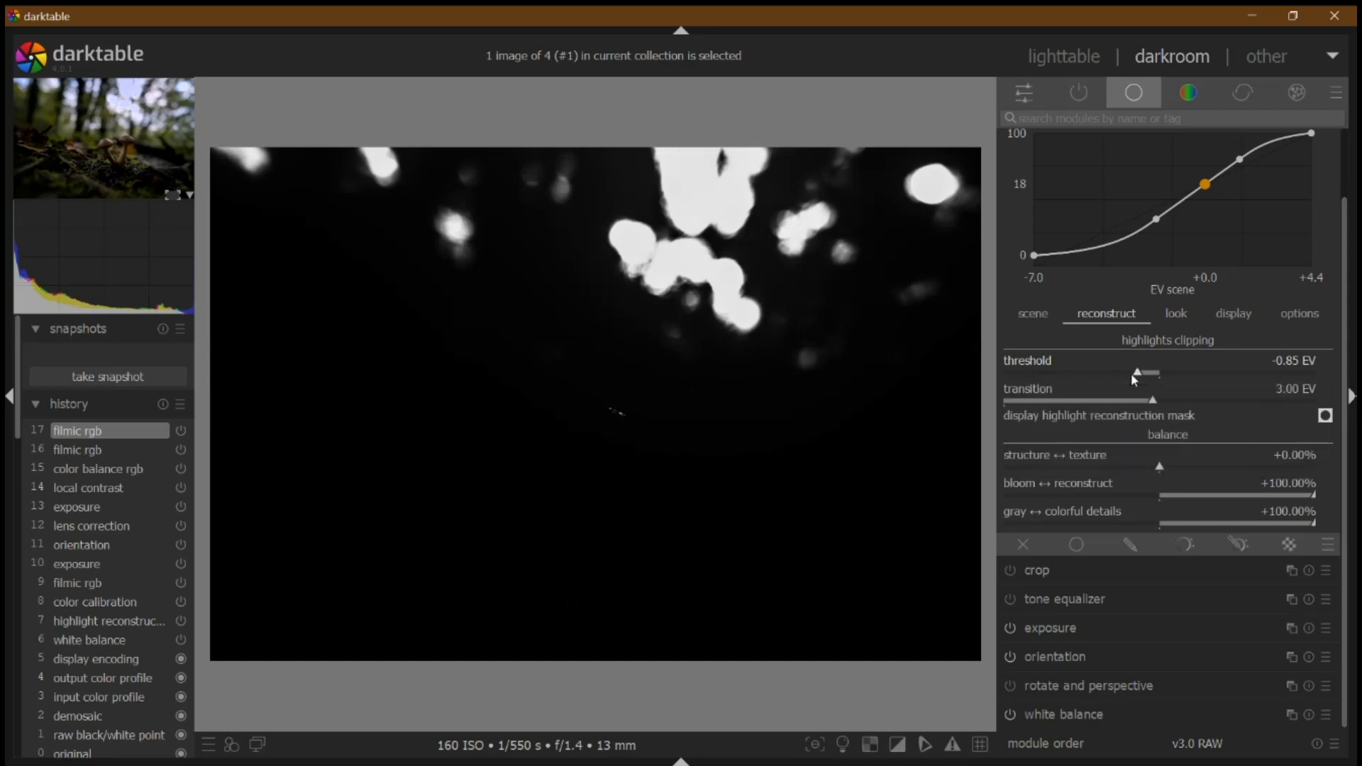
click(1133, 378)
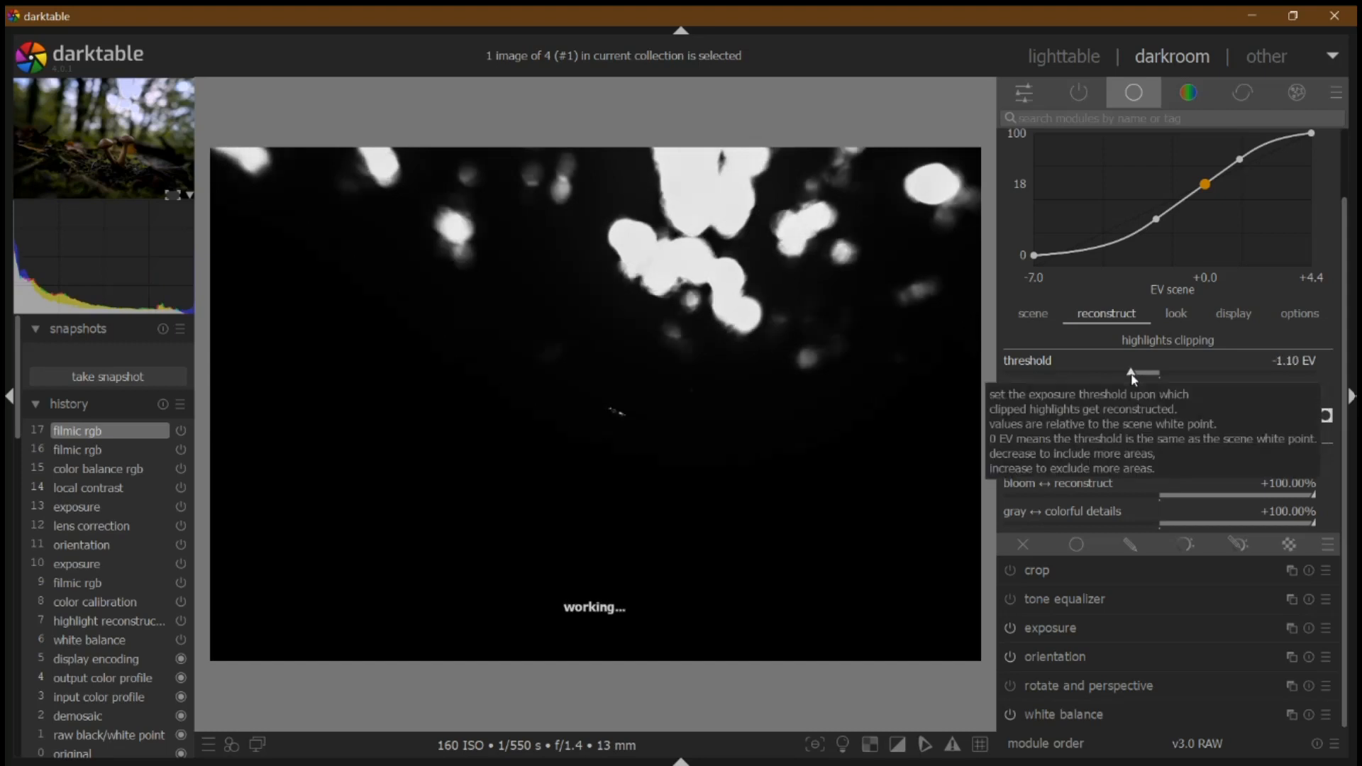
click(1122, 375)
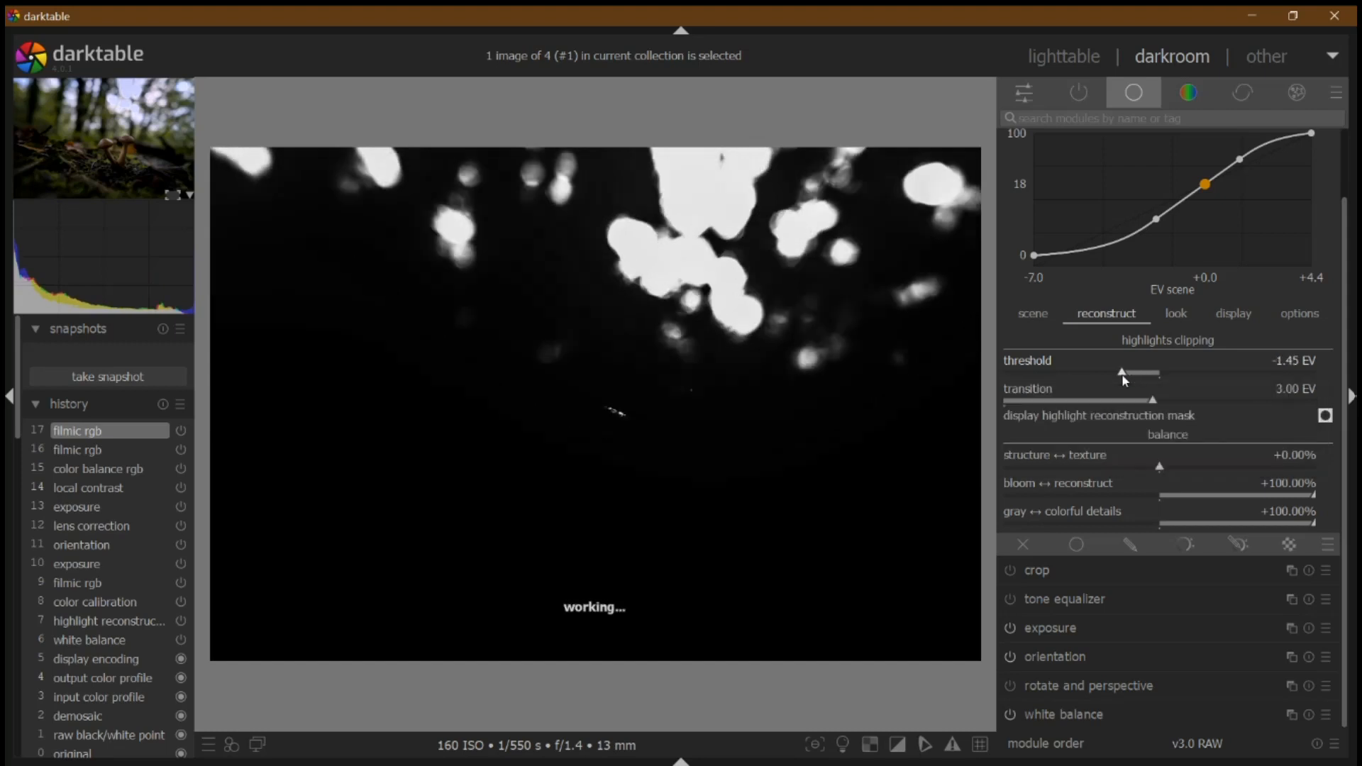
click(1167, 398)
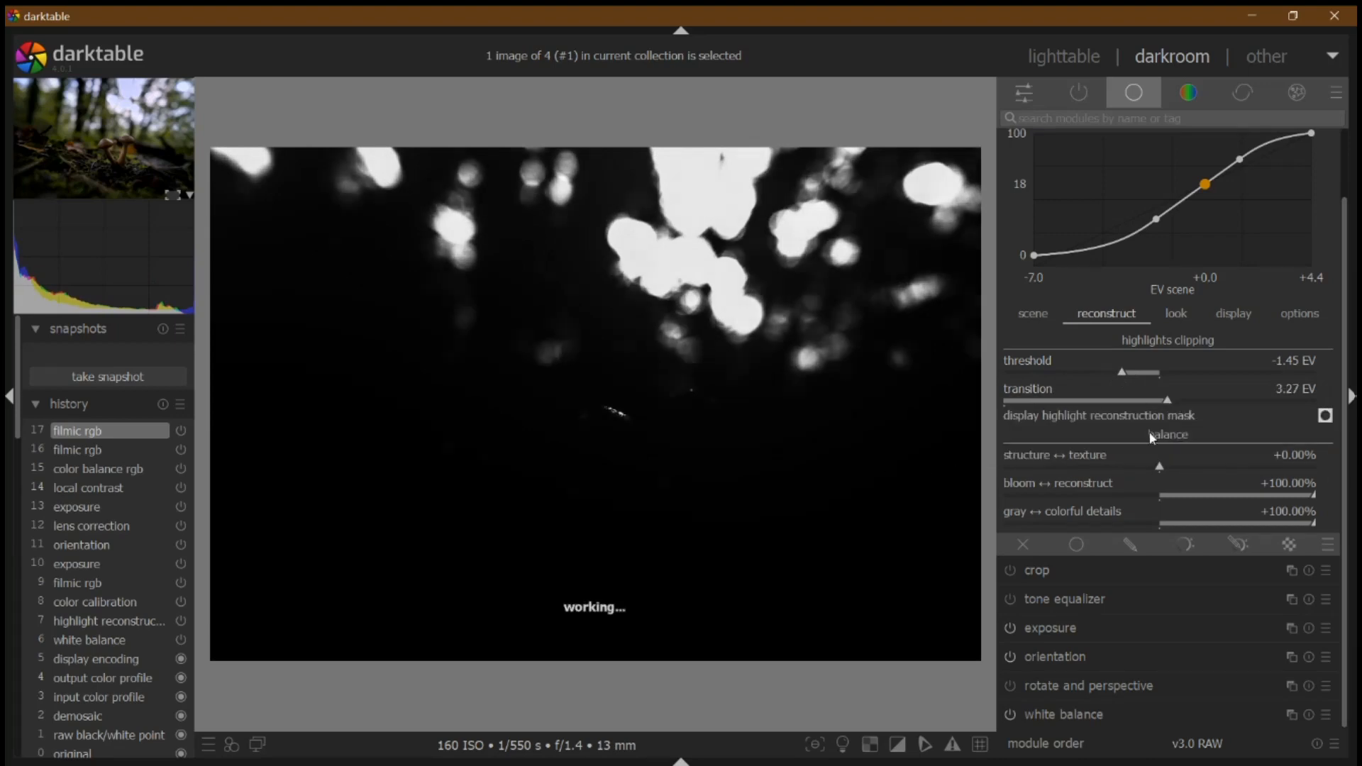
Set filmic rgb's highlight transition to 3.56 EV, hide the reconstruction mask, and set structure/texture to +100% and bloom/reconstruct to -33.18%.
click(1182, 400)
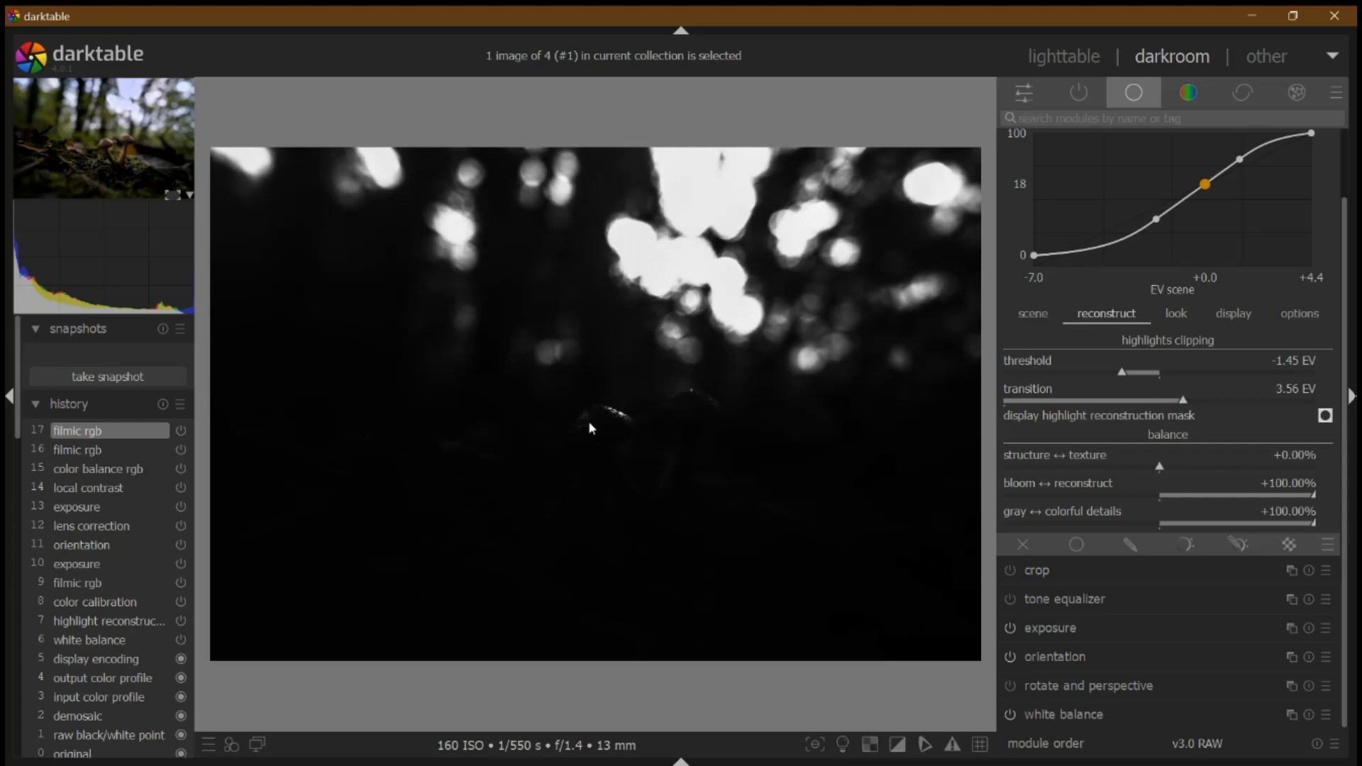
click(1324, 416)
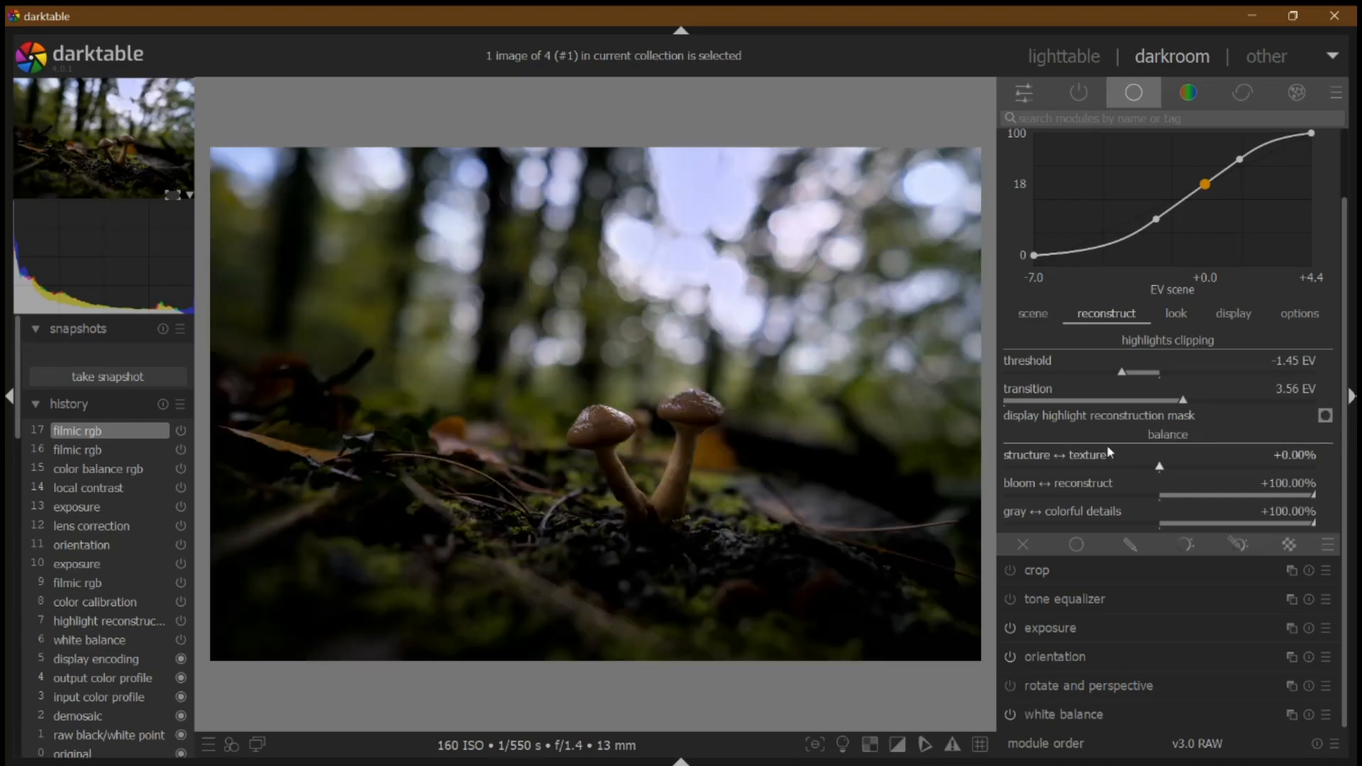
drag(1164, 464, 1321, 462)
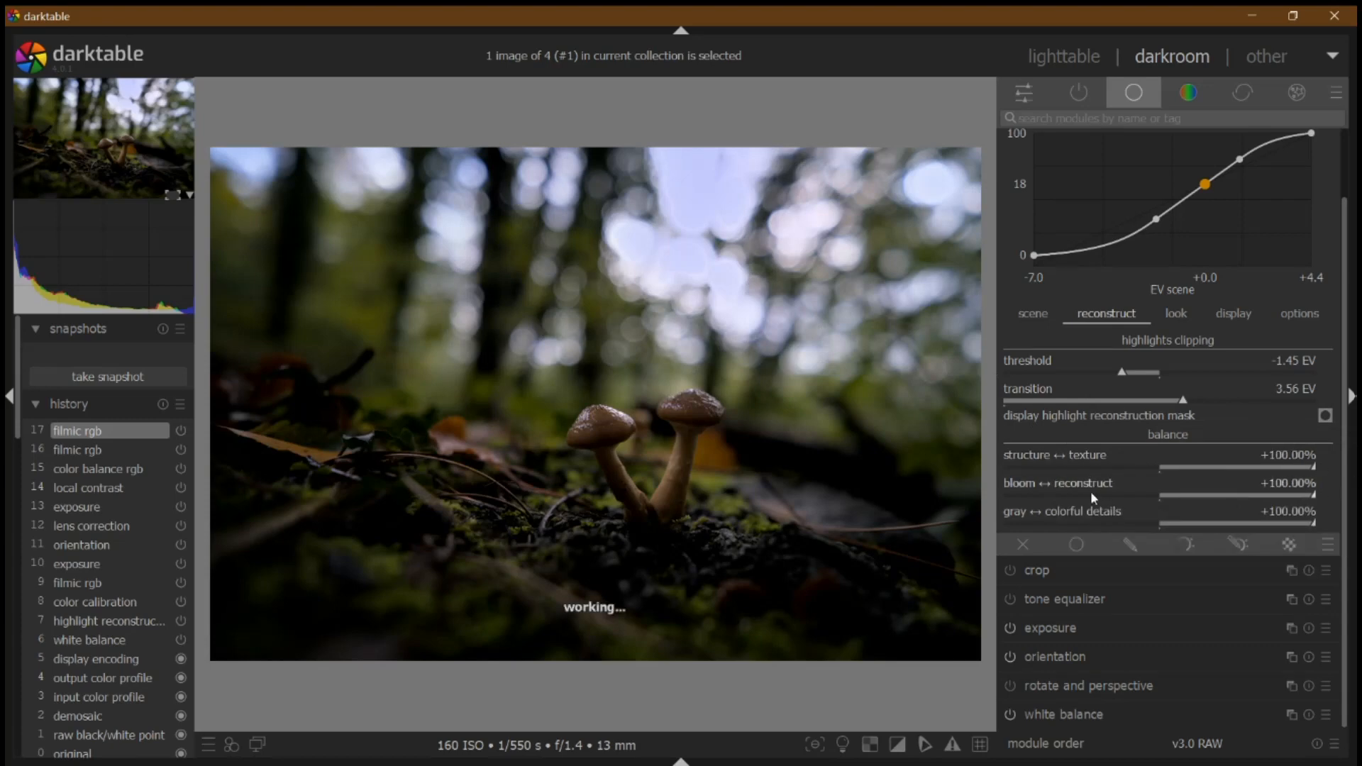
click(1092, 496)
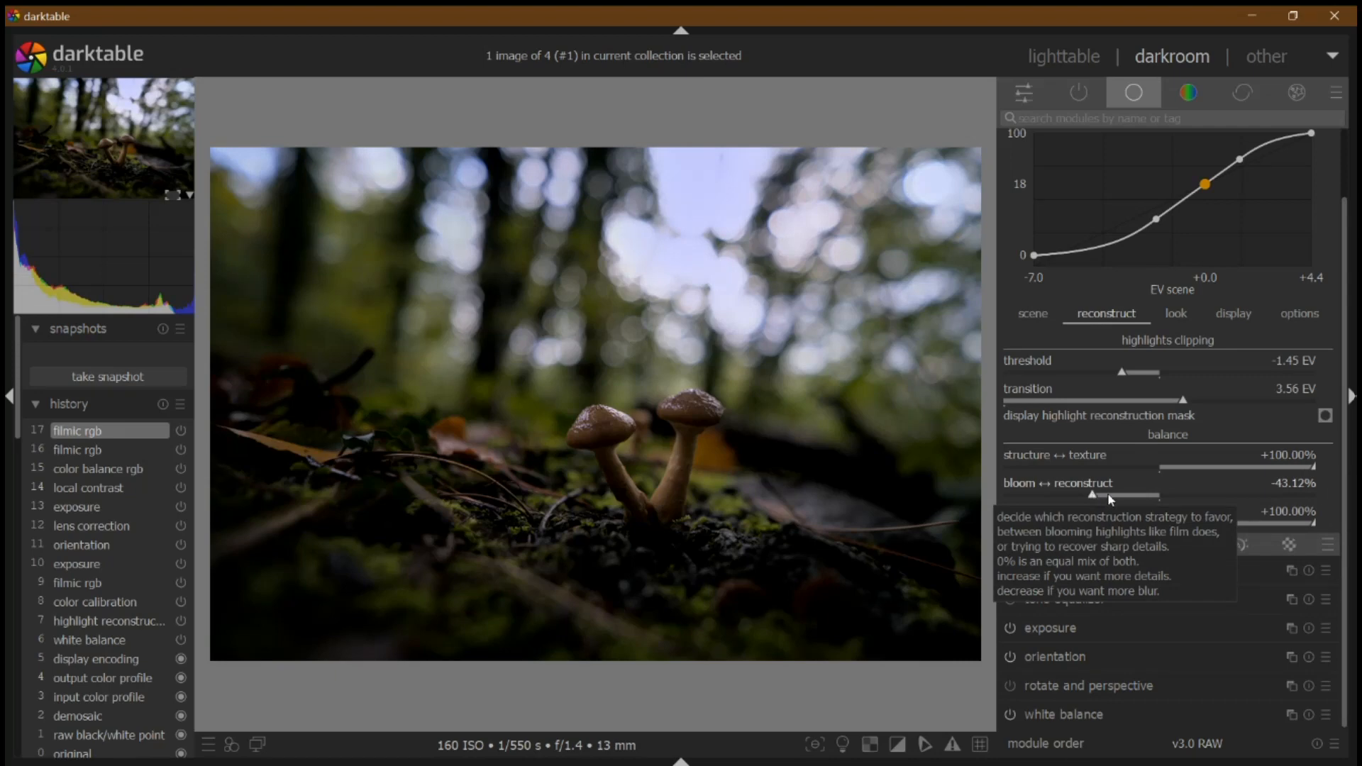
click(1109, 496)
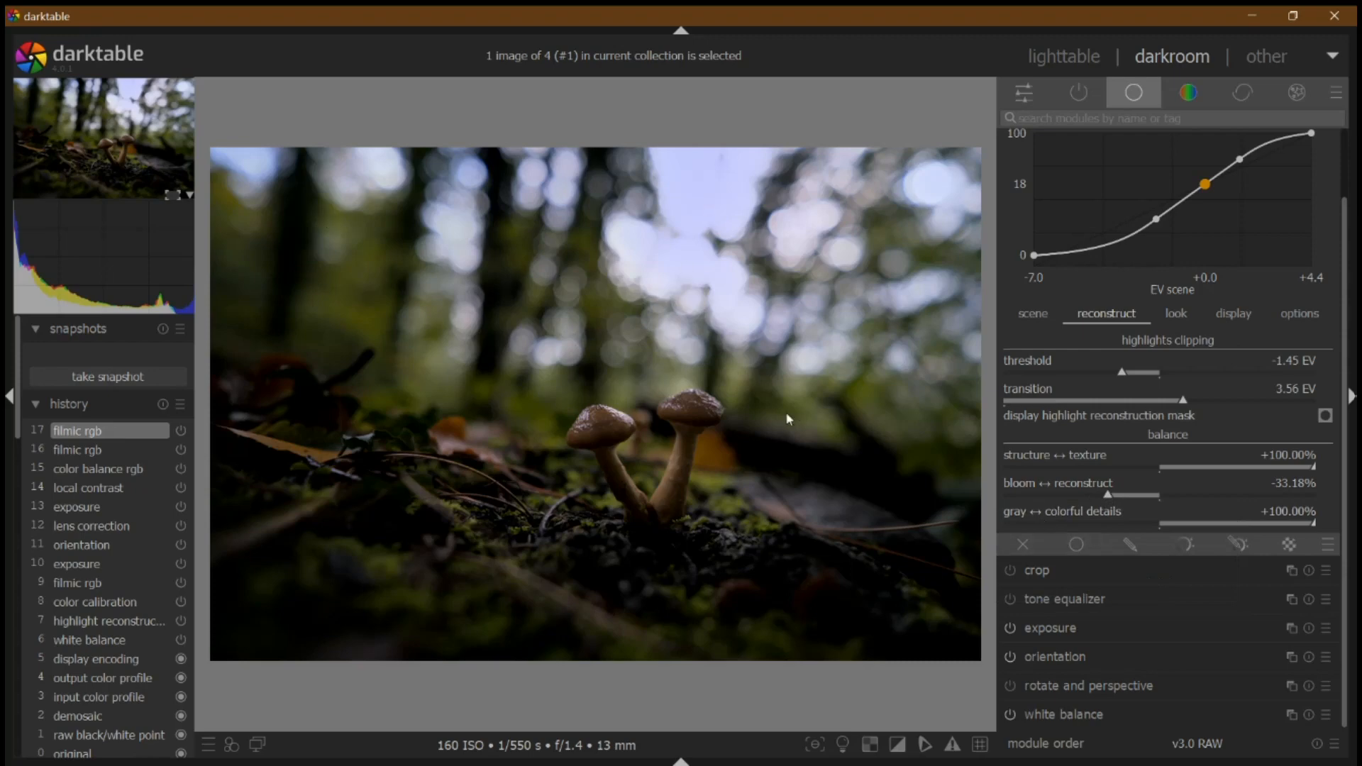
Try to crop the mushroom photo to a 5:4 aspect by shifting the frame toward the photo's left side.
click(1025, 100)
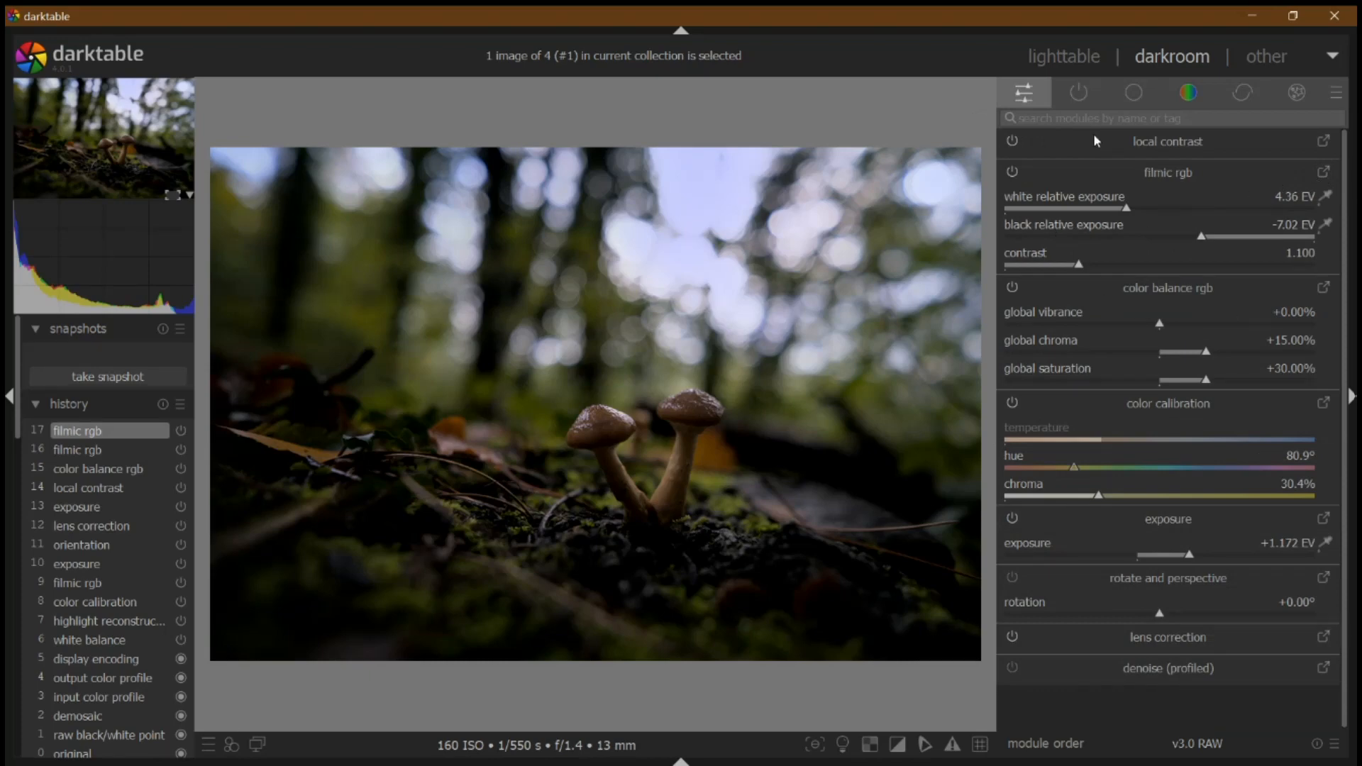
click(1138, 101)
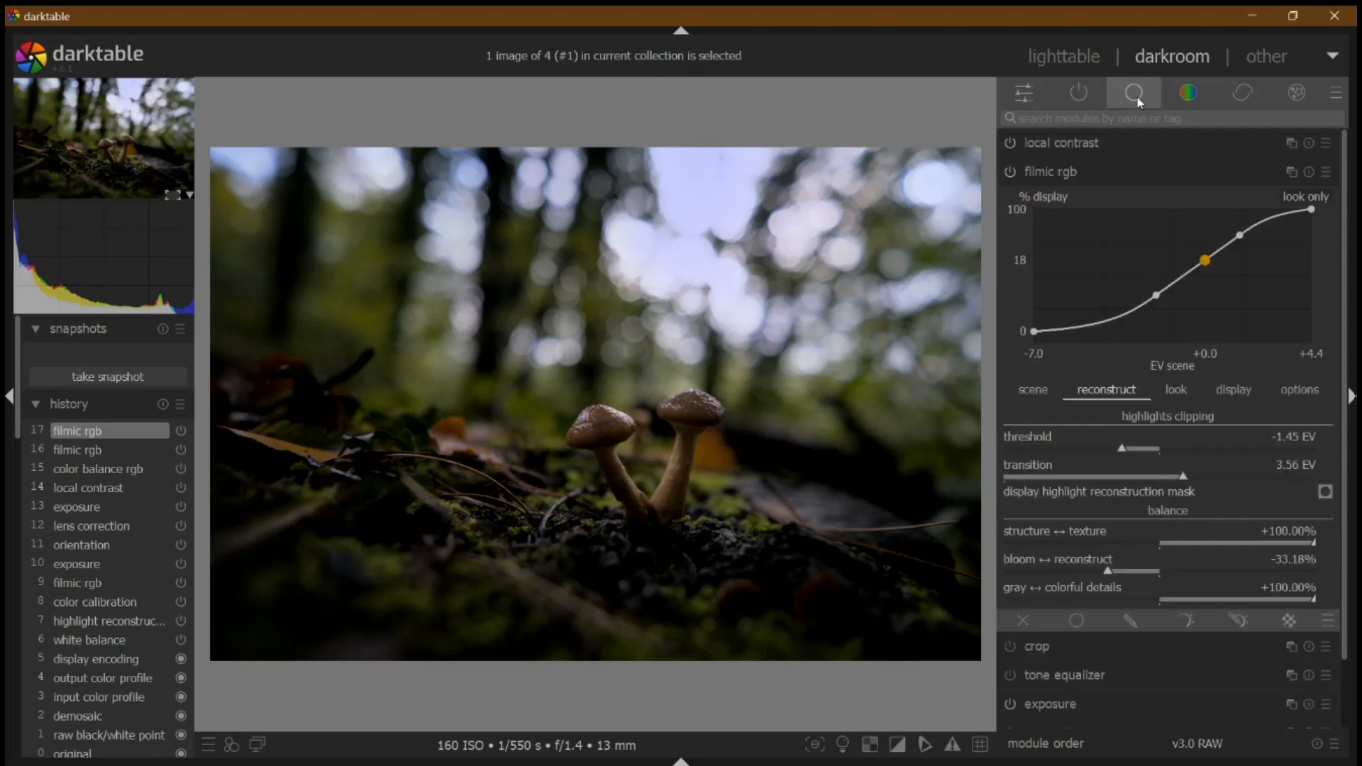
click(1113, 171)
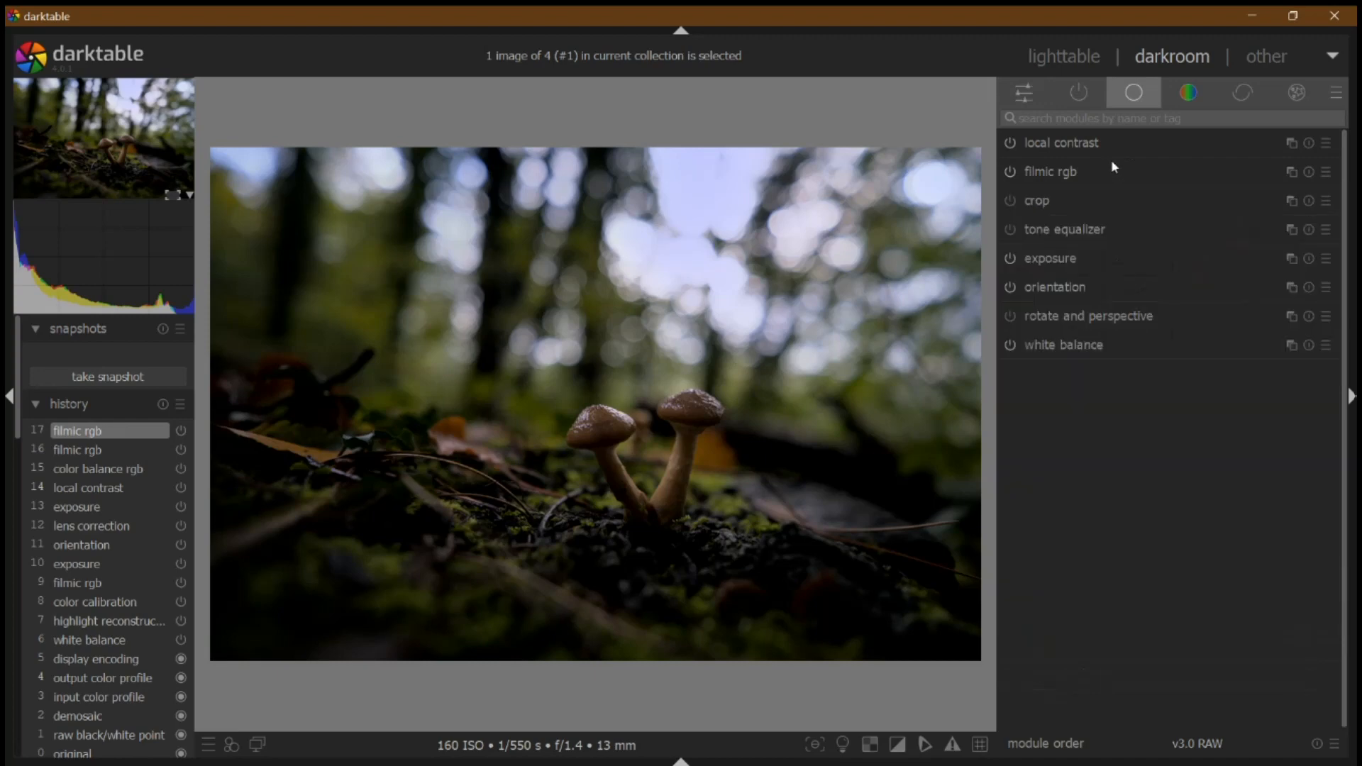
click(1100, 201)
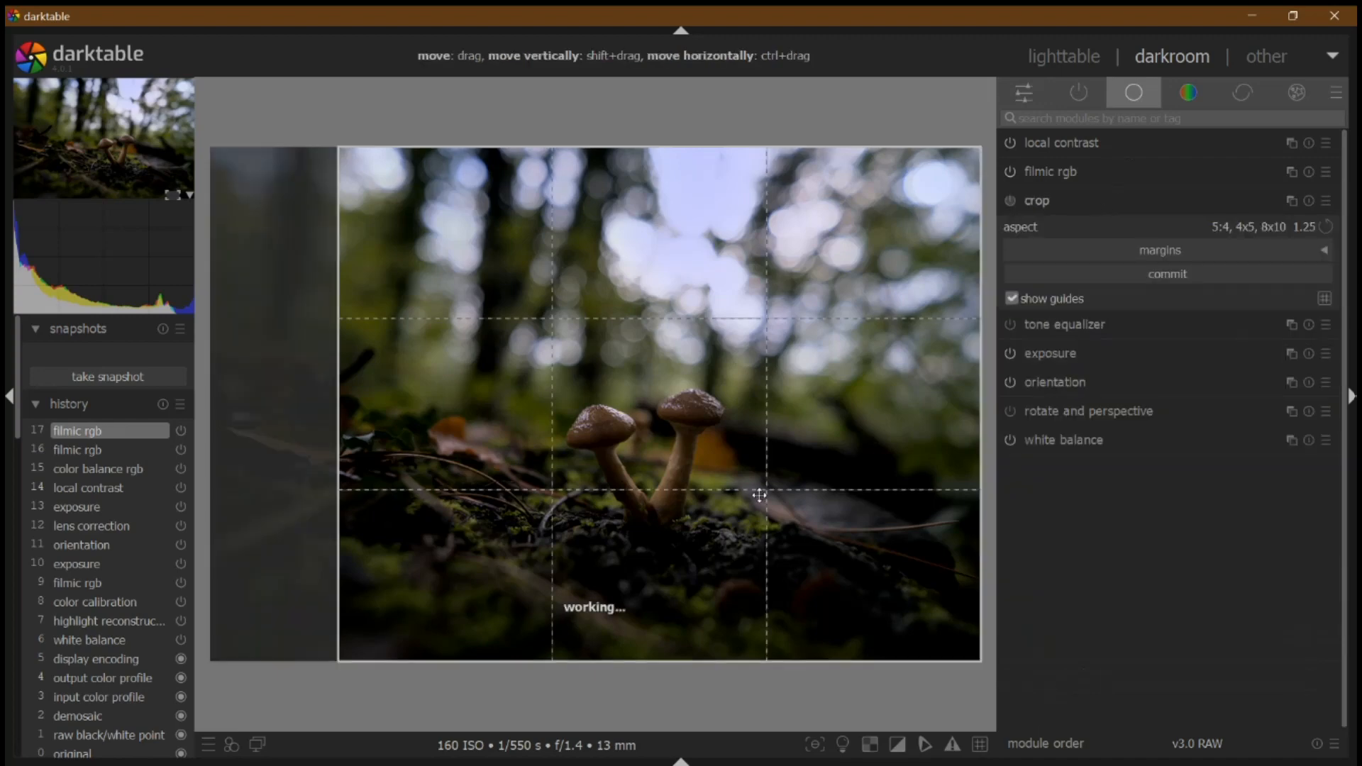
drag(759, 495, 646, 523)
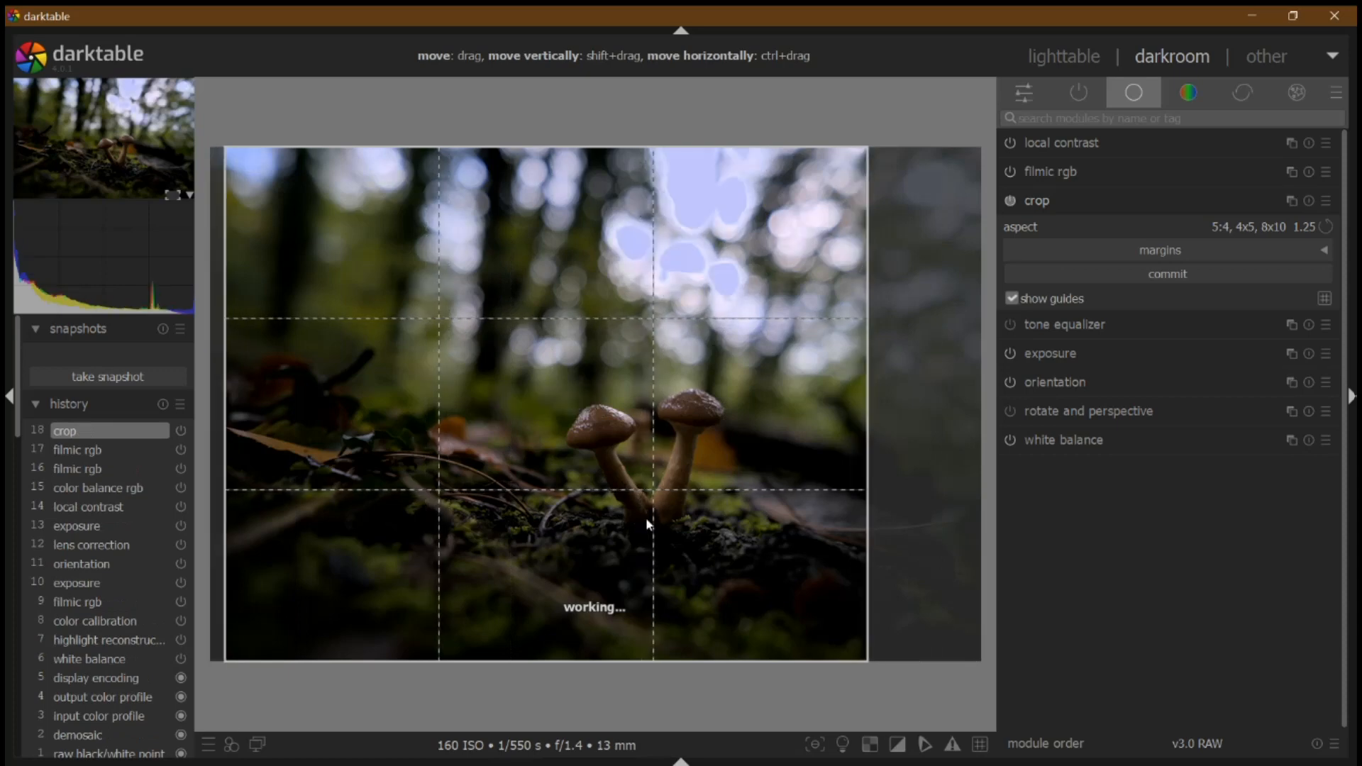
click(1134, 202)
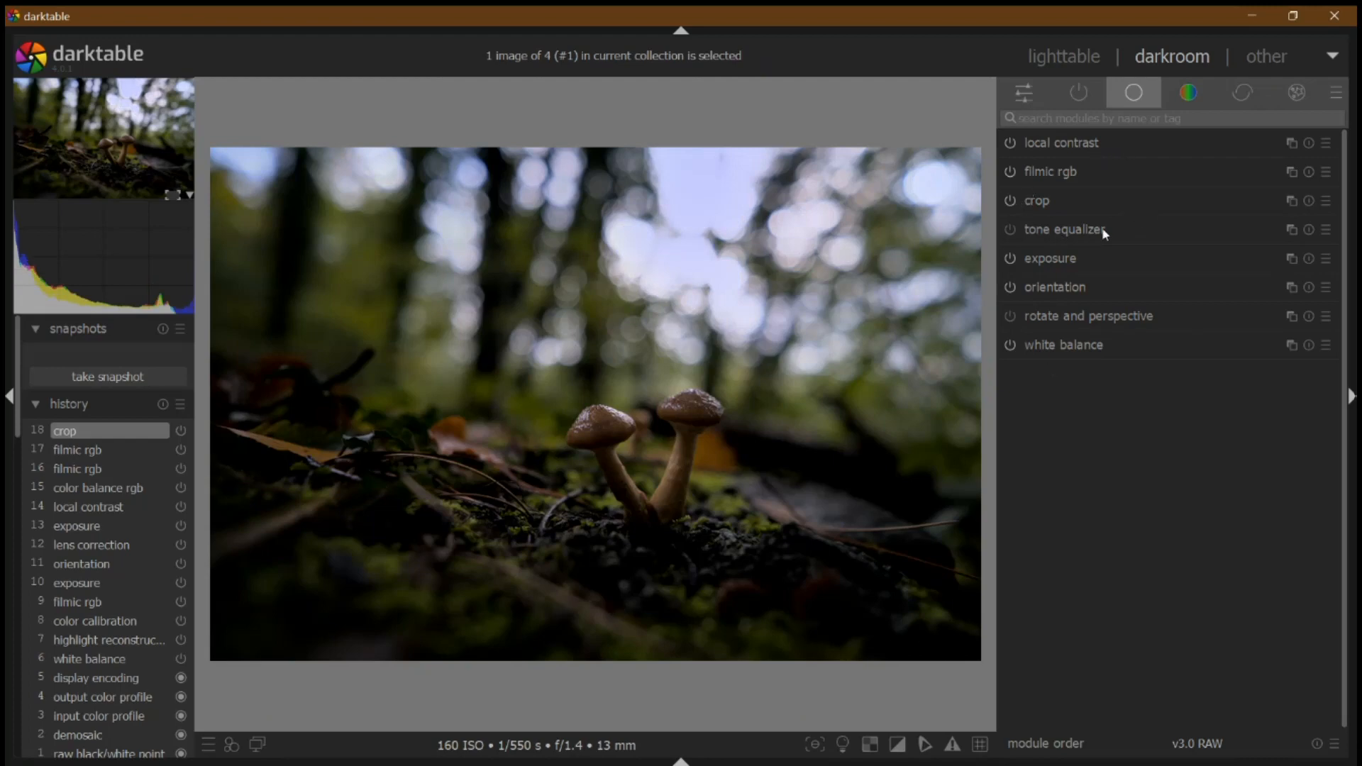
Enable the tone equalizer and, with its exposure mask displayed, auto-adjust mask exposure compensation to -1.50 EV and contrast compensation to -0.06 EV.
click(1032, 228)
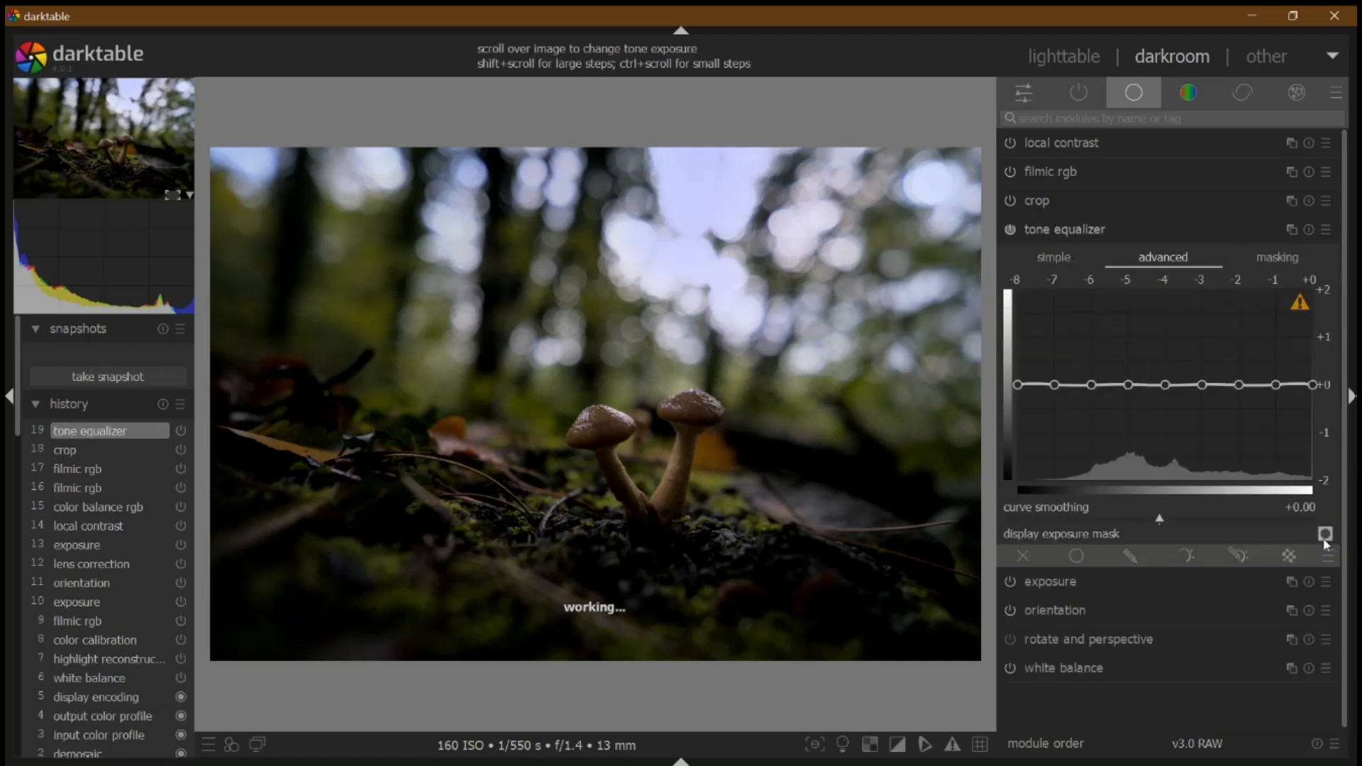
click(1291, 264)
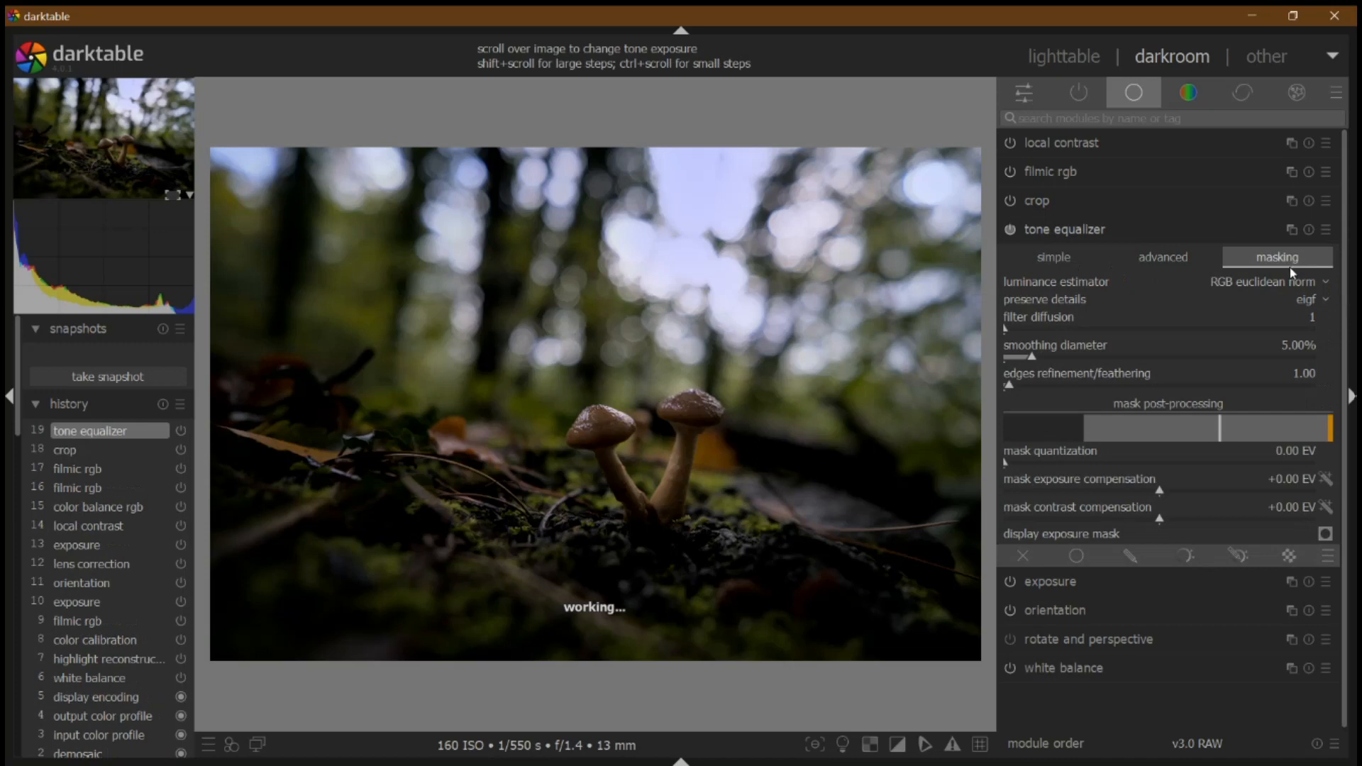
click(1325, 533)
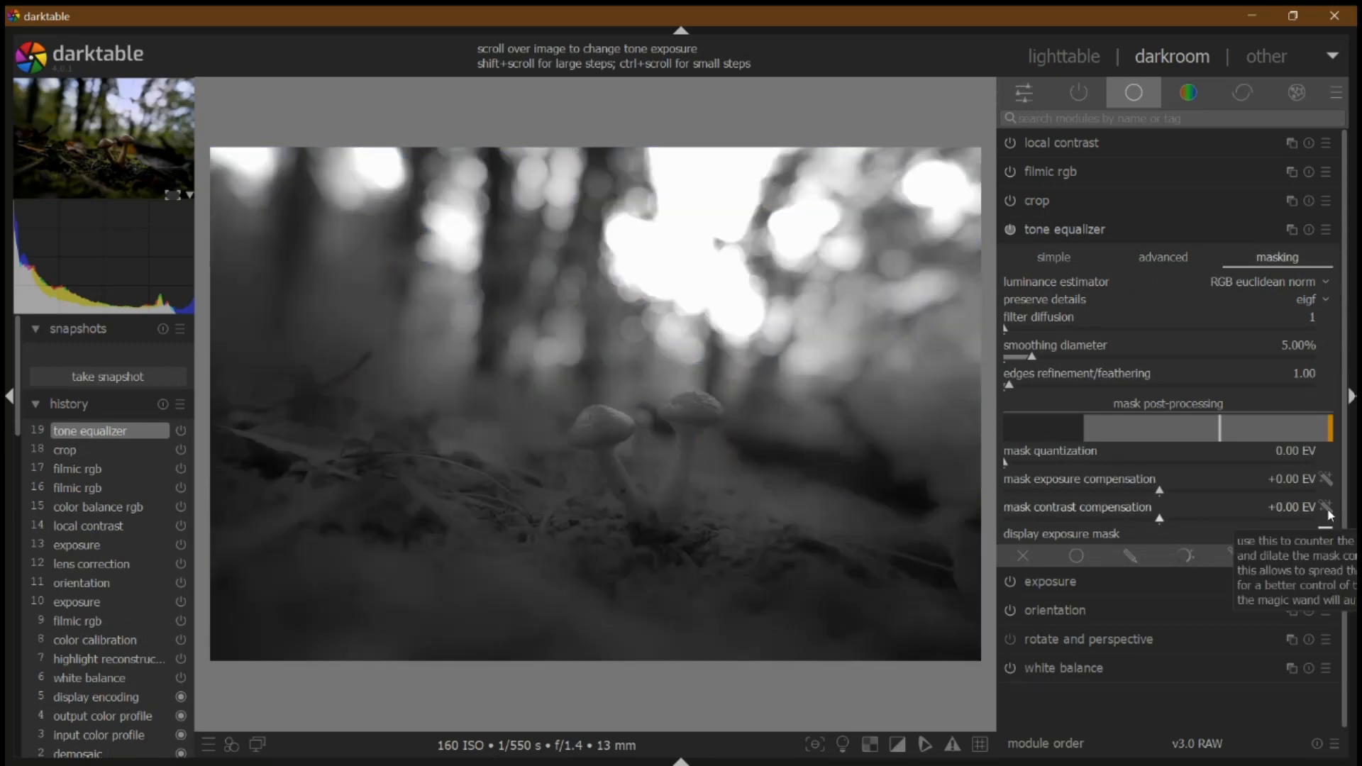
click(1328, 514)
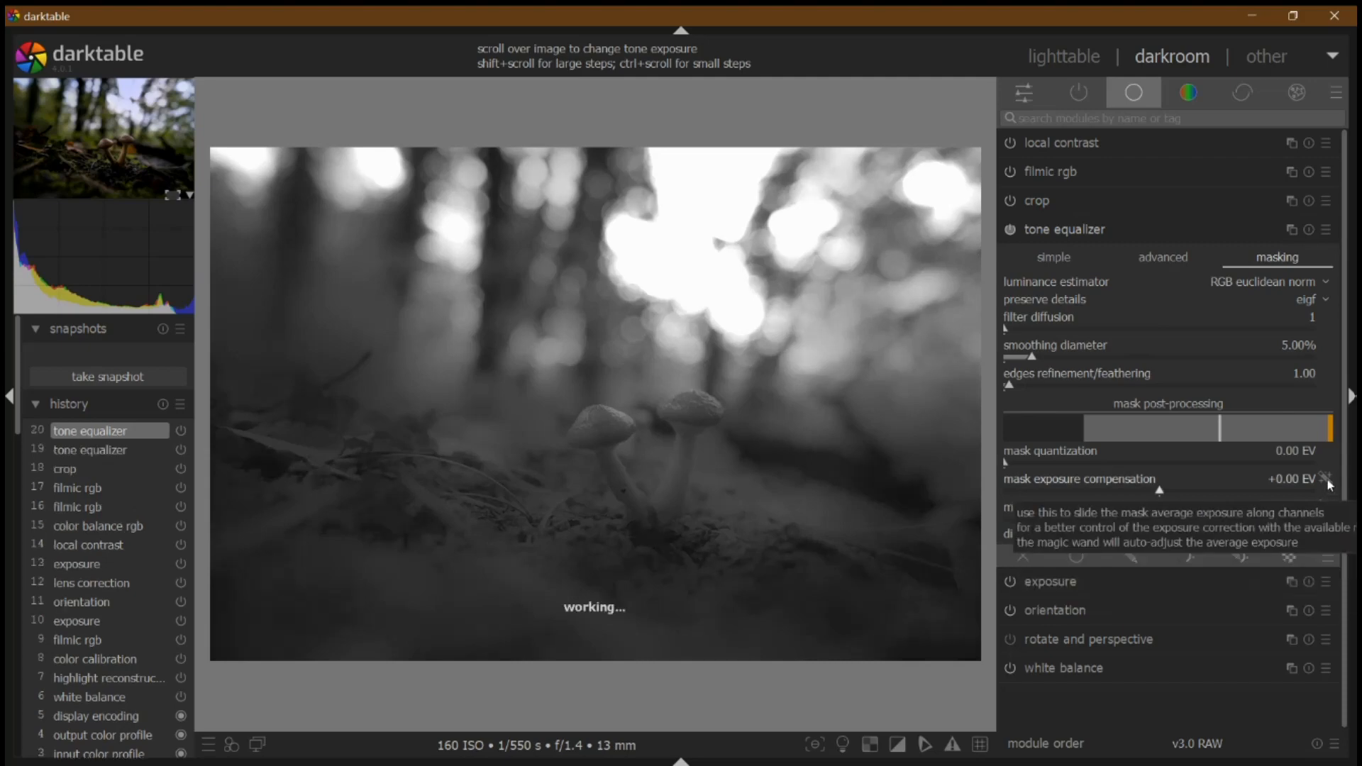
click(1325, 479)
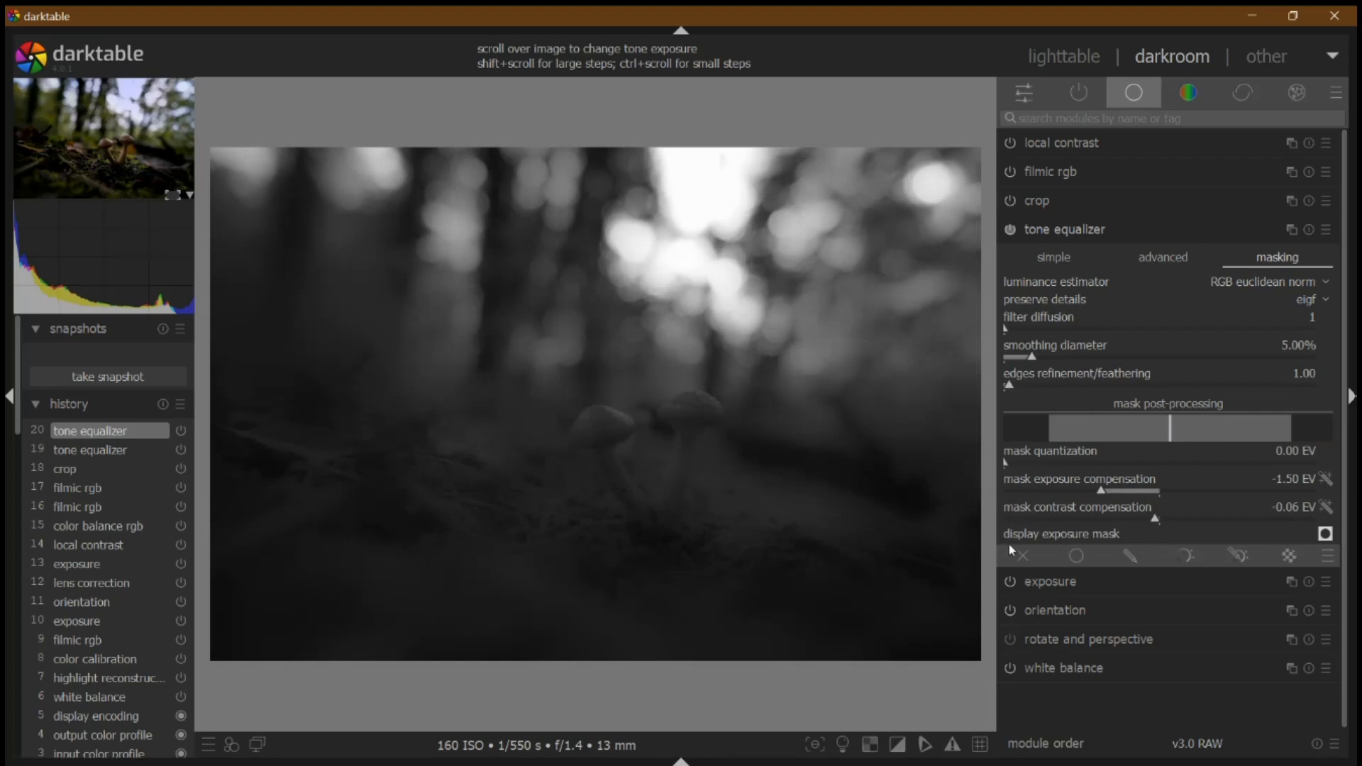
click(1324, 533)
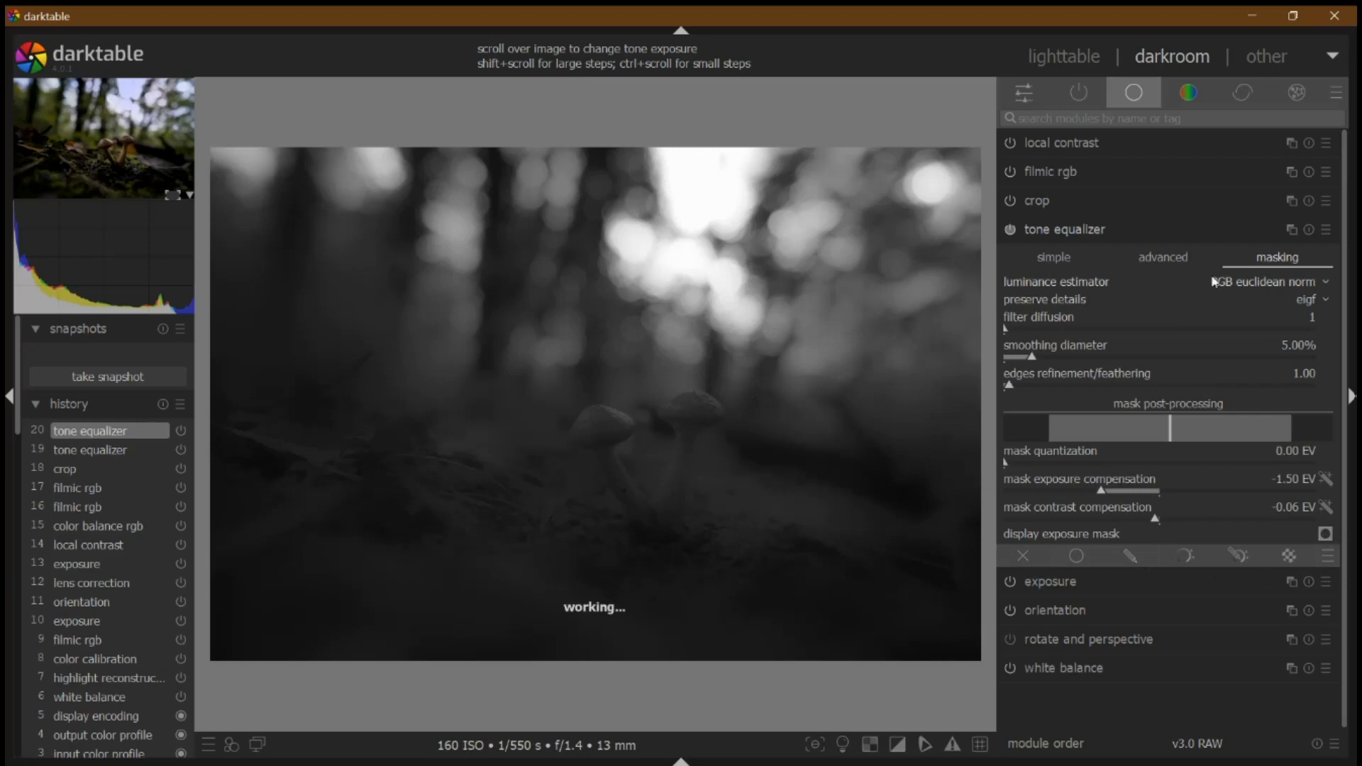
Shape the advanced tone equalizer curve, raising the tones from -7 to -5 EV and lowering those around -1 EV slightly below zero.
click(1179, 258)
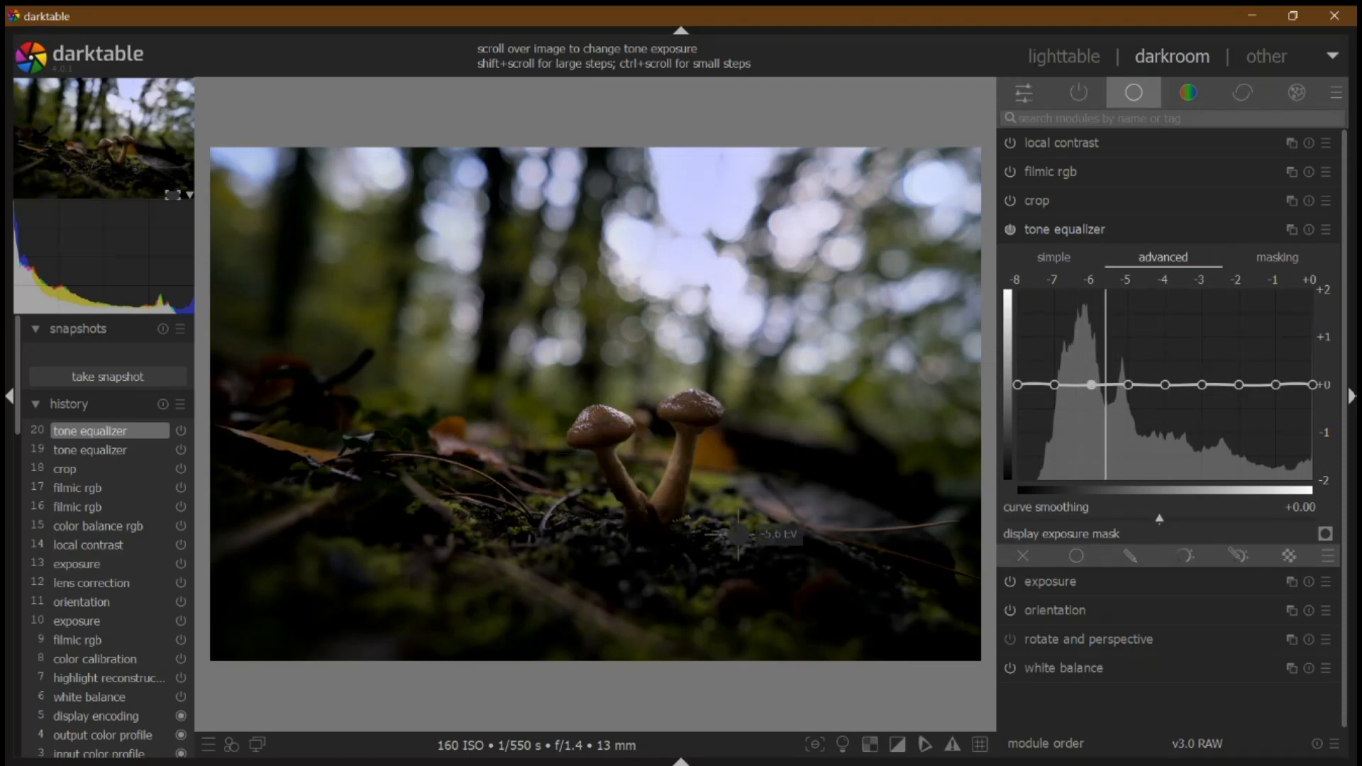
drag(1124, 383, 1130, 367)
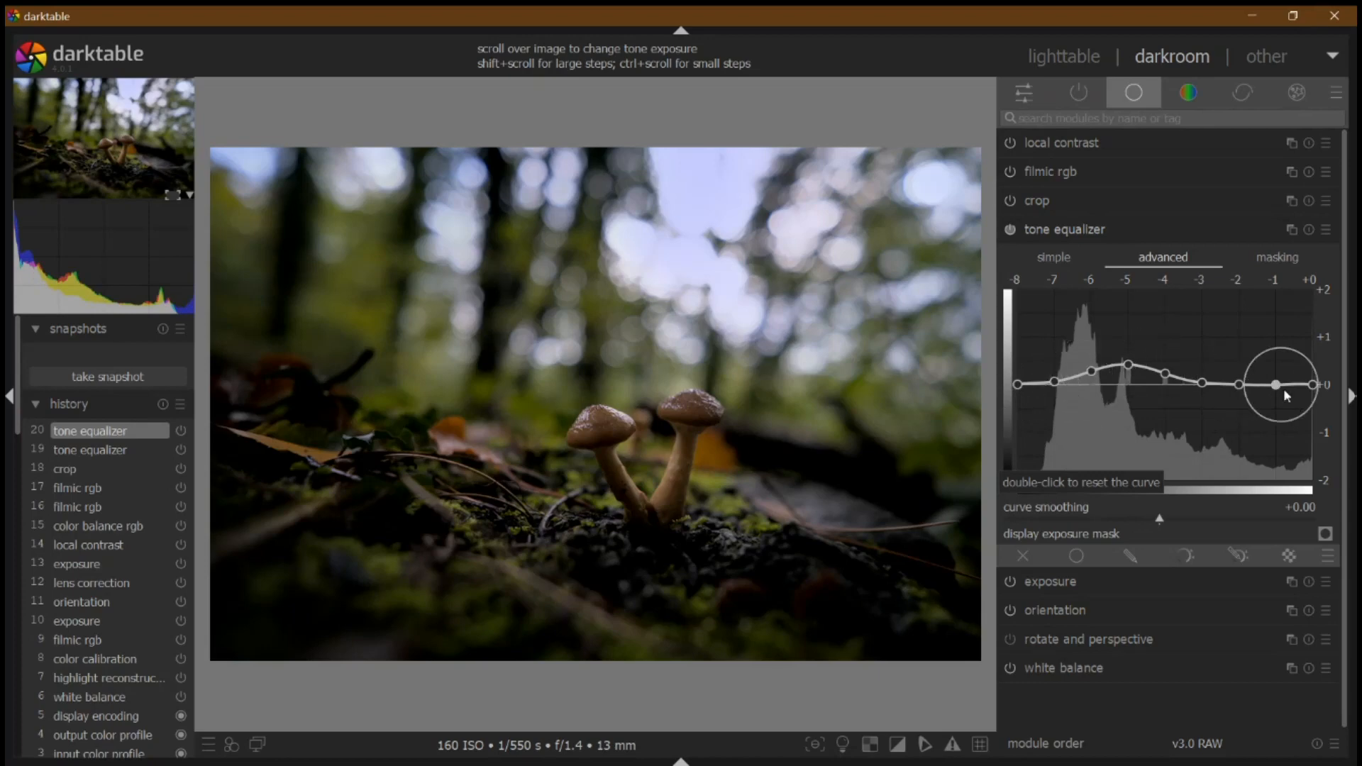
drag(1283, 391, 1284, 368)
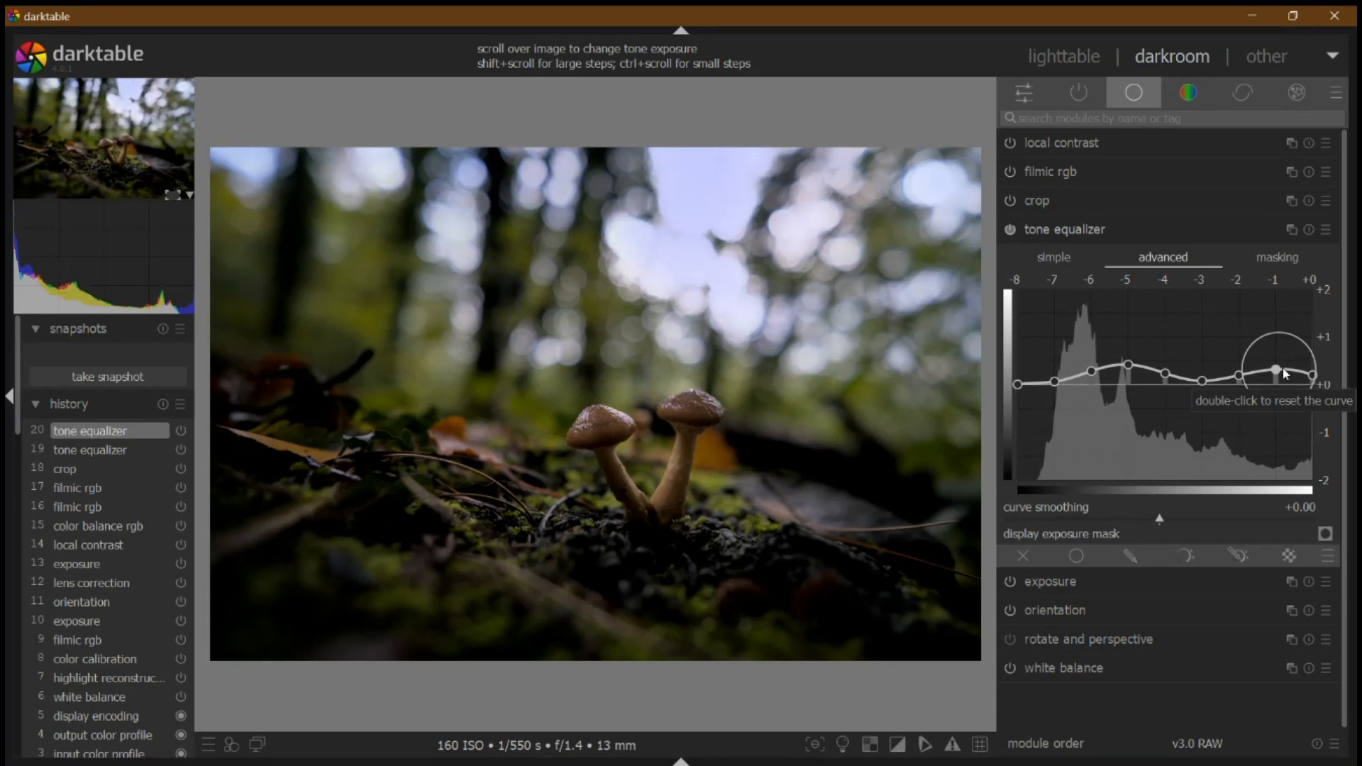
drag(1282, 368, 1284, 398)
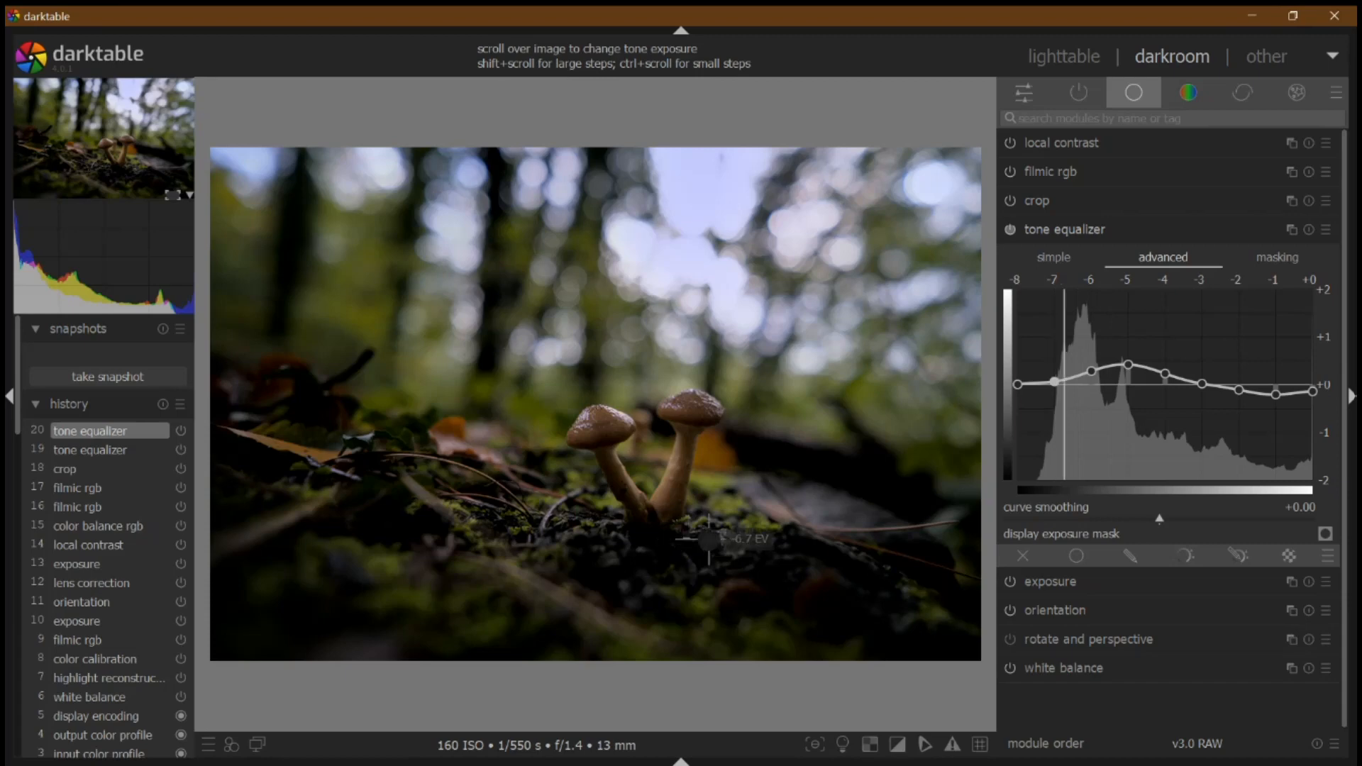
drag(1054, 380, 1053, 371)
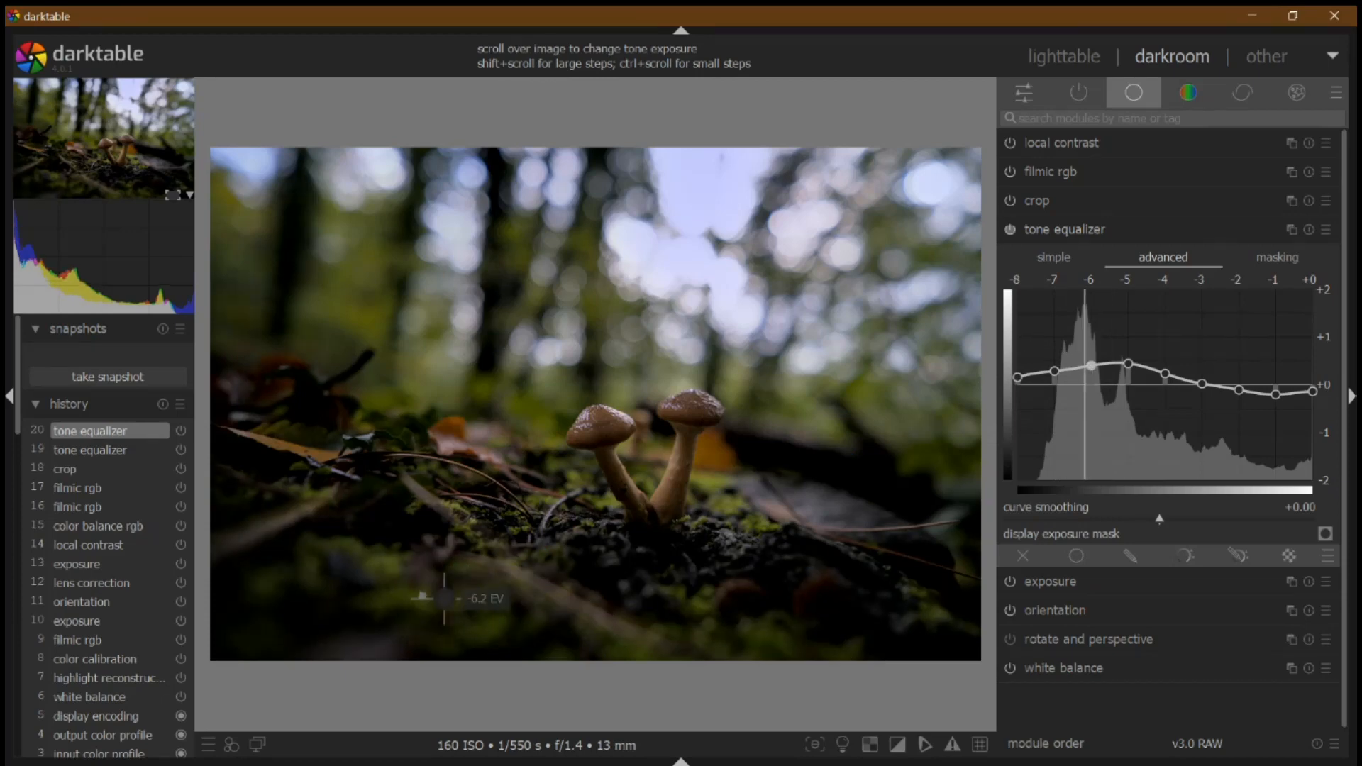
scroll(409, 597, up, 2)
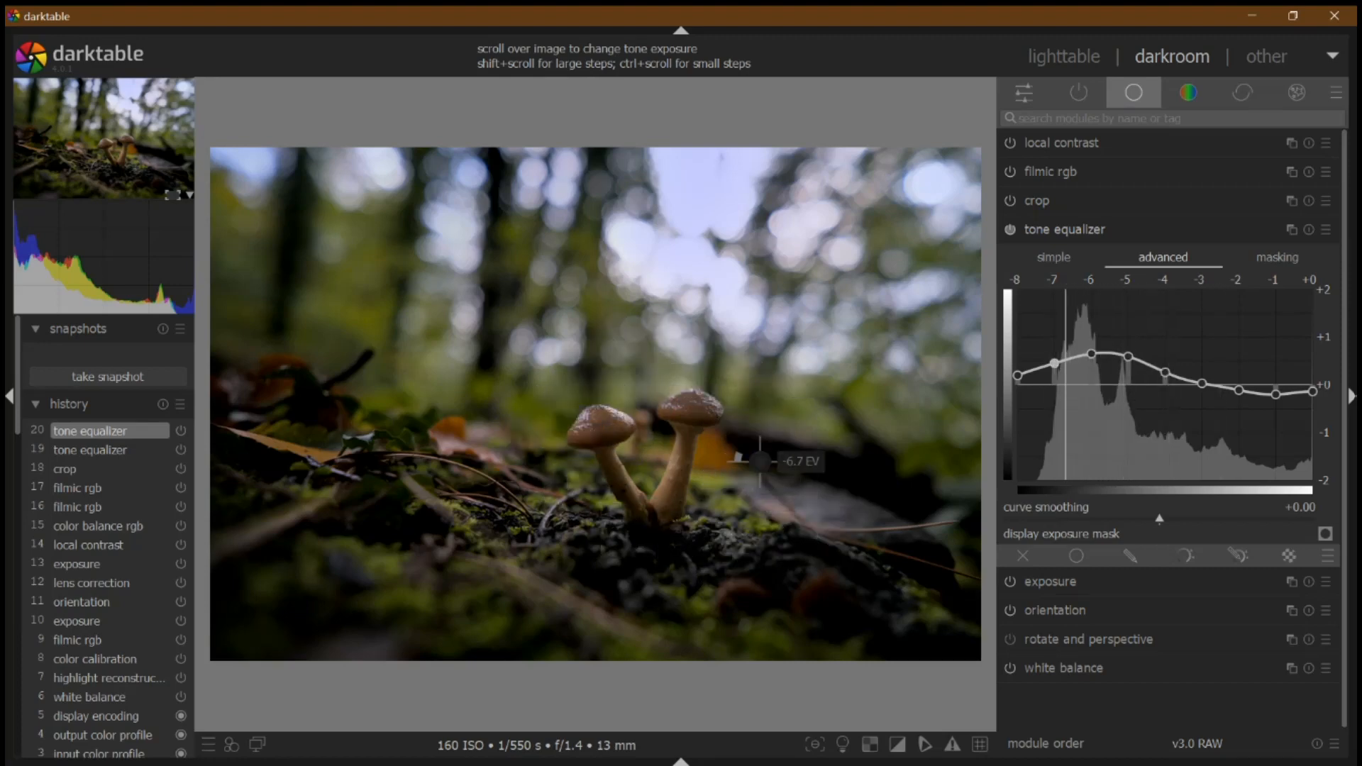
Crop the photo to 5:4 with the frame shifted toward the left side, placing the mushrooms around the right vertical third line.
click(1055, 205)
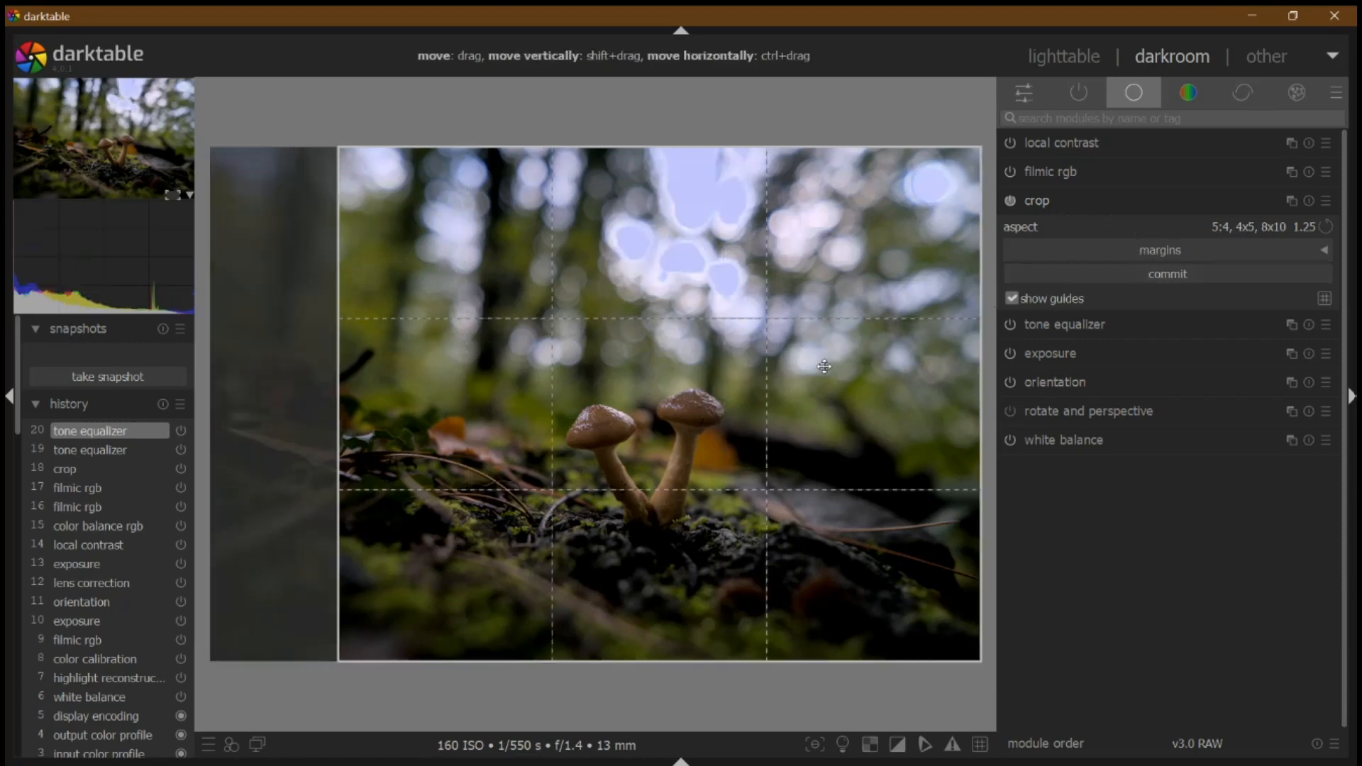
drag(766, 391, 662, 412)
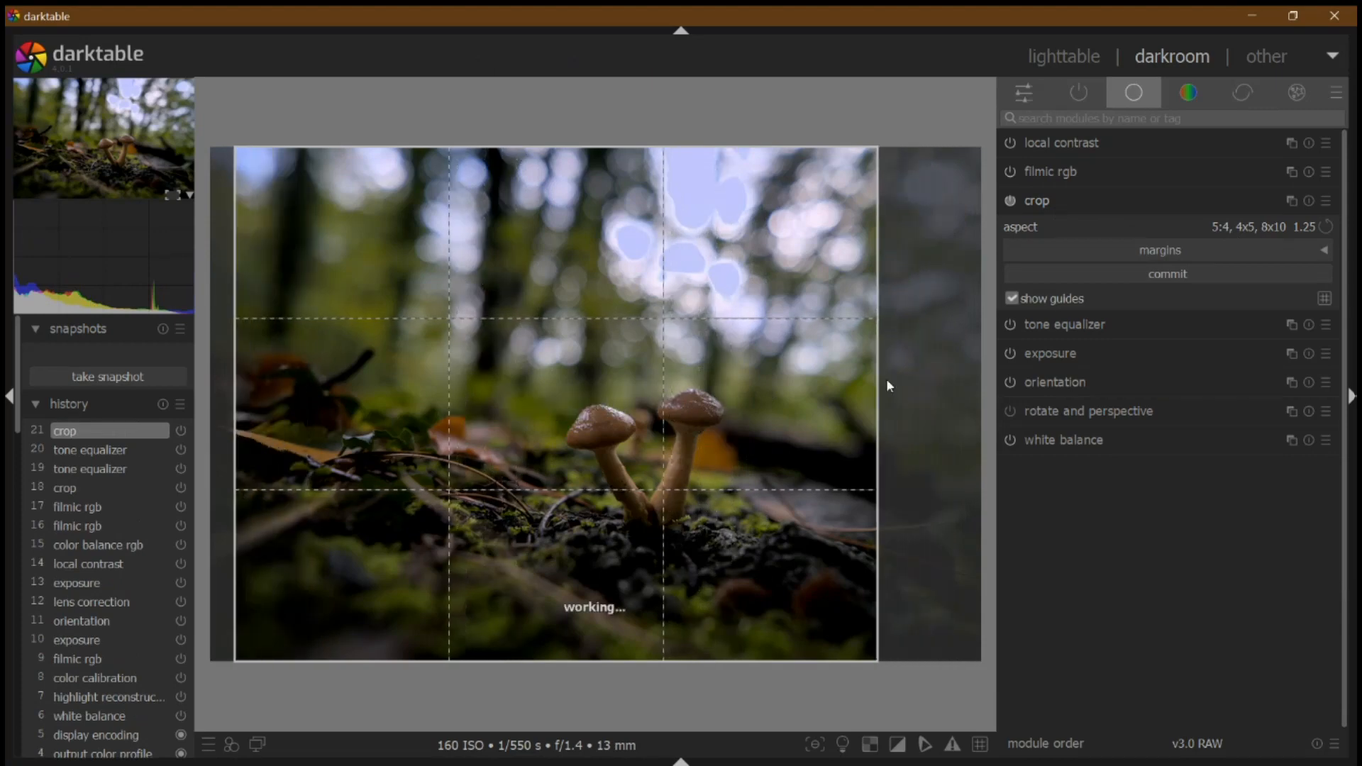
click(1113, 203)
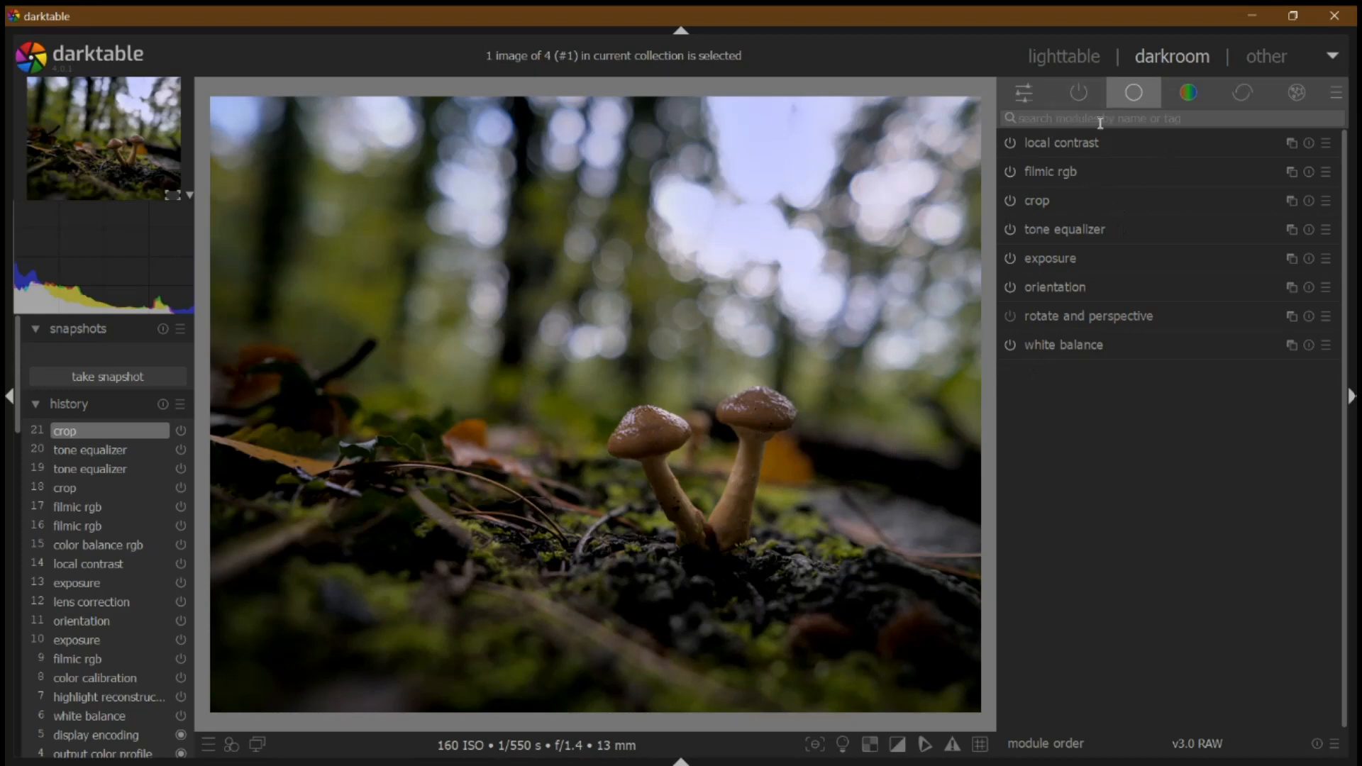
Sharpen the mushroom photo with the amount set to 0.704.
click(1241, 101)
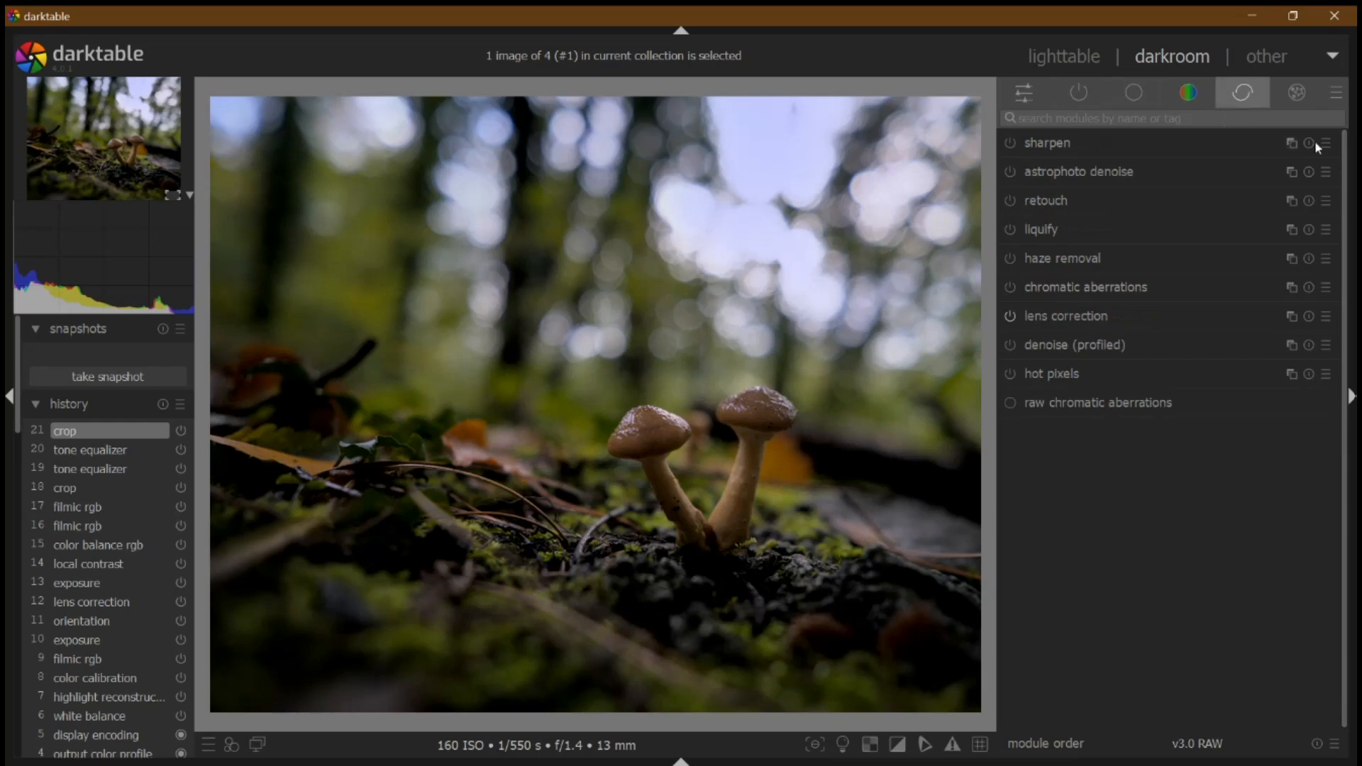
click(1224, 145)
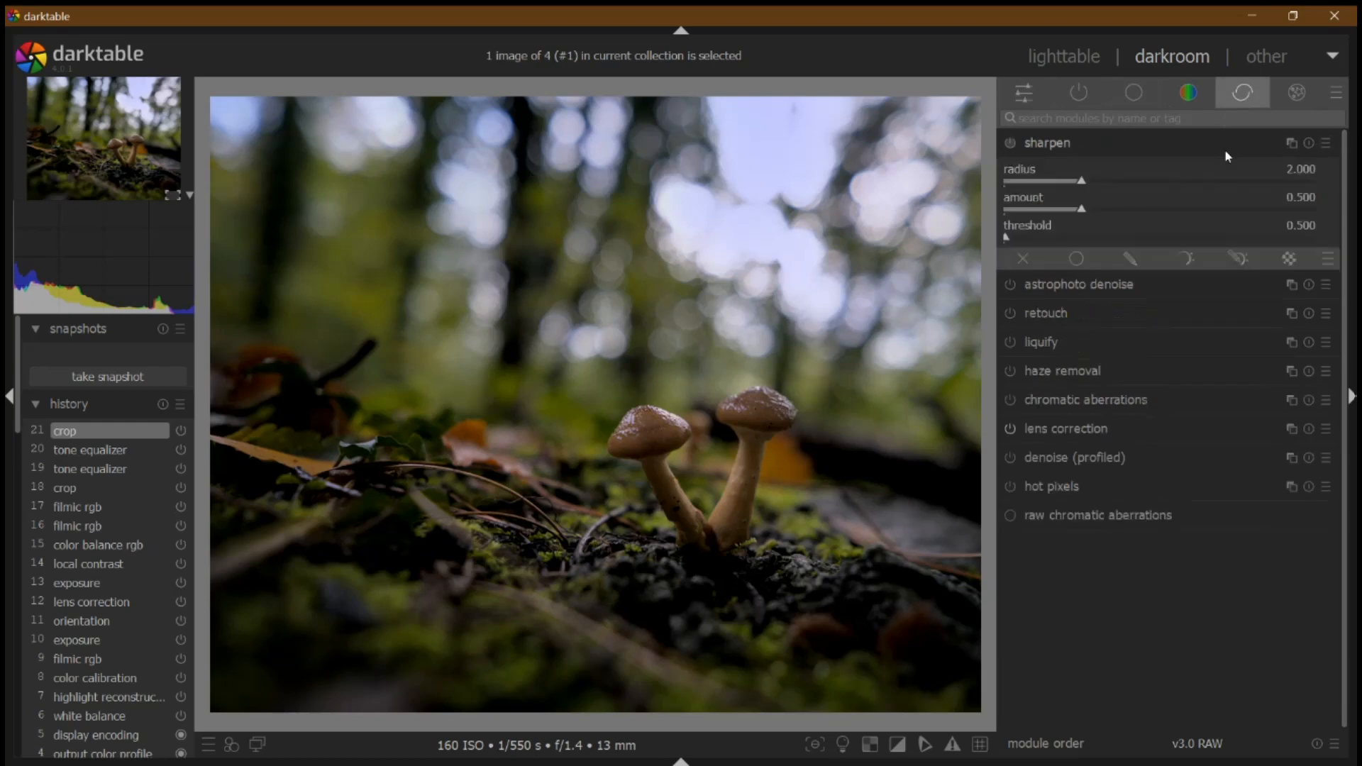
click(1115, 213)
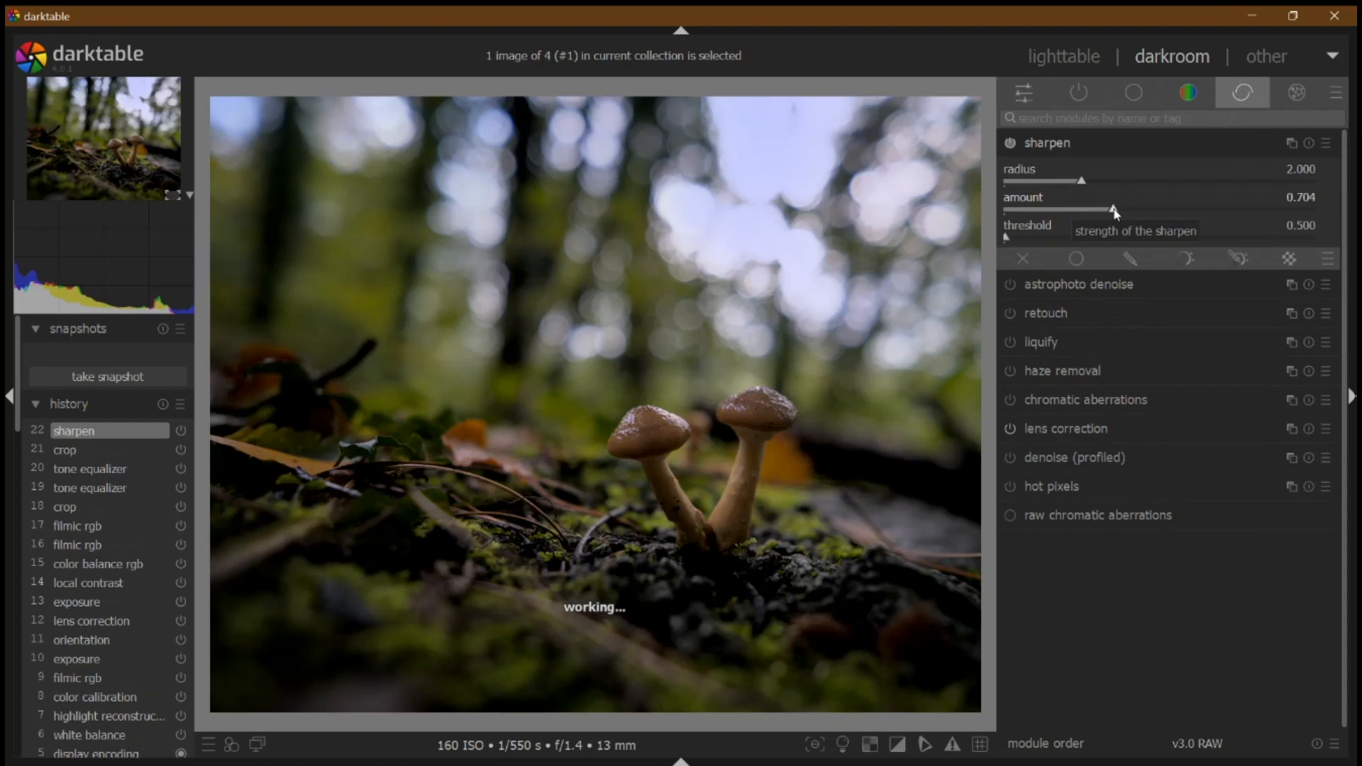
click(1119, 142)
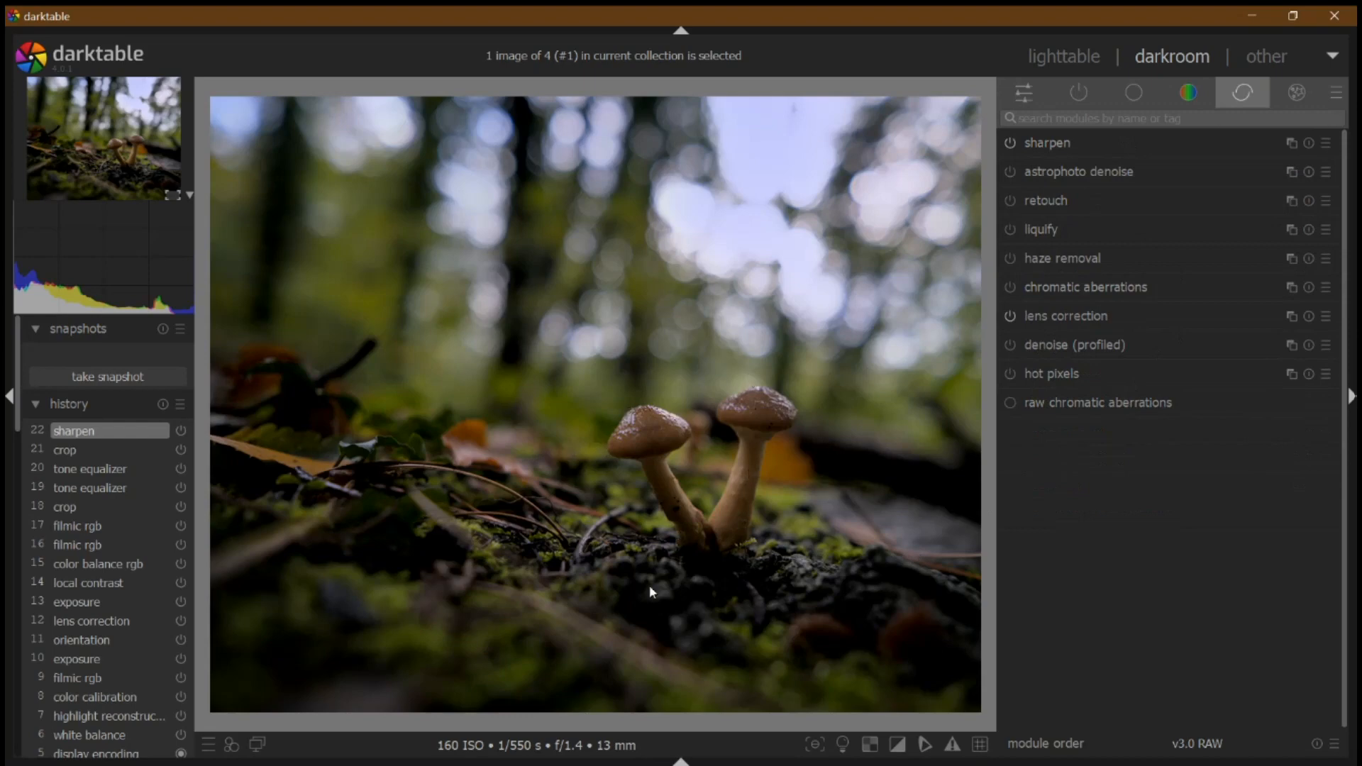
Add a second instance of the exposure module to the mushroom photo and restrict it with a drawn mask.
click(1134, 94)
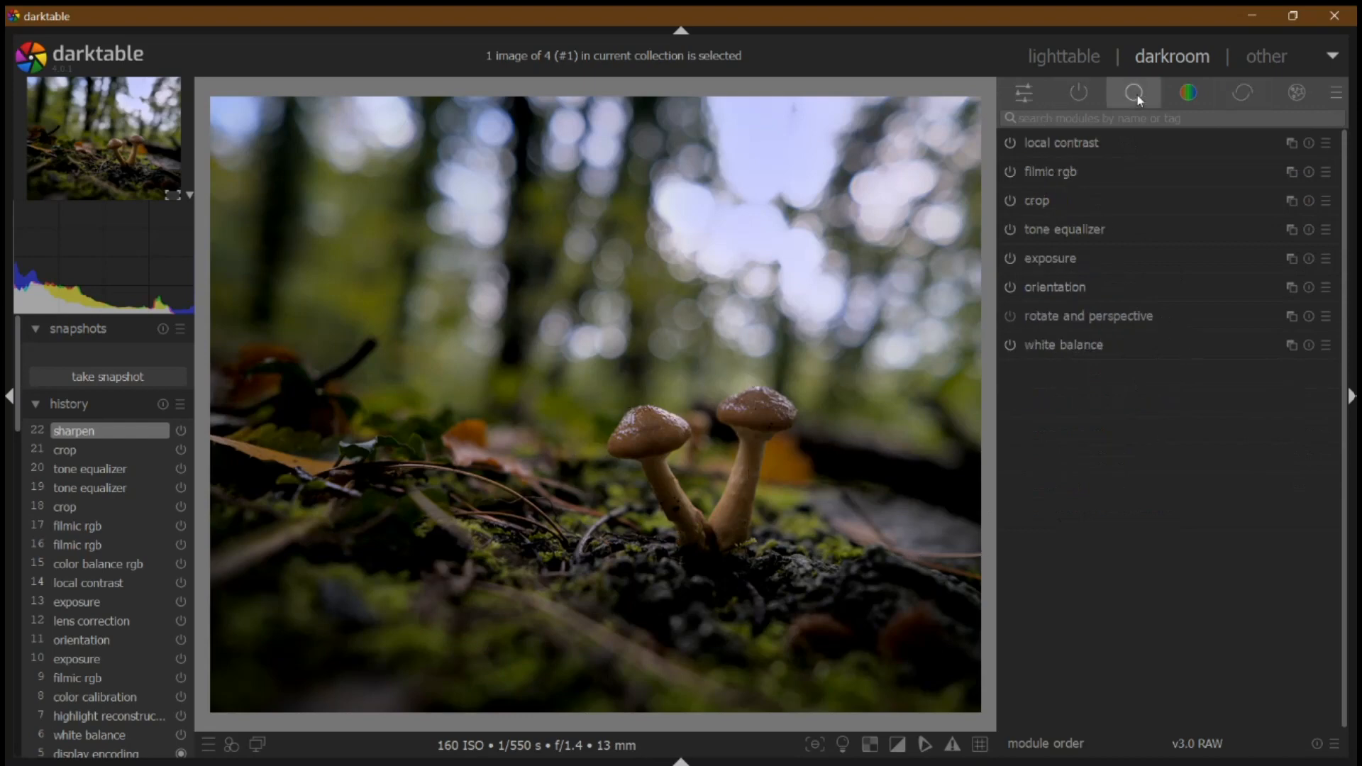
click(1291, 258)
click(1264, 274)
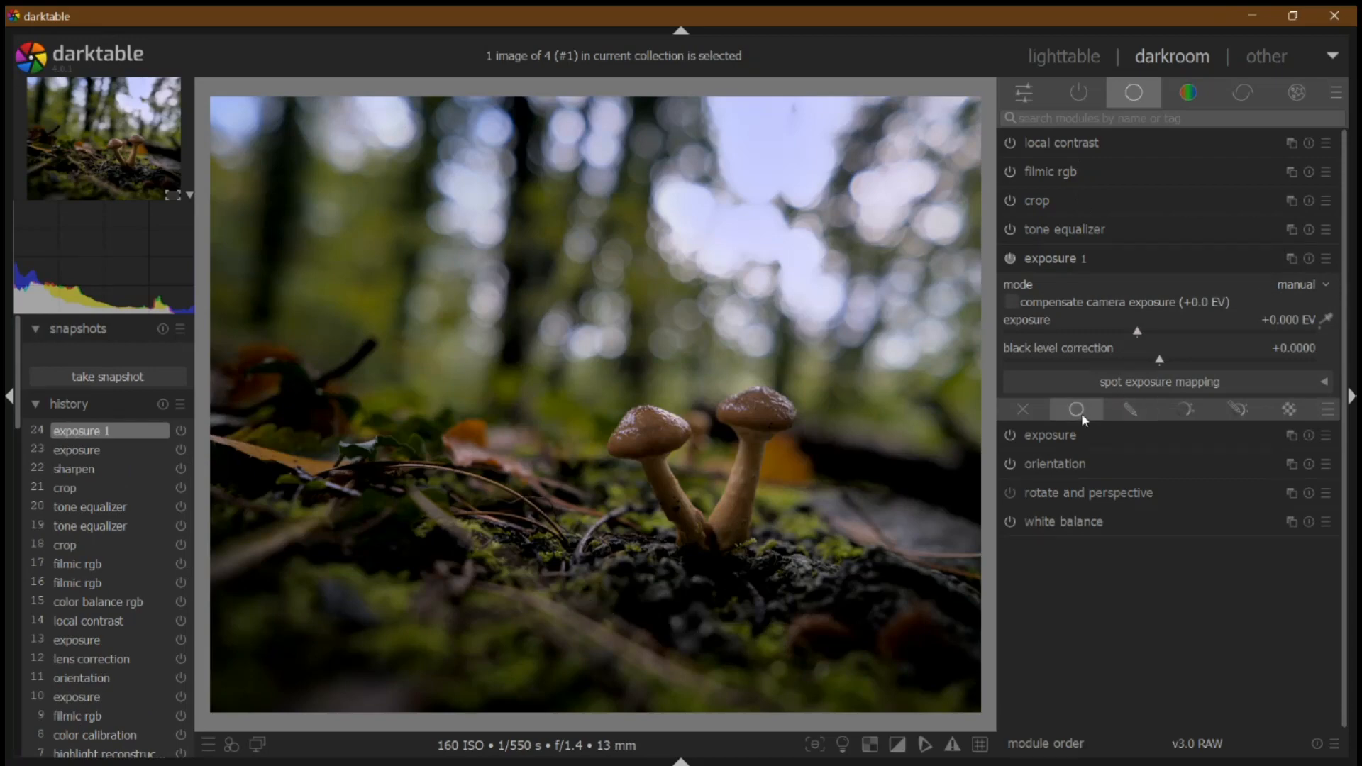
click(1130, 409)
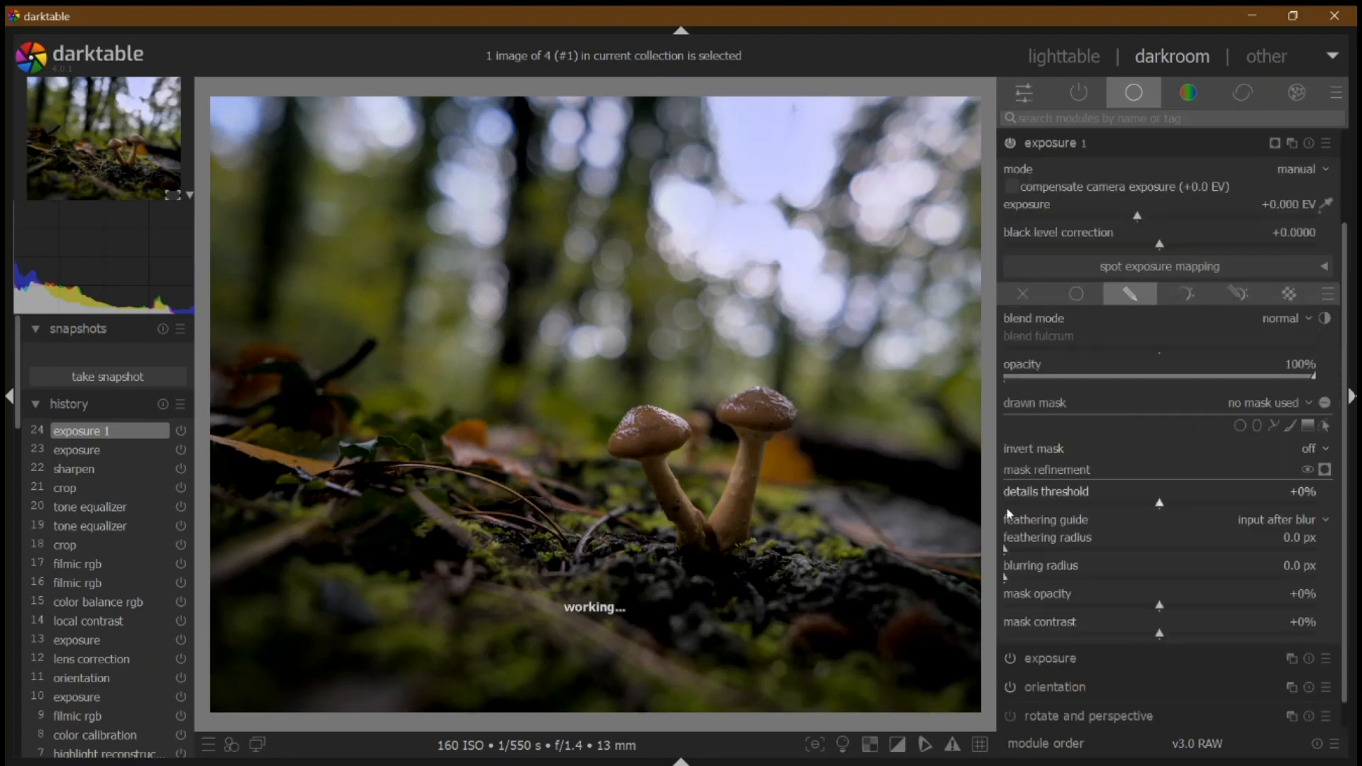
Place a circular mask of about 21% size around the two mushrooms in the new exposure instance.
click(1238, 427)
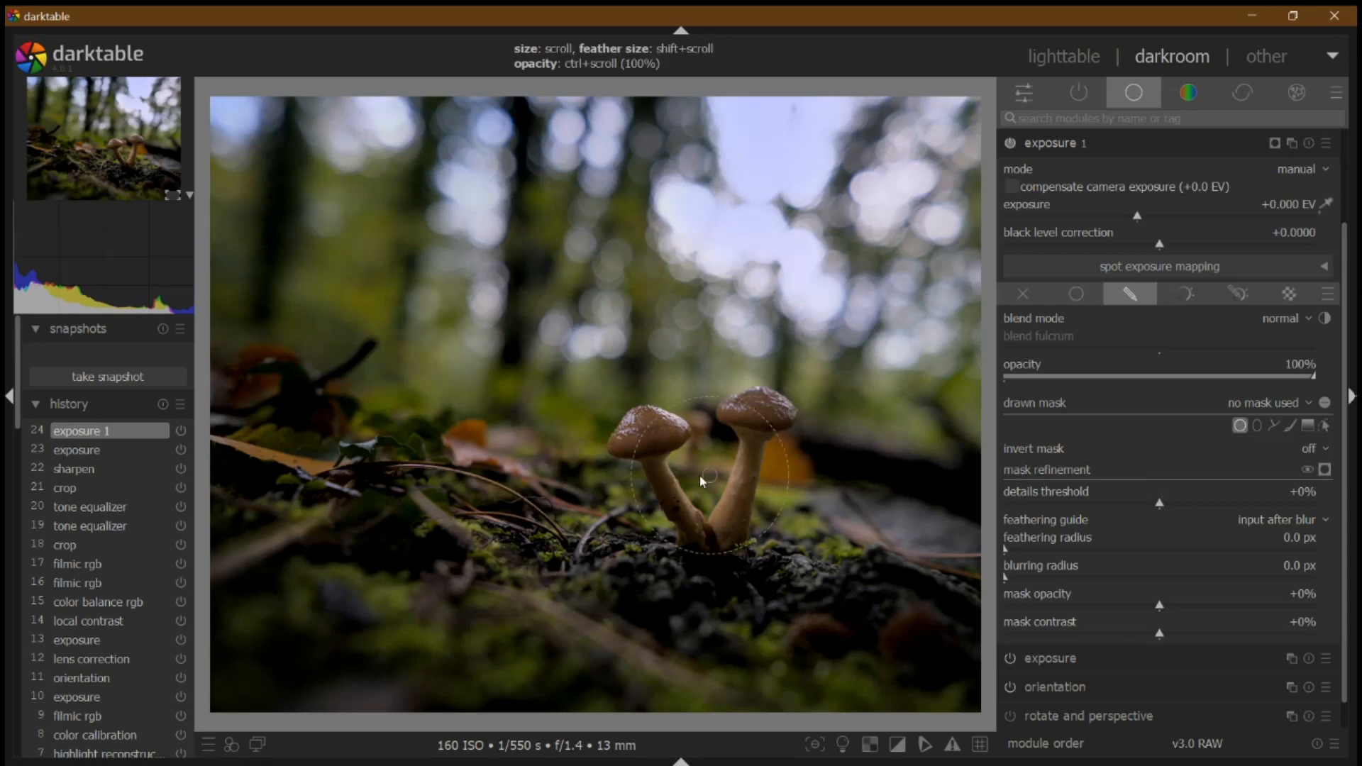
scroll(692, 471, up, 1)
scroll(692, 471, up, 4)
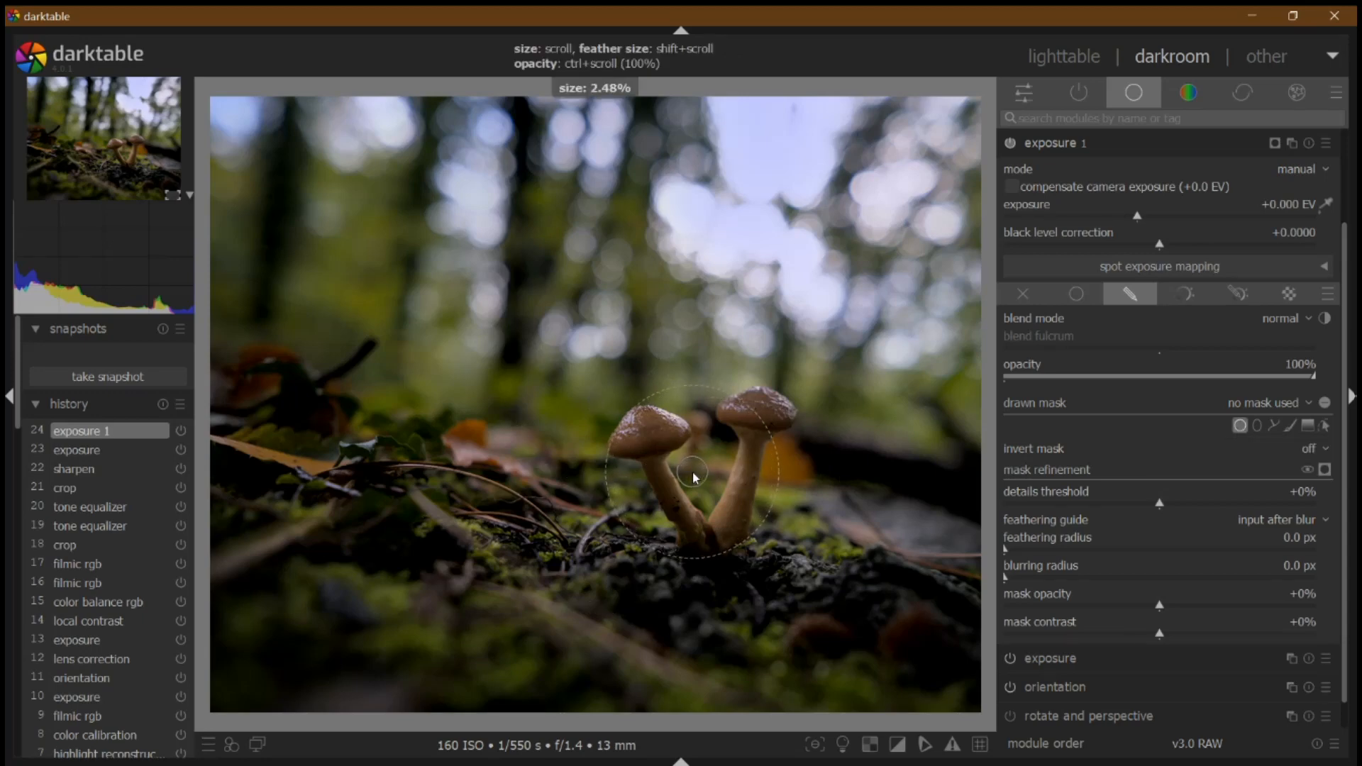
scroll(692, 472, up, 4)
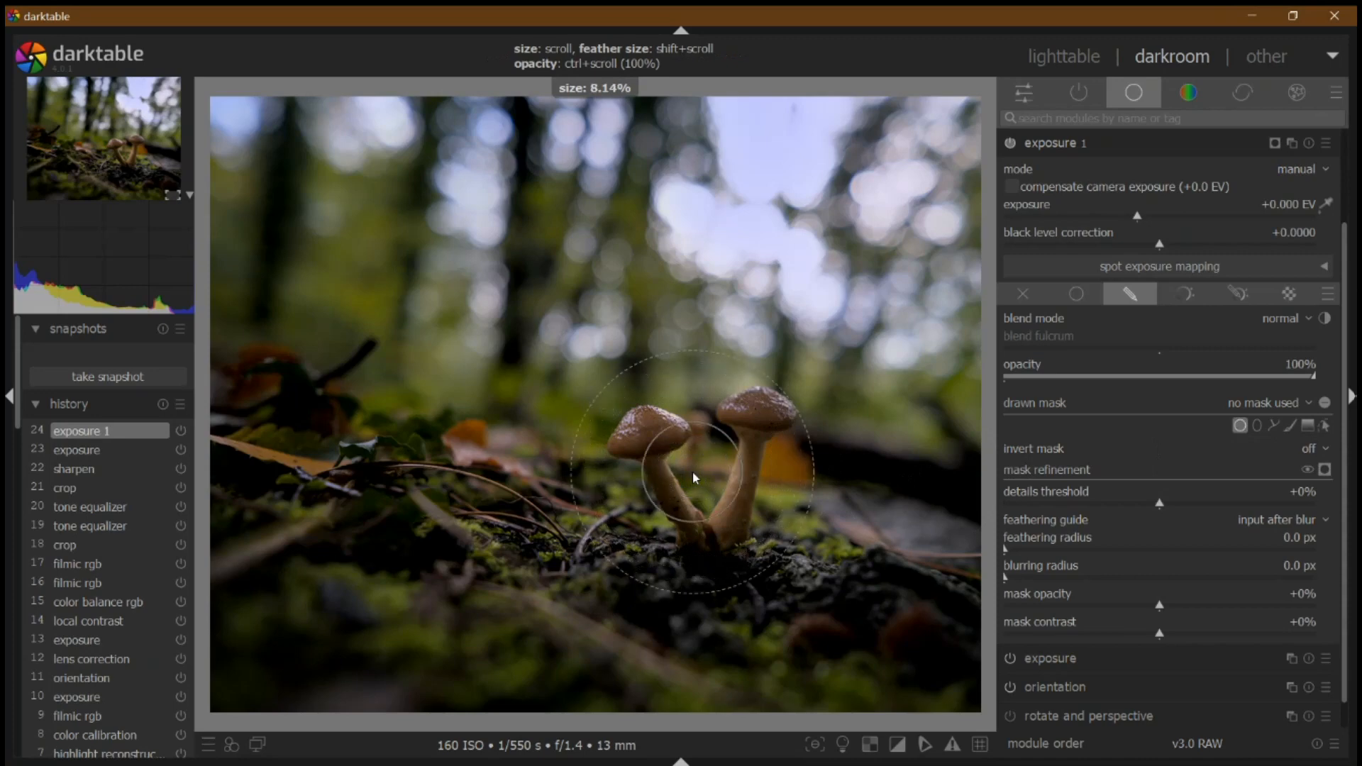
scroll(693, 477, up, 2)
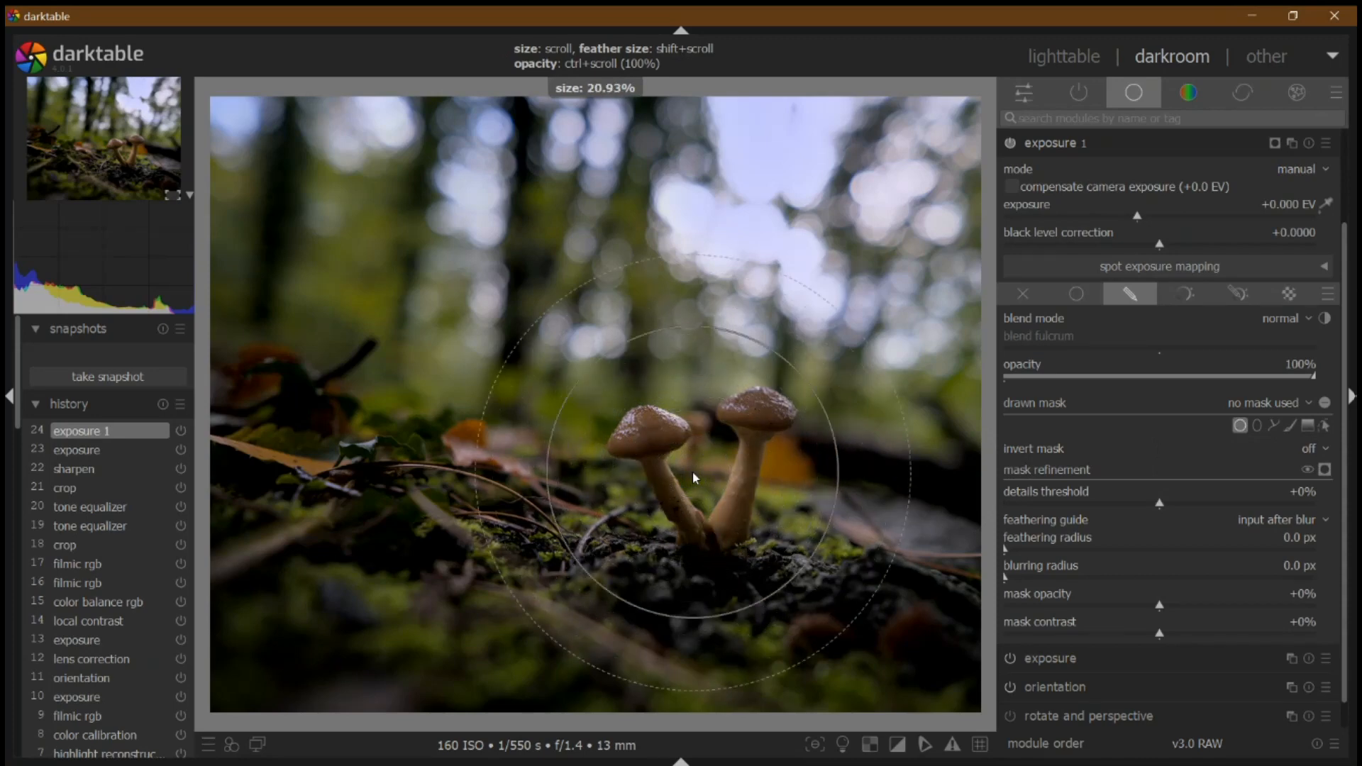
click(704, 472)
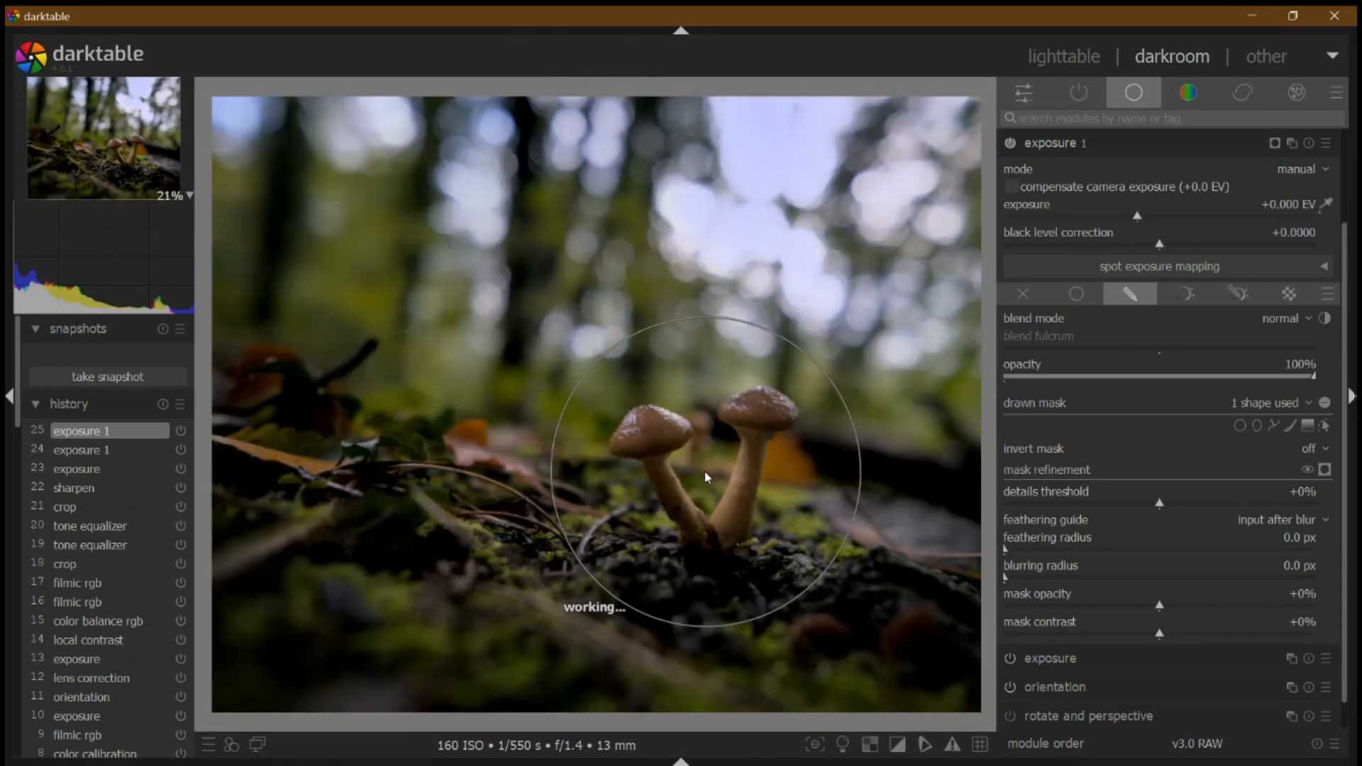
scroll(705, 471, up, 1)
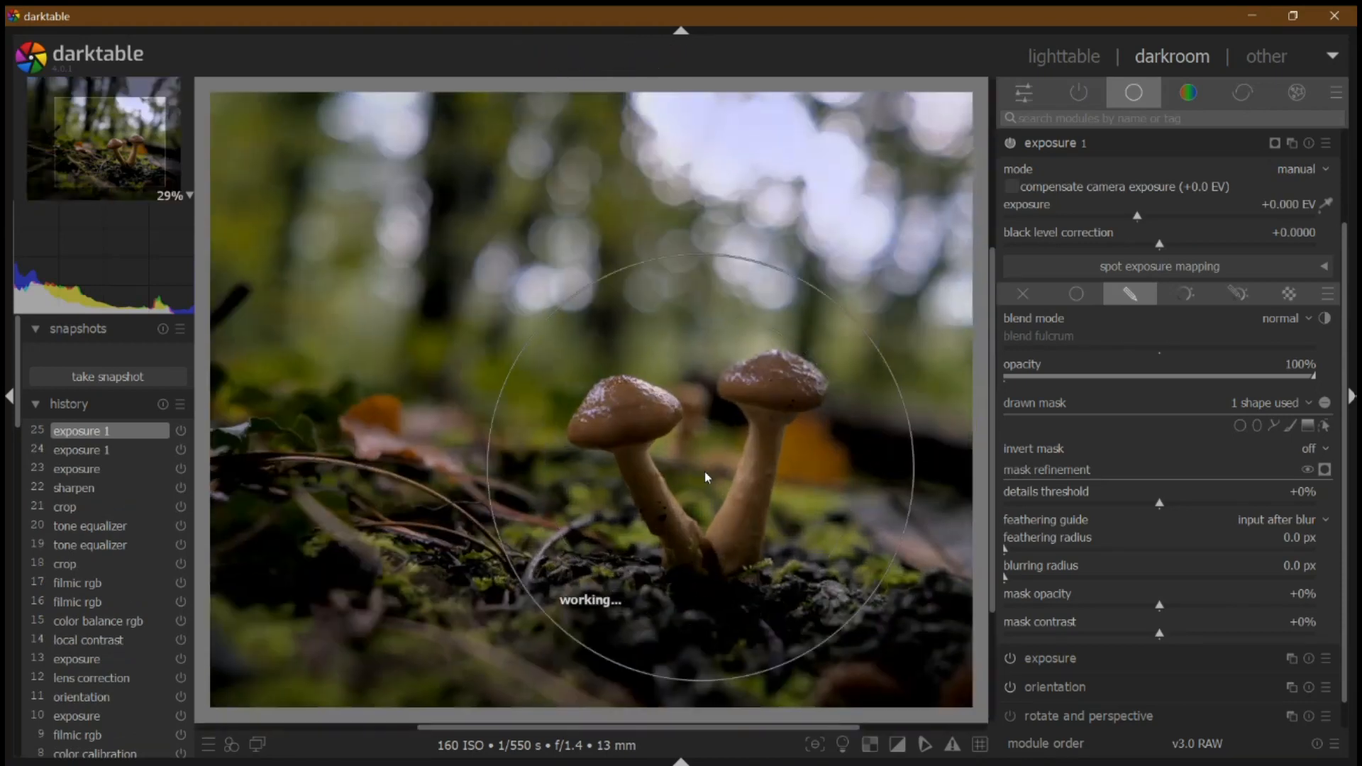
scroll(704, 471, down, 1)
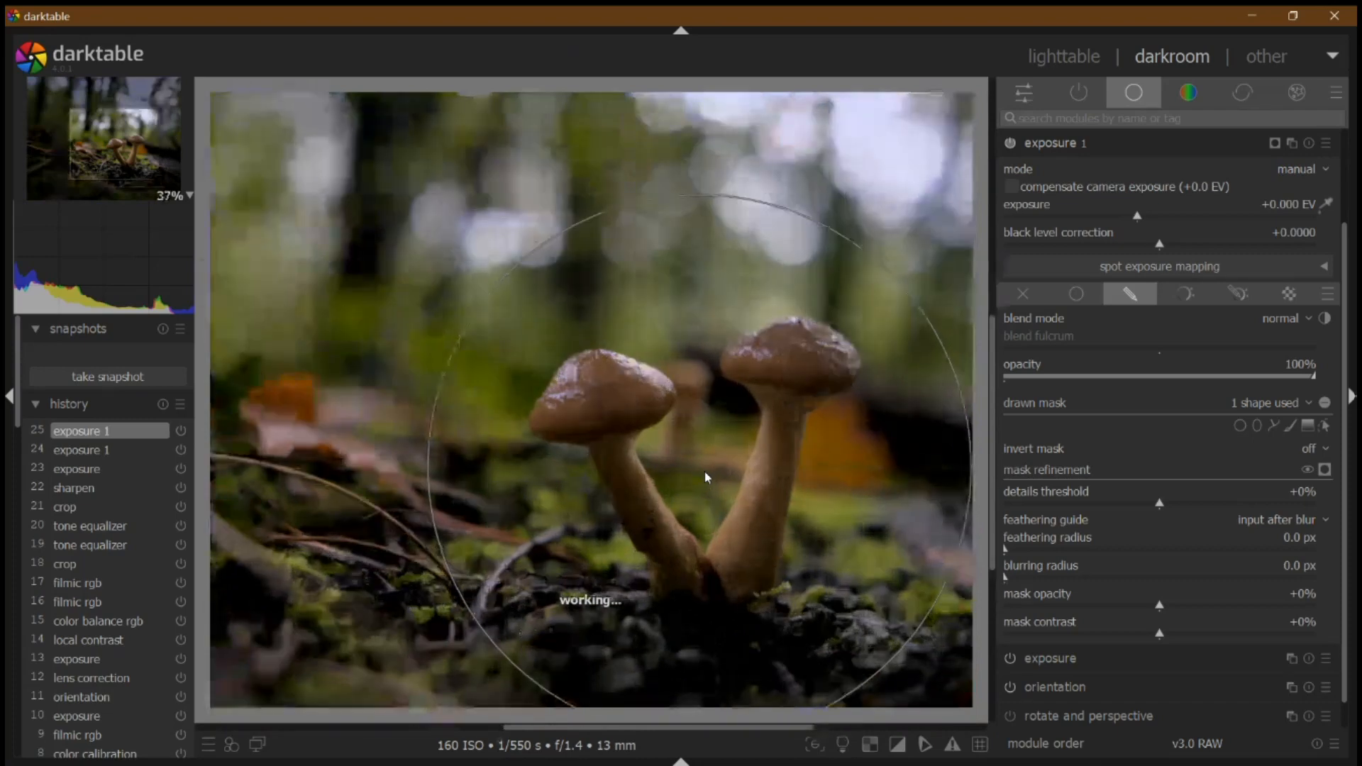
scroll(704, 471, down, 1)
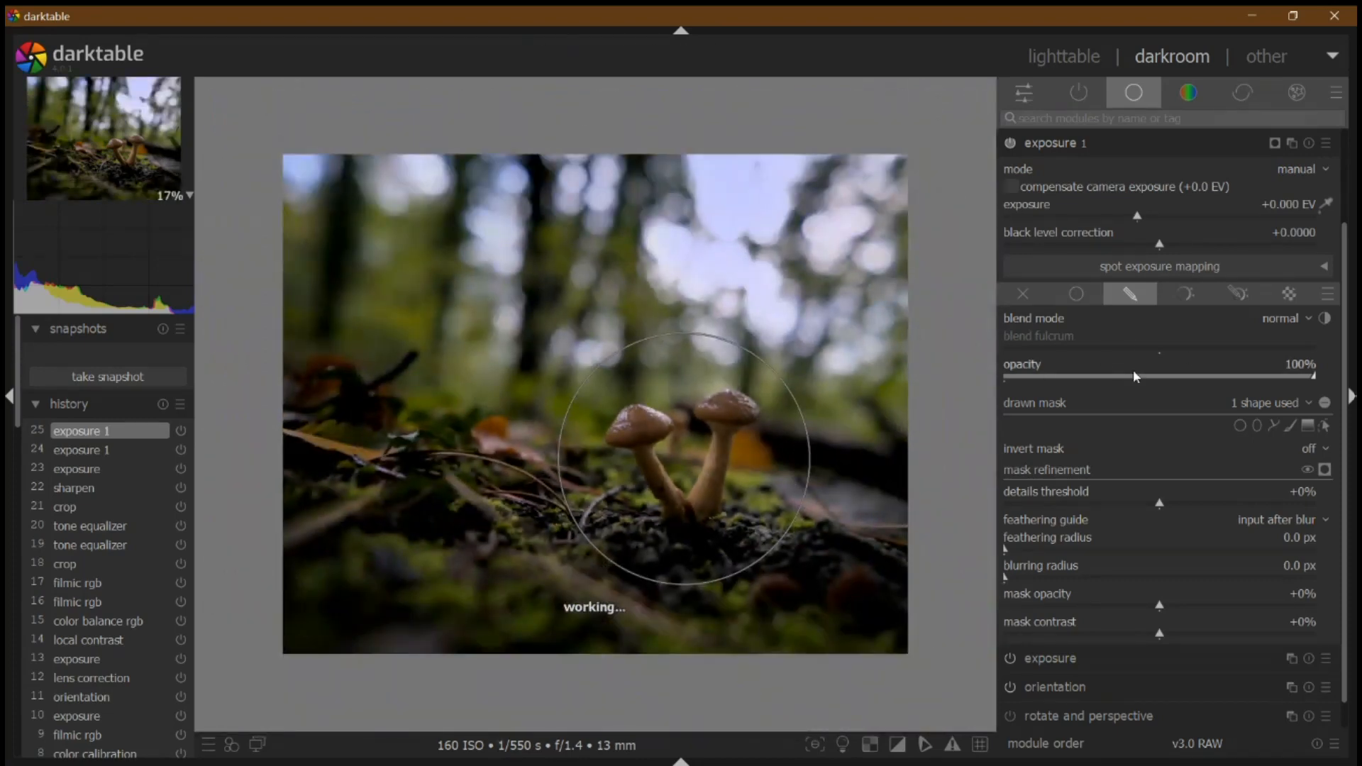
Brighten the circular masked area by raising the second exposure instance to slightly above +0.3 EV.
click(1151, 215)
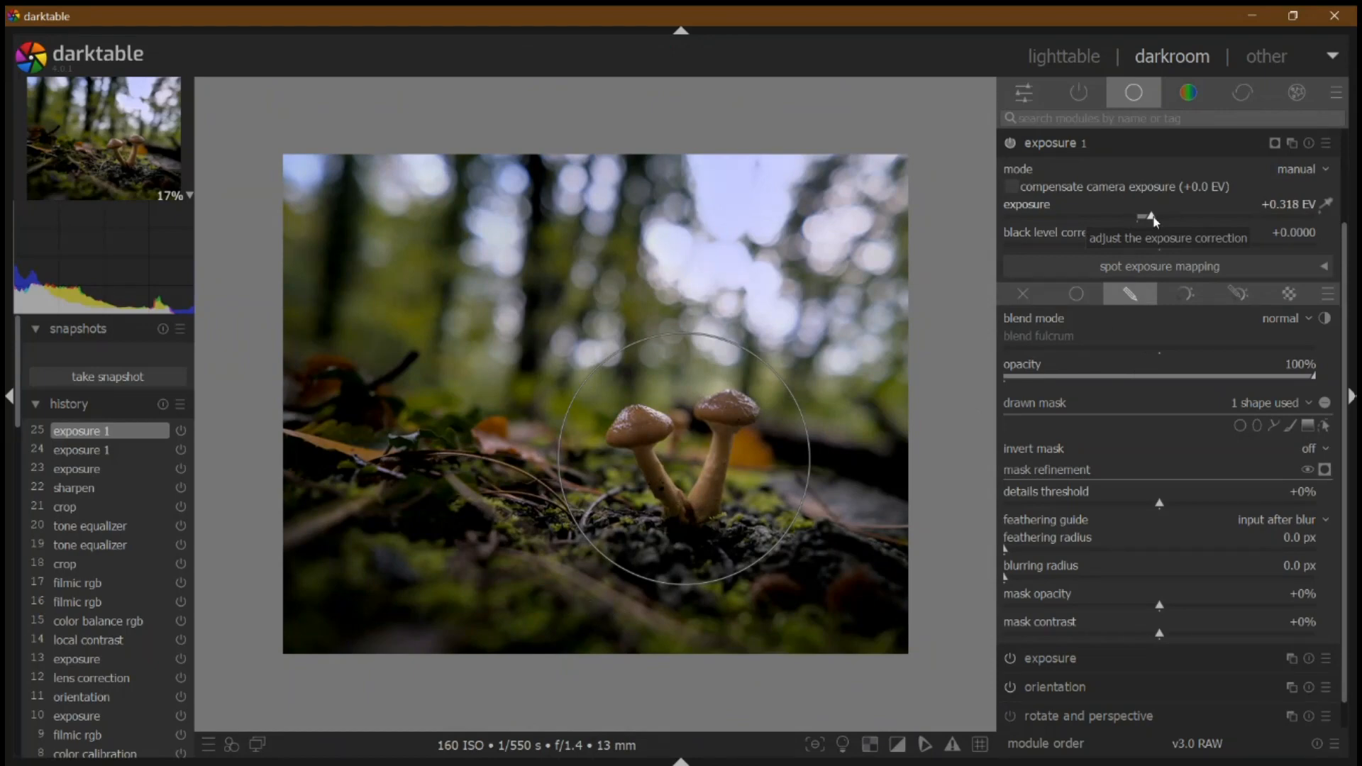
click(1156, 218)
drag(1156, 220, 1158, 220)
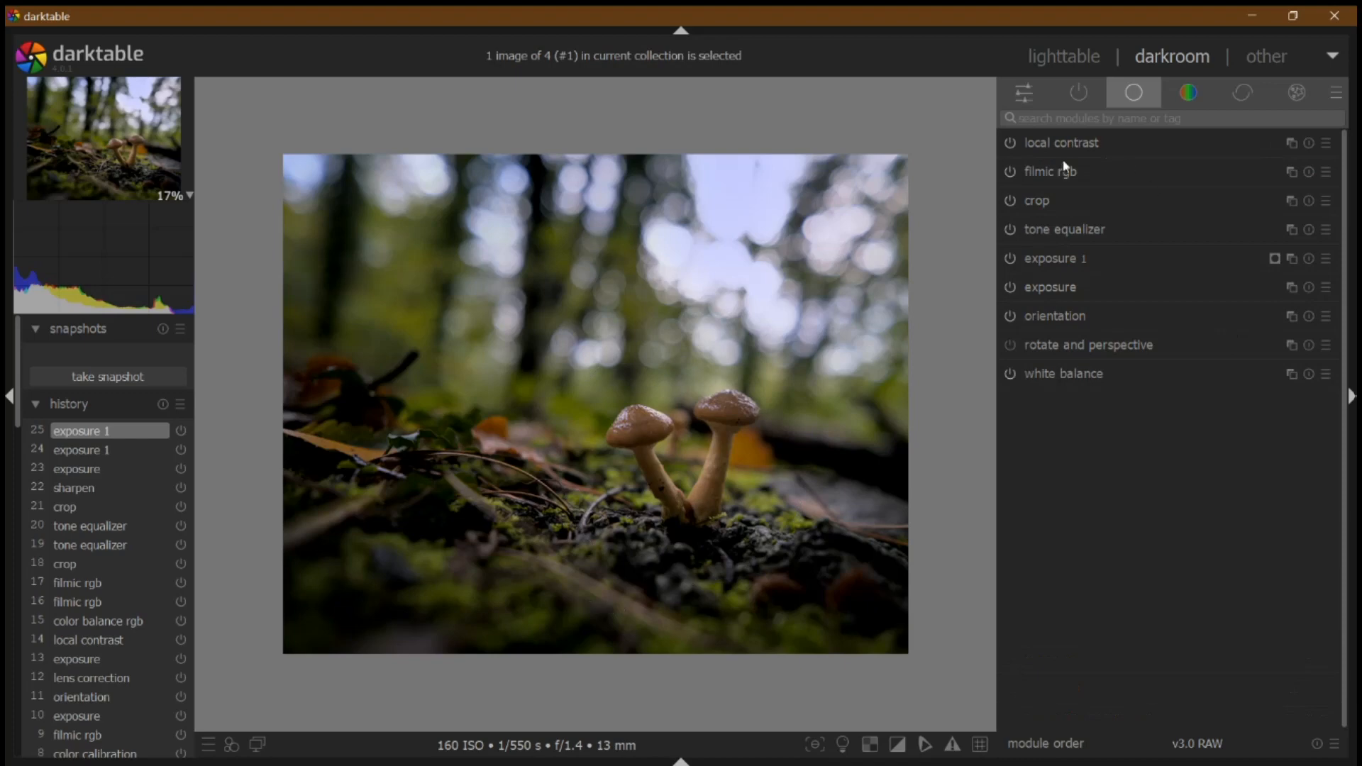
scroll(712, 435, down, 1)
scroll(712, 436, up, 2)
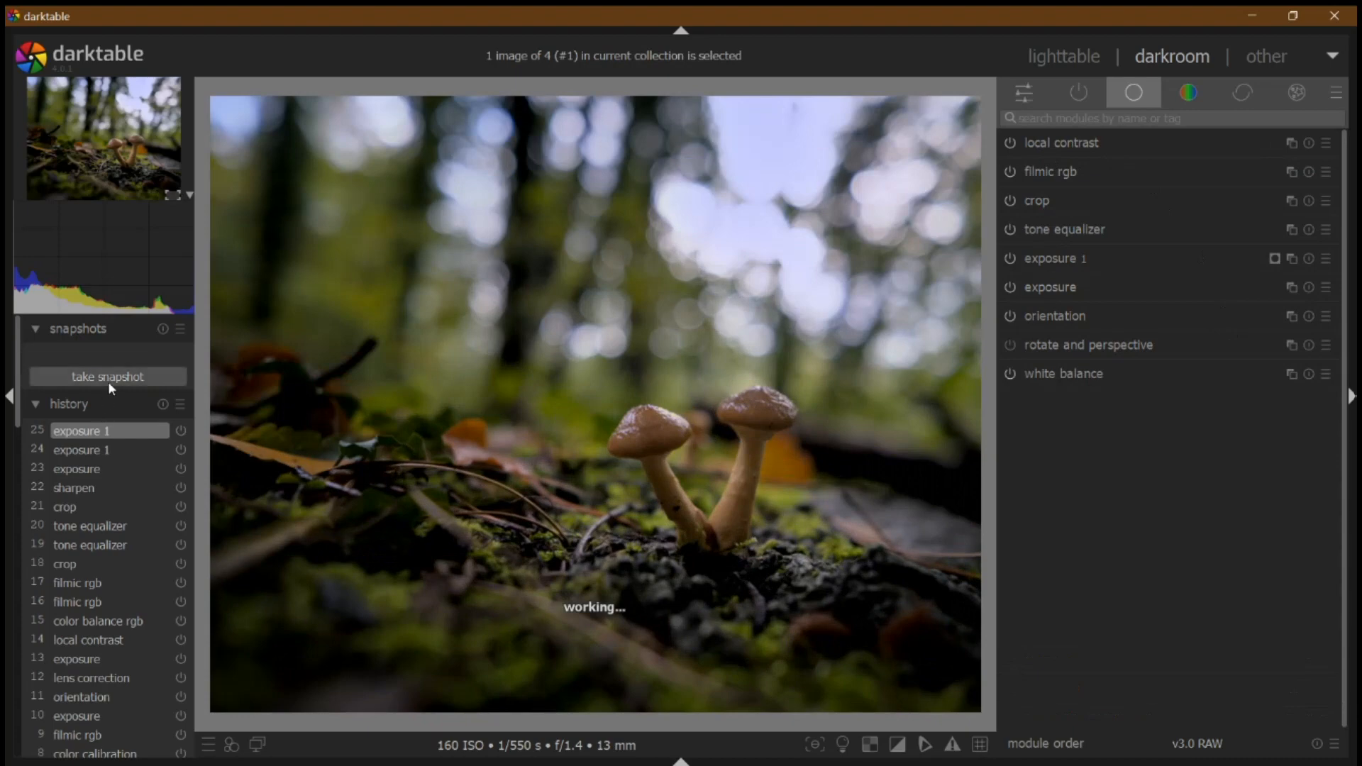
Take a snapshot of the finished edit and compare it in split view with the crop states at history steps 18 and 21.
click(87, 563)
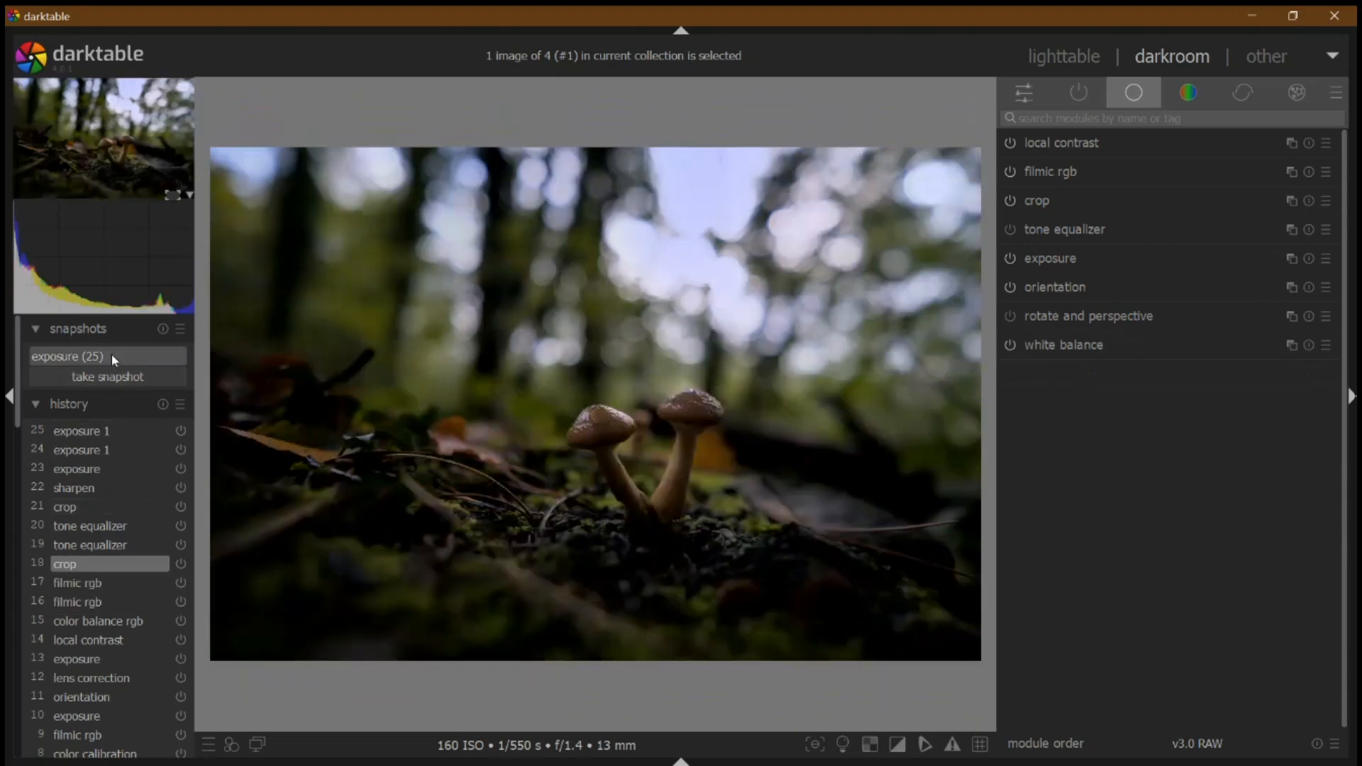
click(112, 355)
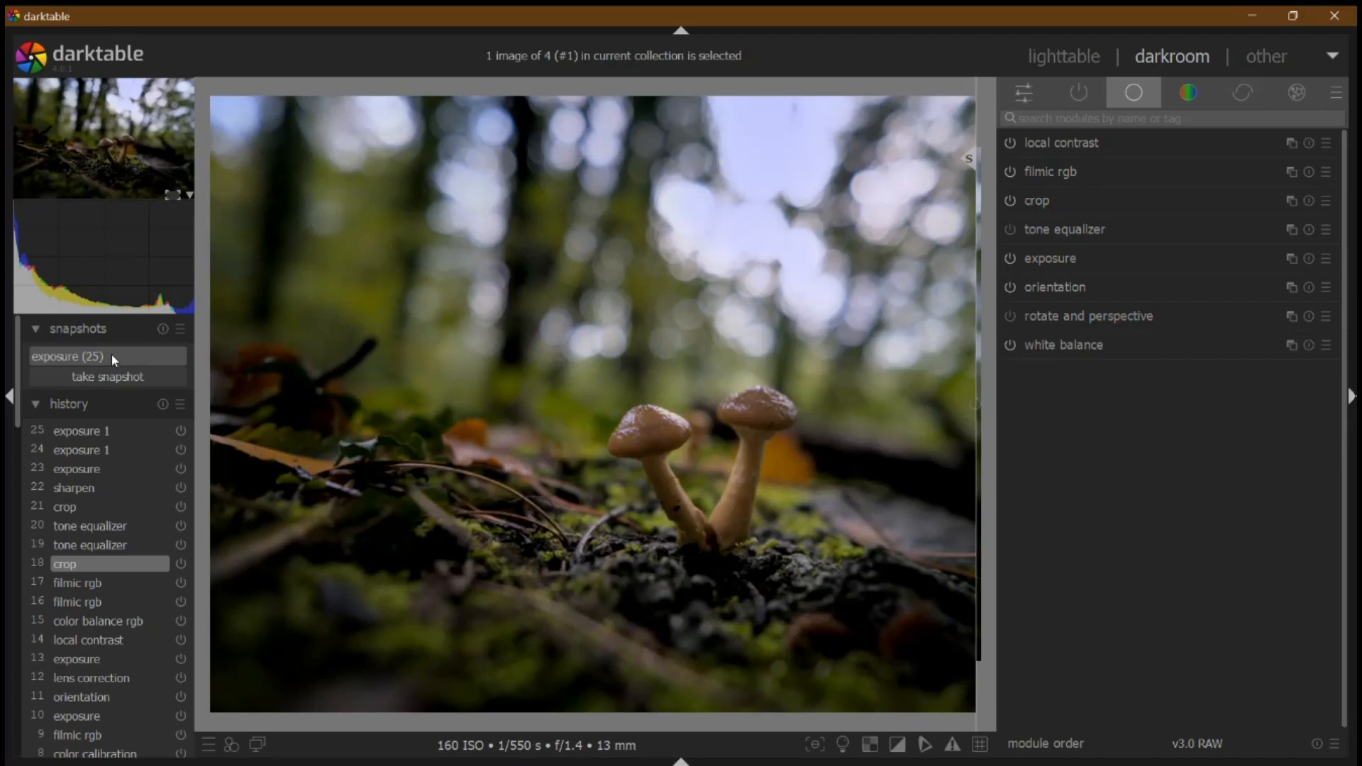
click(112, 353)
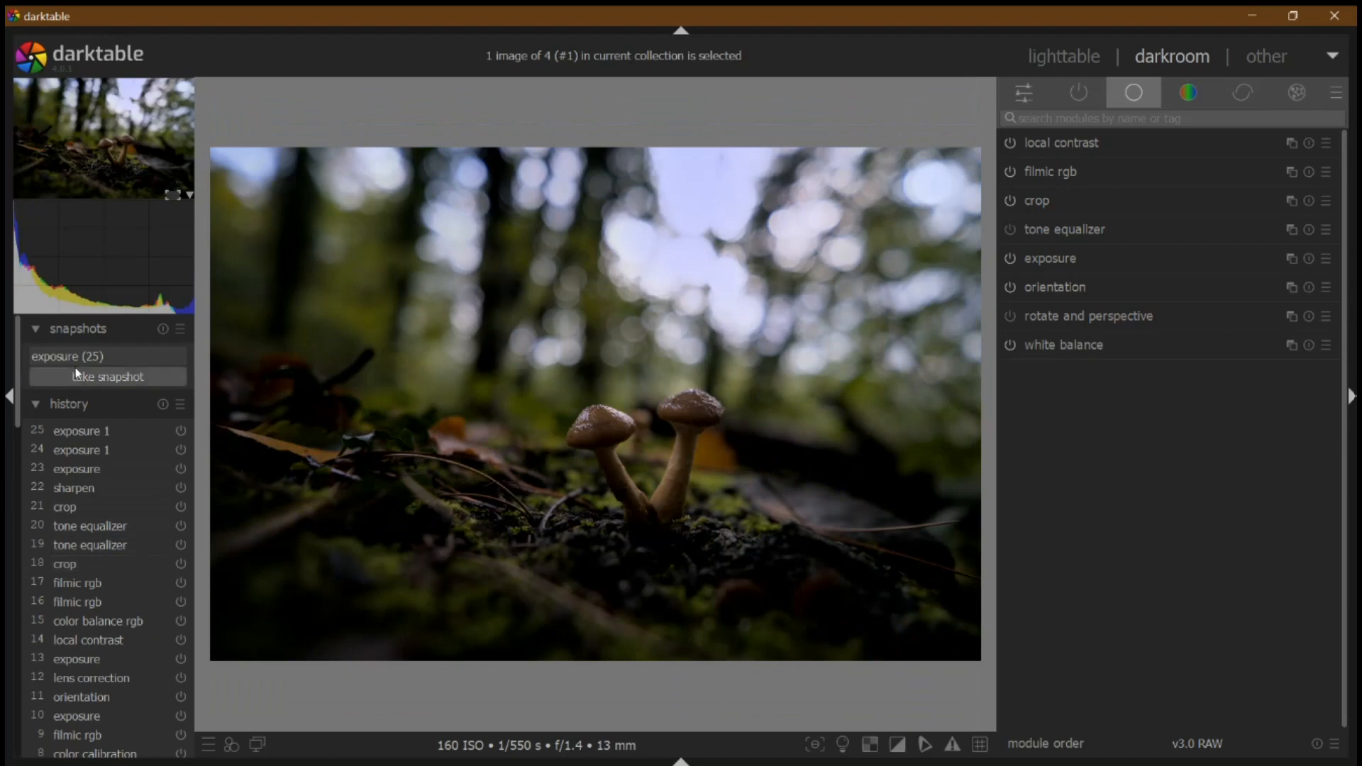
click(79, 360)
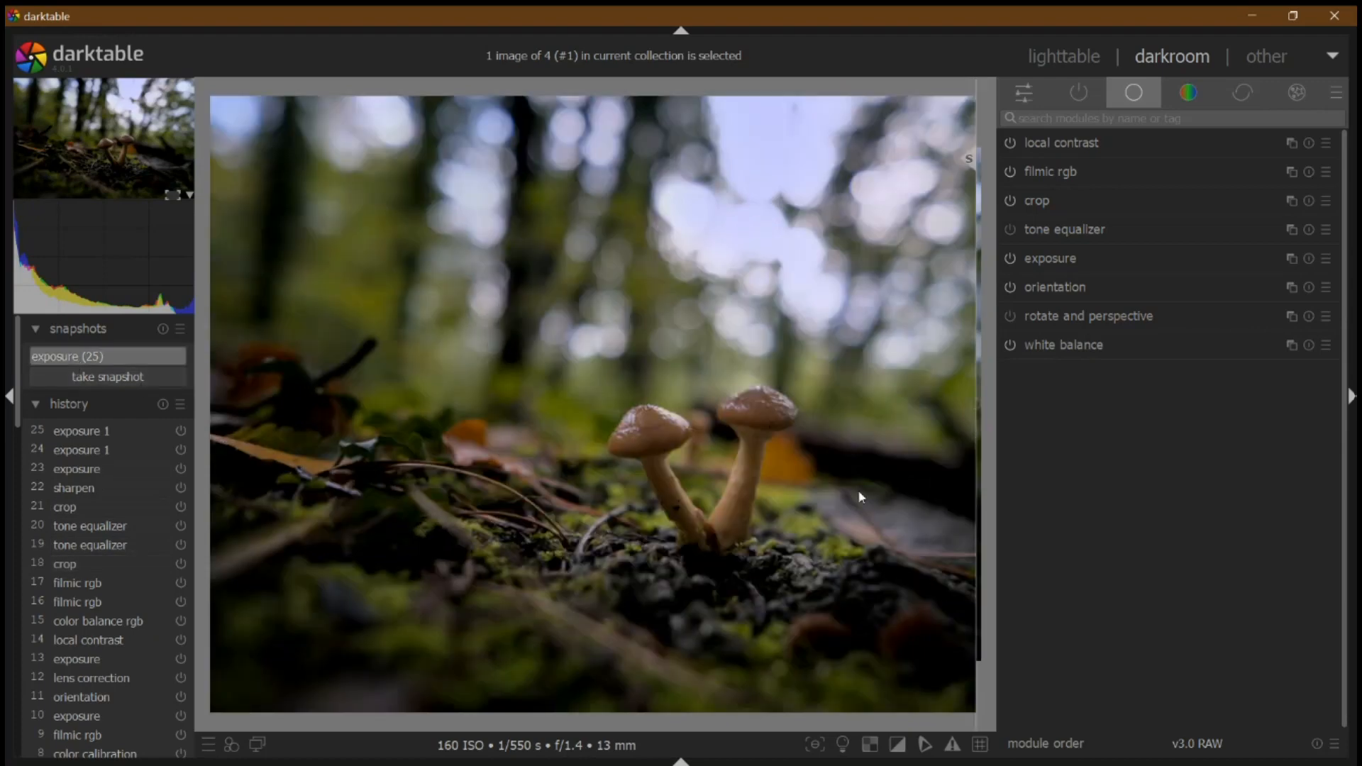
drag(975, 495, 676, 550)
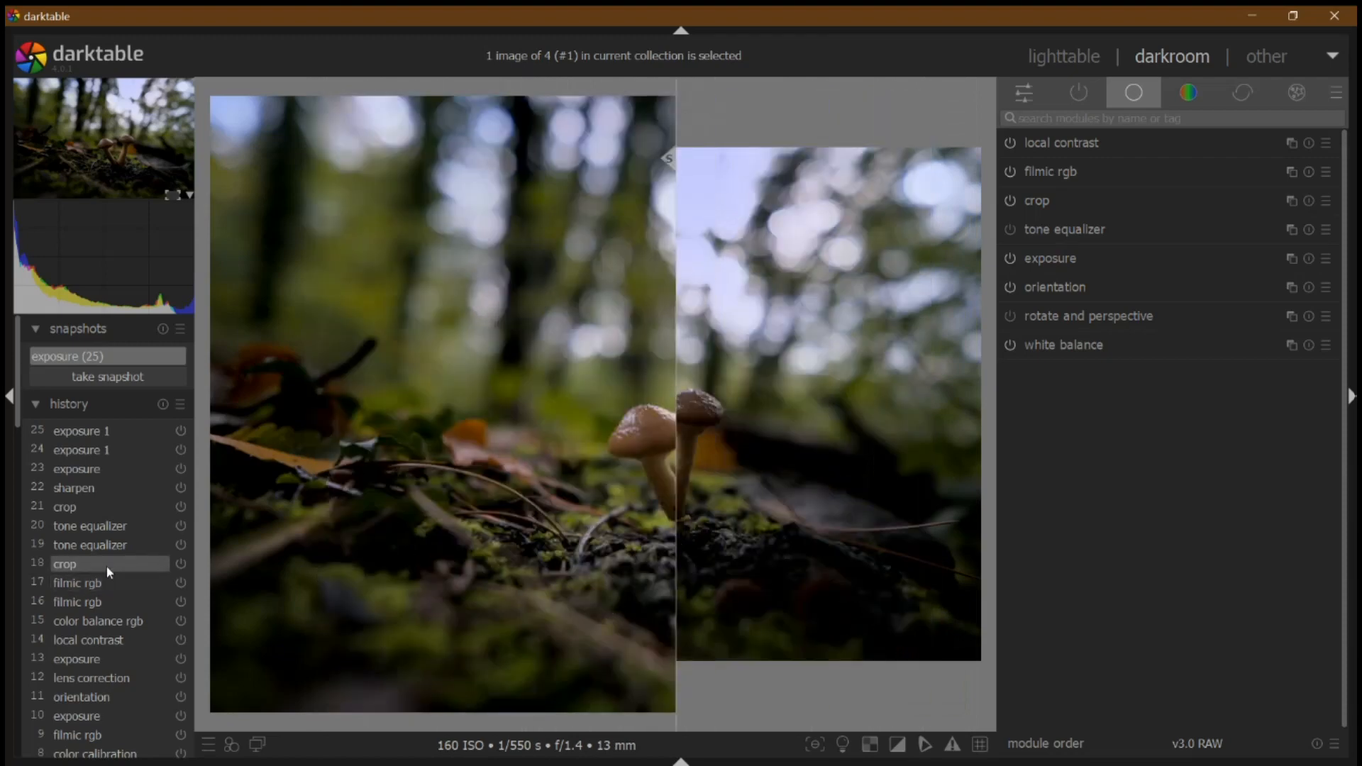
mouse_move(106, 566)
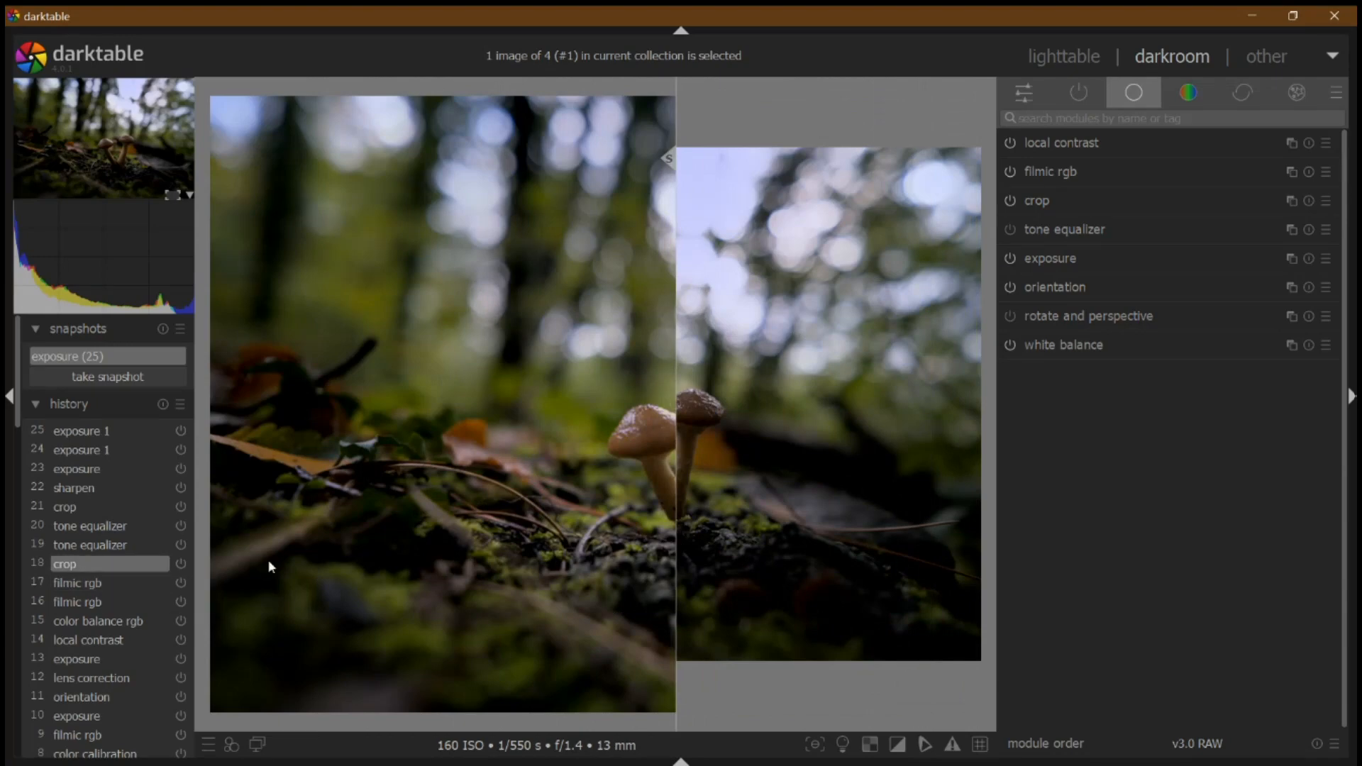
drag(677, 519, 616, 519)
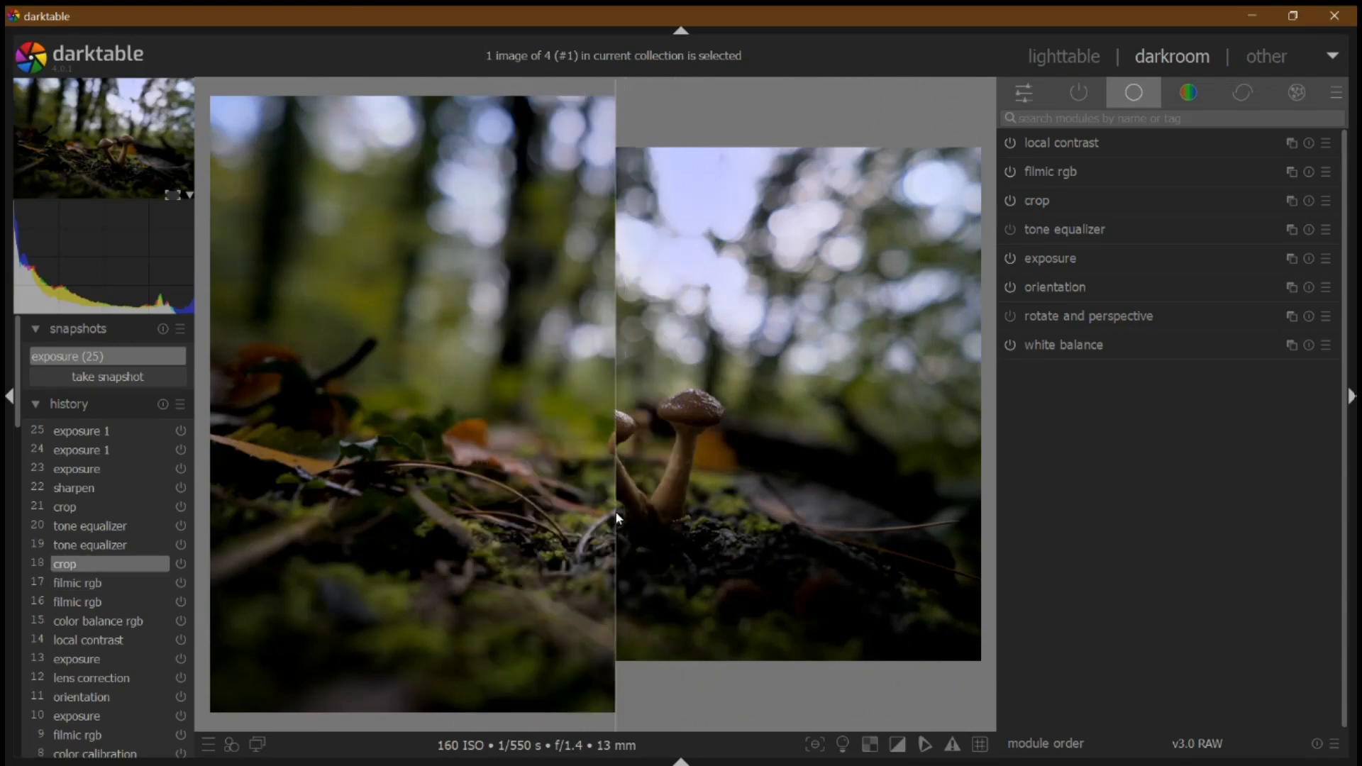
click(92, 507)
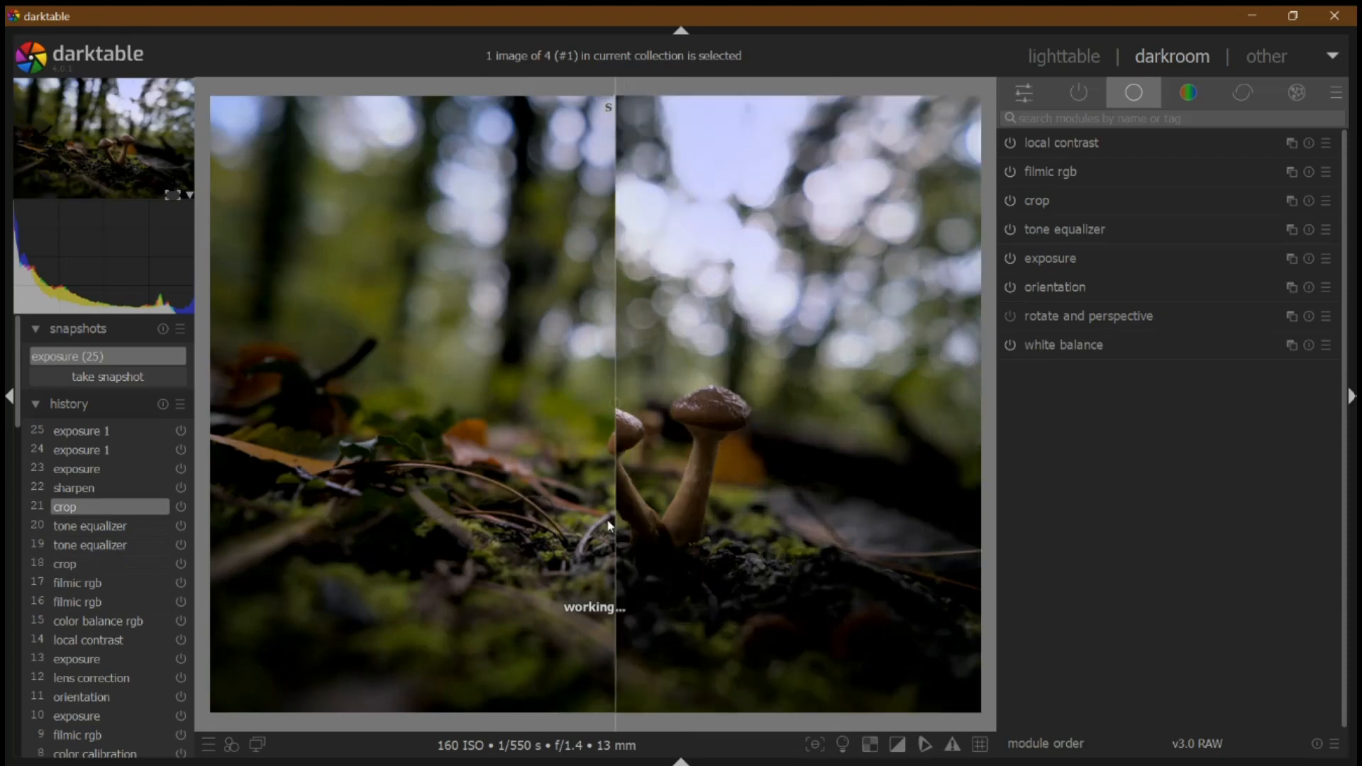
drag(616, 522, 550, 516)
Restore the latest exposure state at history step 25 without the snapshot overlay and return to the lighttable.
click(88, 431)
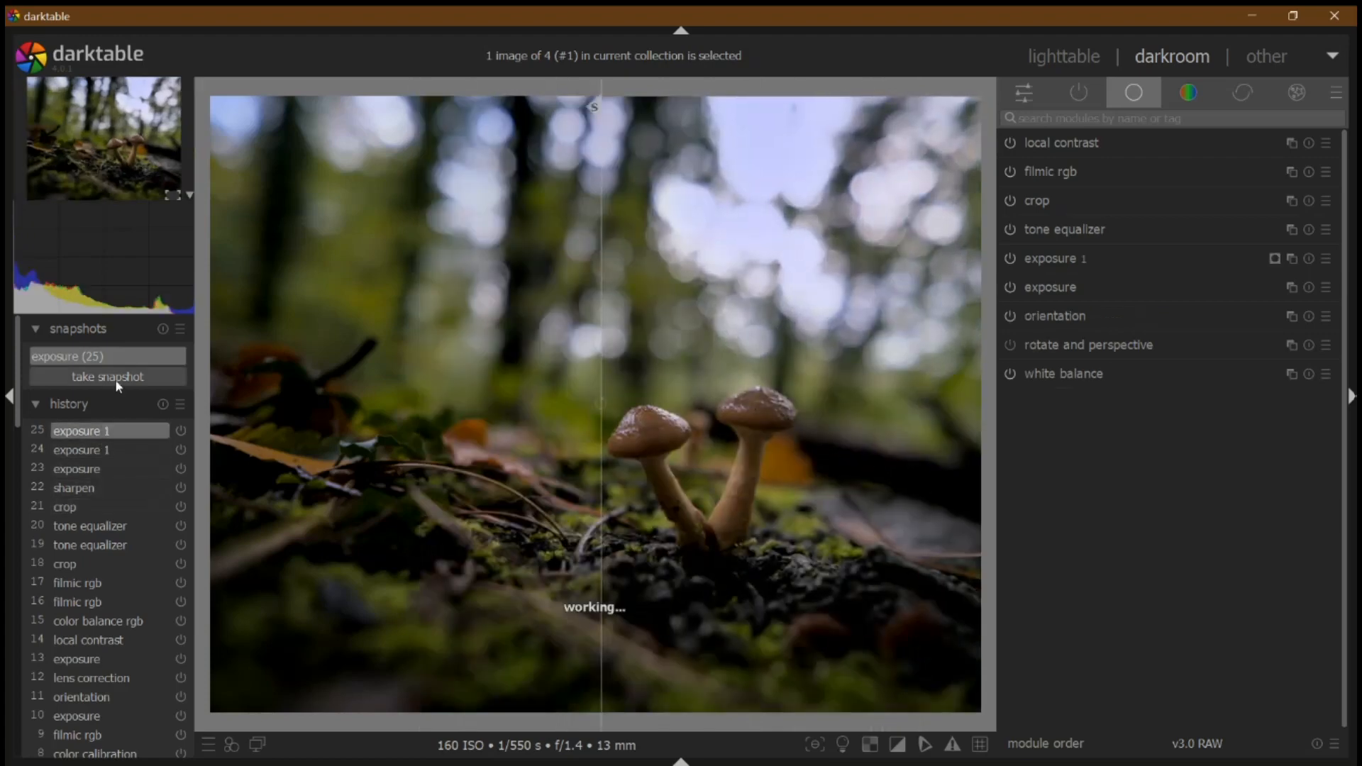
click(124, 359)
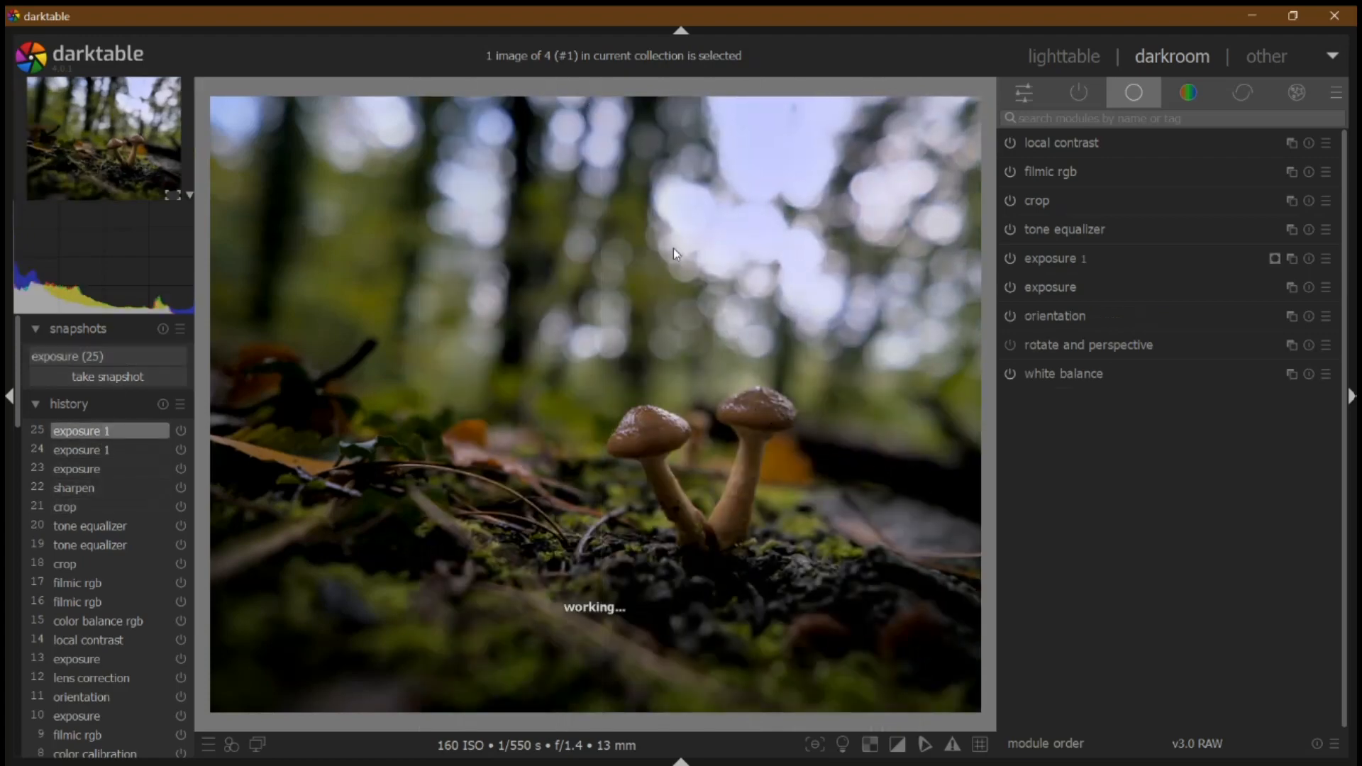
click(1075, 57)
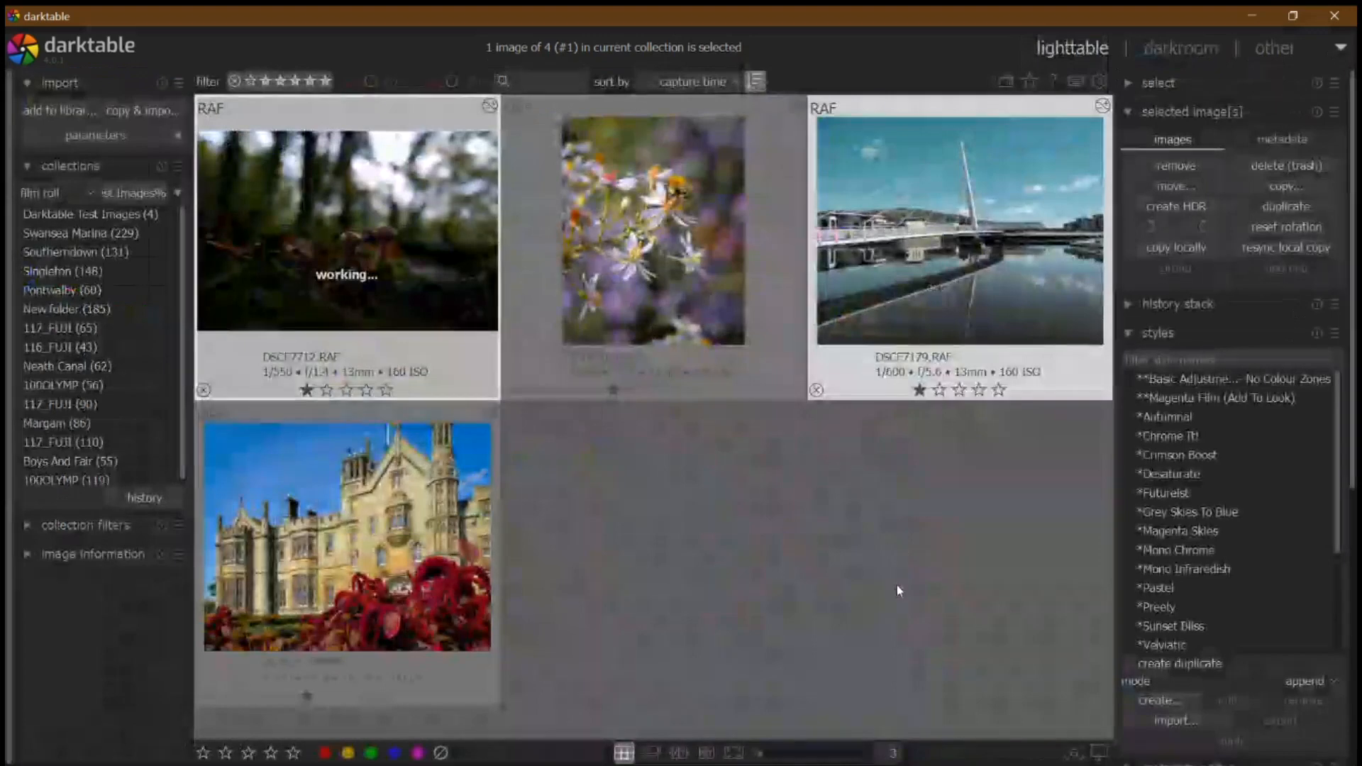